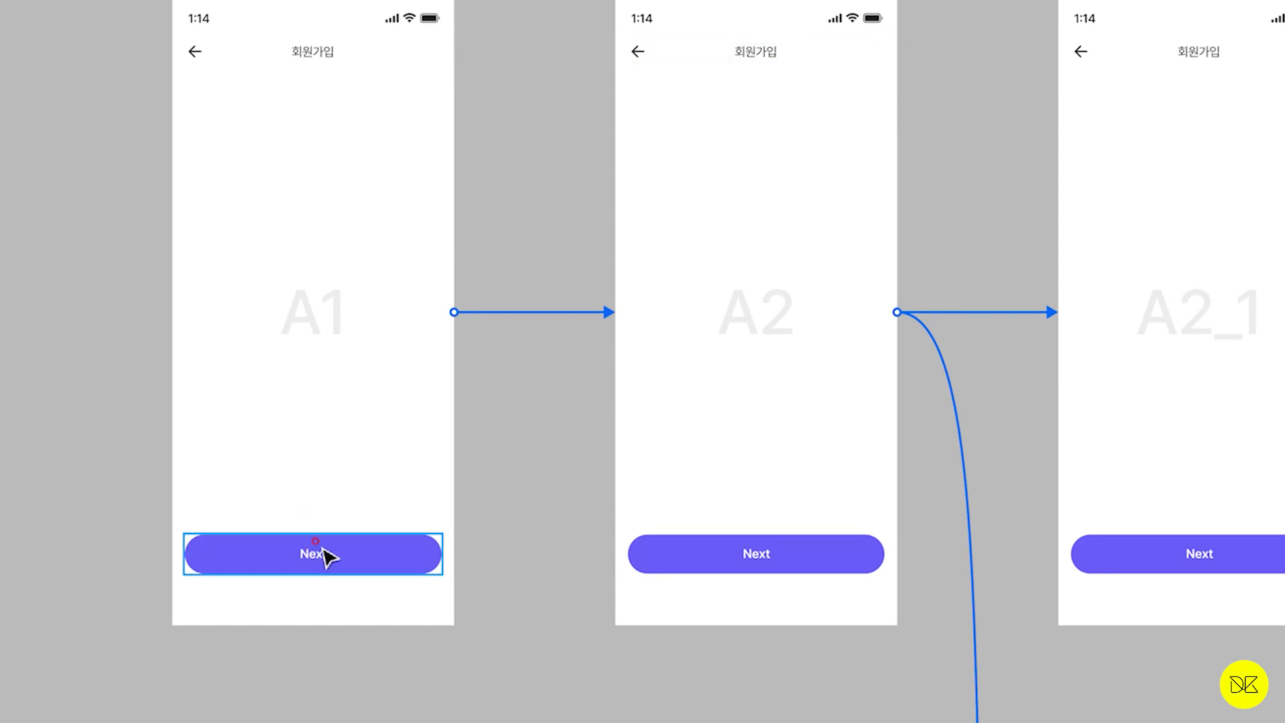
Change the A1 screen's header title to "로그인" and copy the new title text
scroll(844, 544, "down", 1)
left_click_drag(816, 479, 681, 336)
scroll(783, 359, "down", 1)
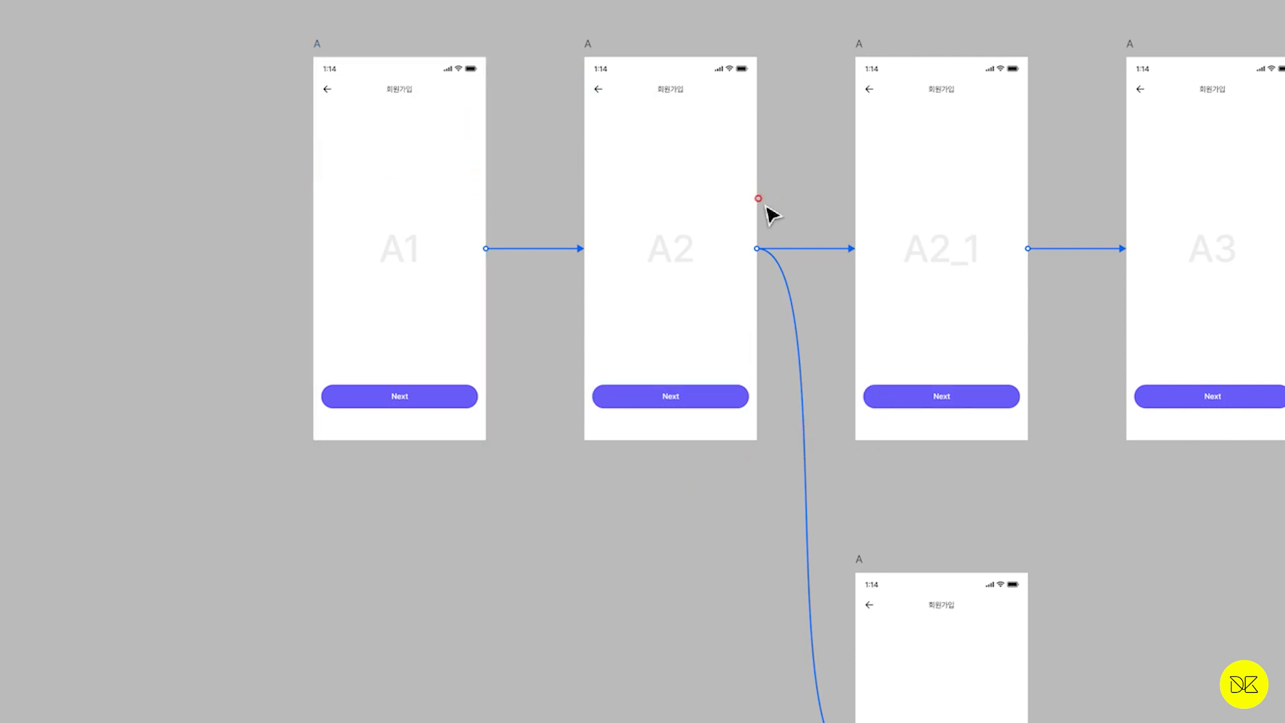
scroll(379, 75, "up", 5)
double_click(445, 124)
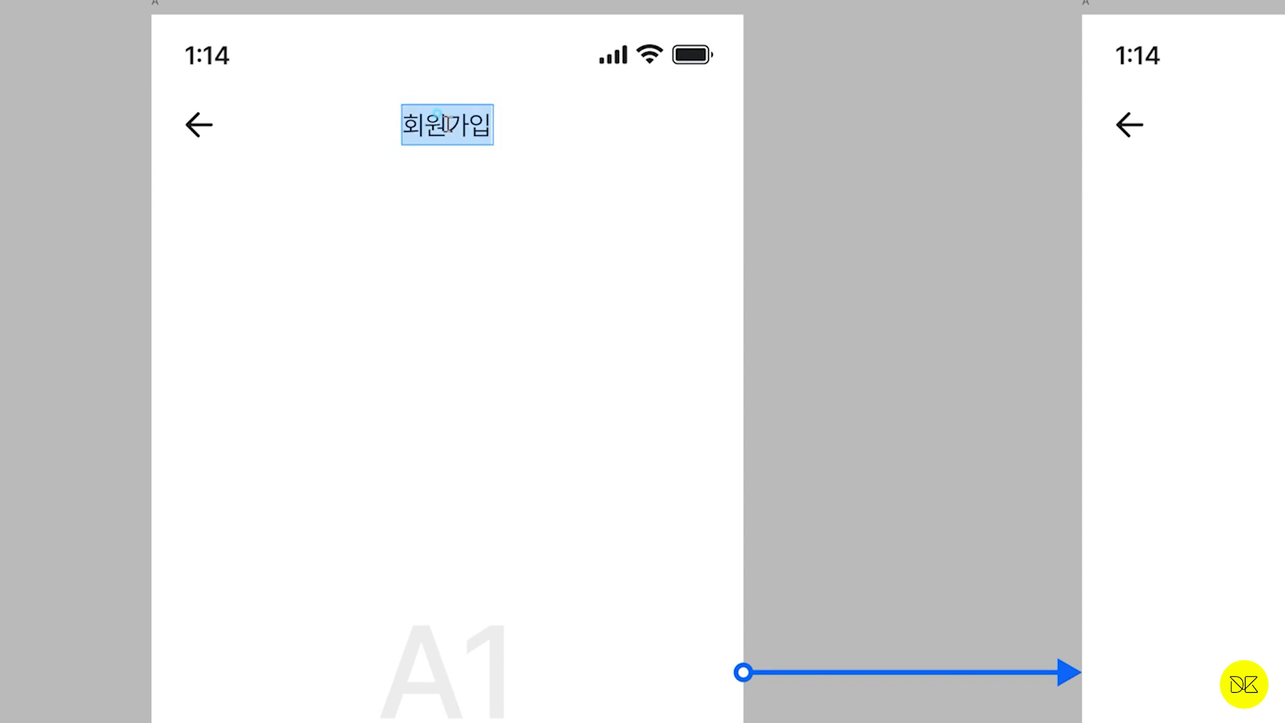
type("로그인")
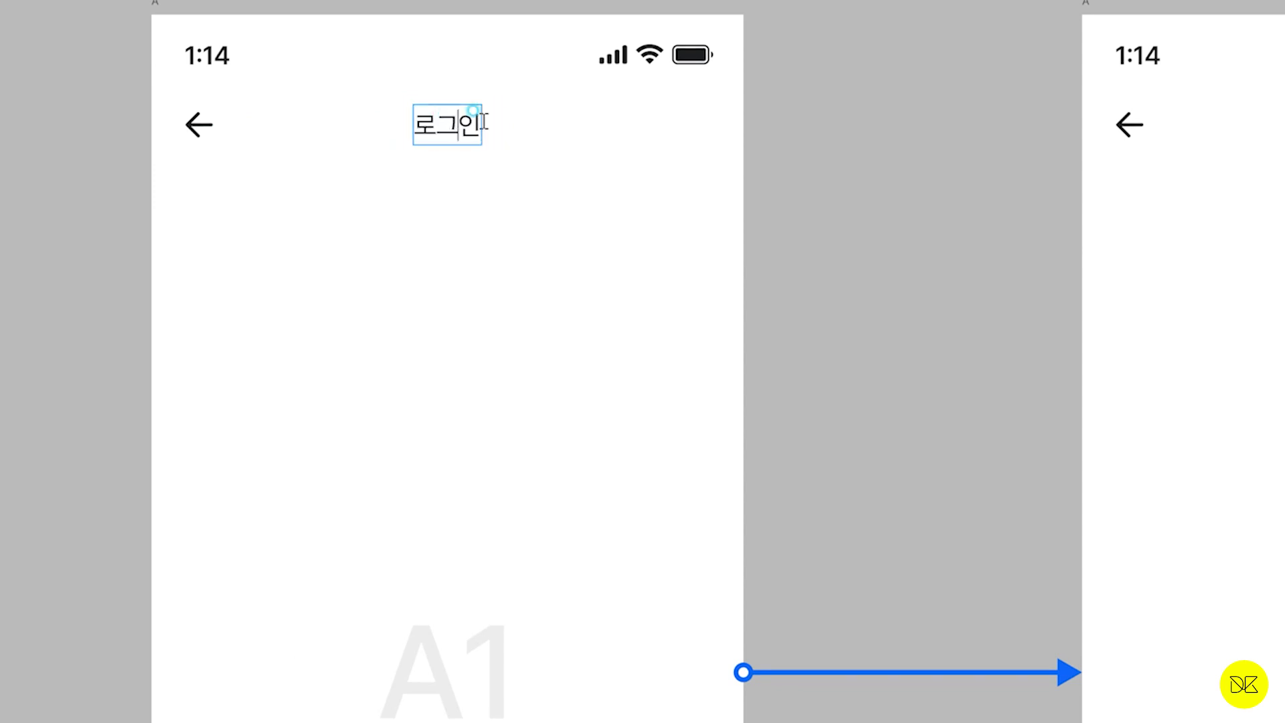
key("ctrl+a")
key("ctrl+c")
key("Escape")
Replace the header titles of the A2, A2_1 and A3 screens with the copied "로그인" text
scroll(880, 192, "down", 4)
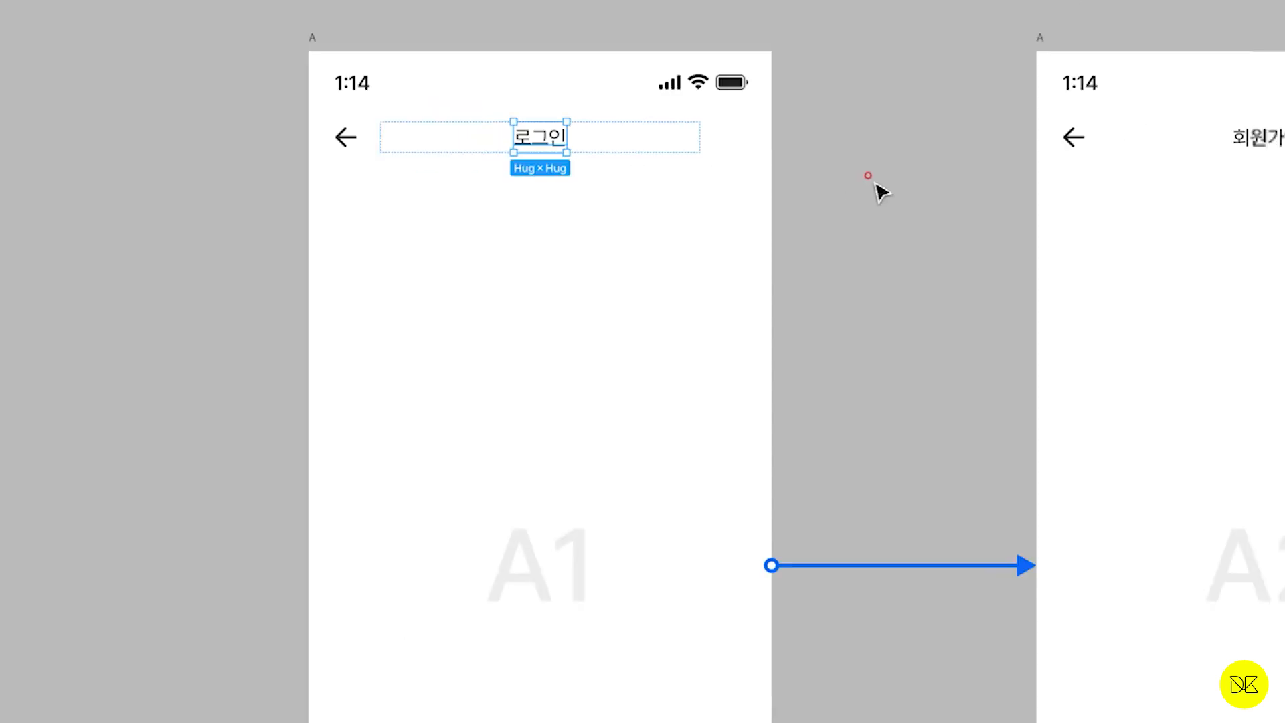
left_click_drag(877, 192, 353, 175)
left_click(684, 126, "ctrl")
key("Return")
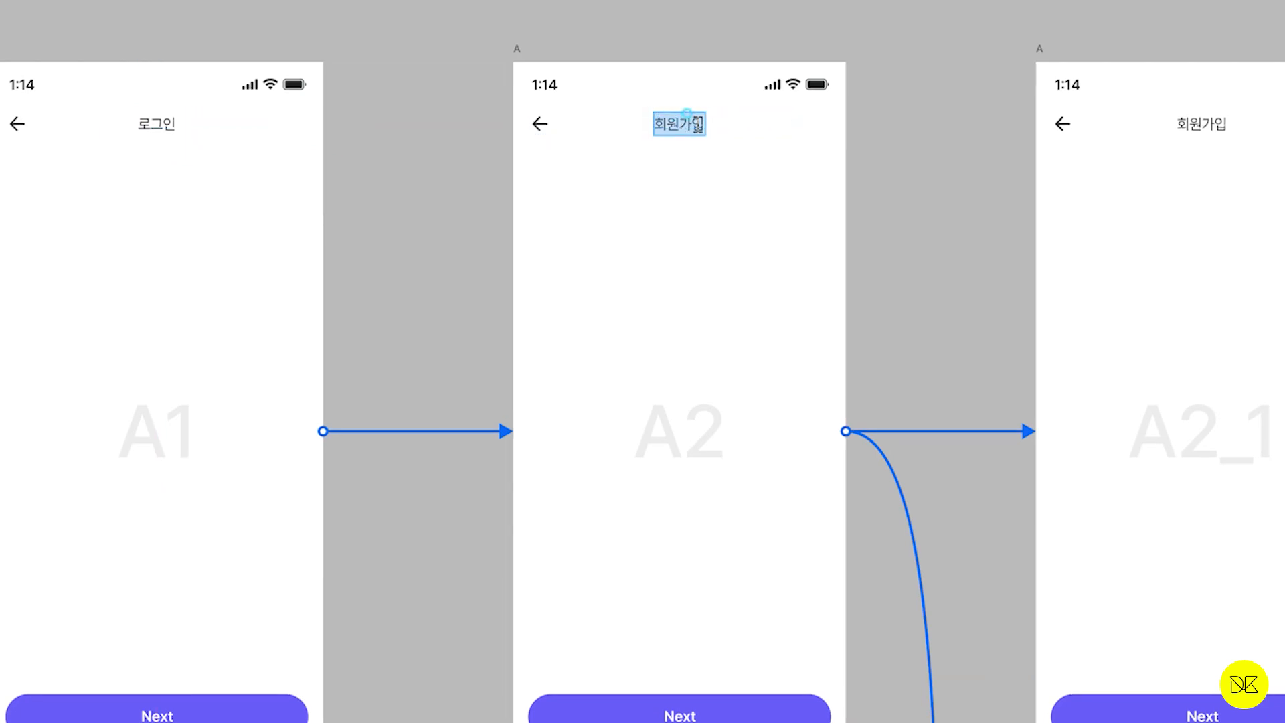
key("ctrl+v")
left_click_drag(908, 182, 284, 180)
left_click(582, 122, "ctrl")
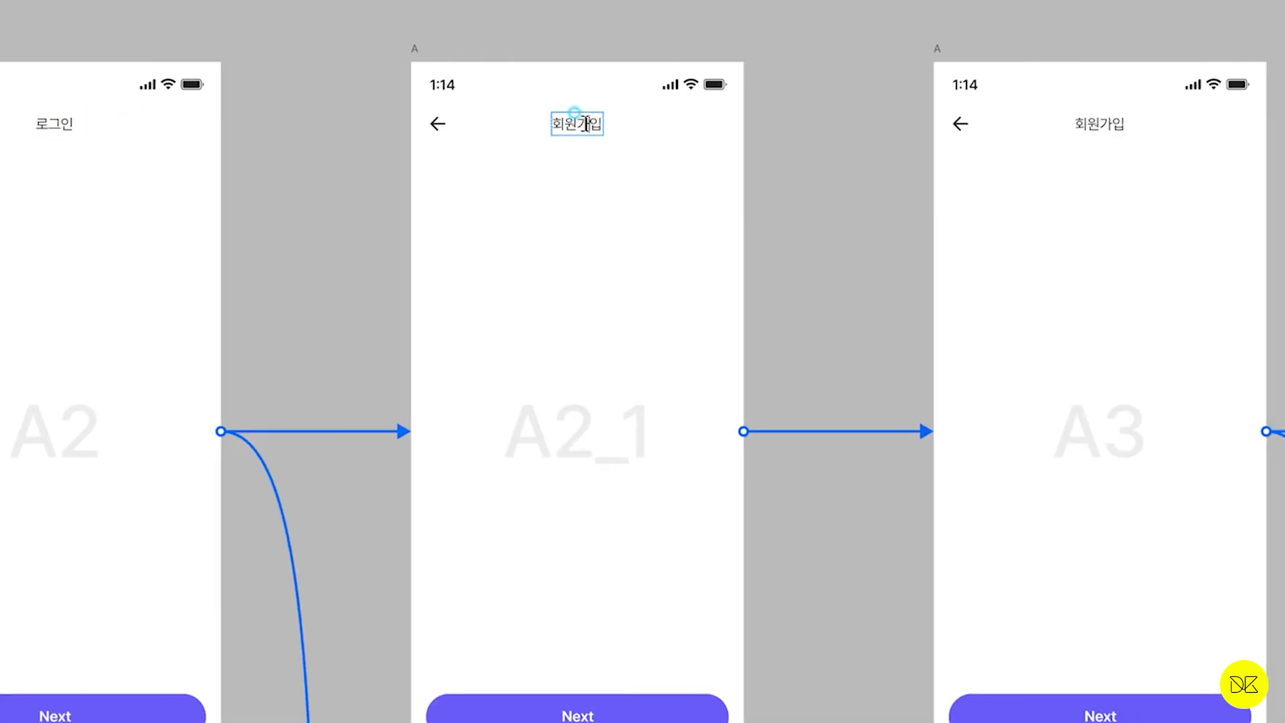
key("Return")
key("ctrl+v")
left_click_drag(836, 196, 293, 179)
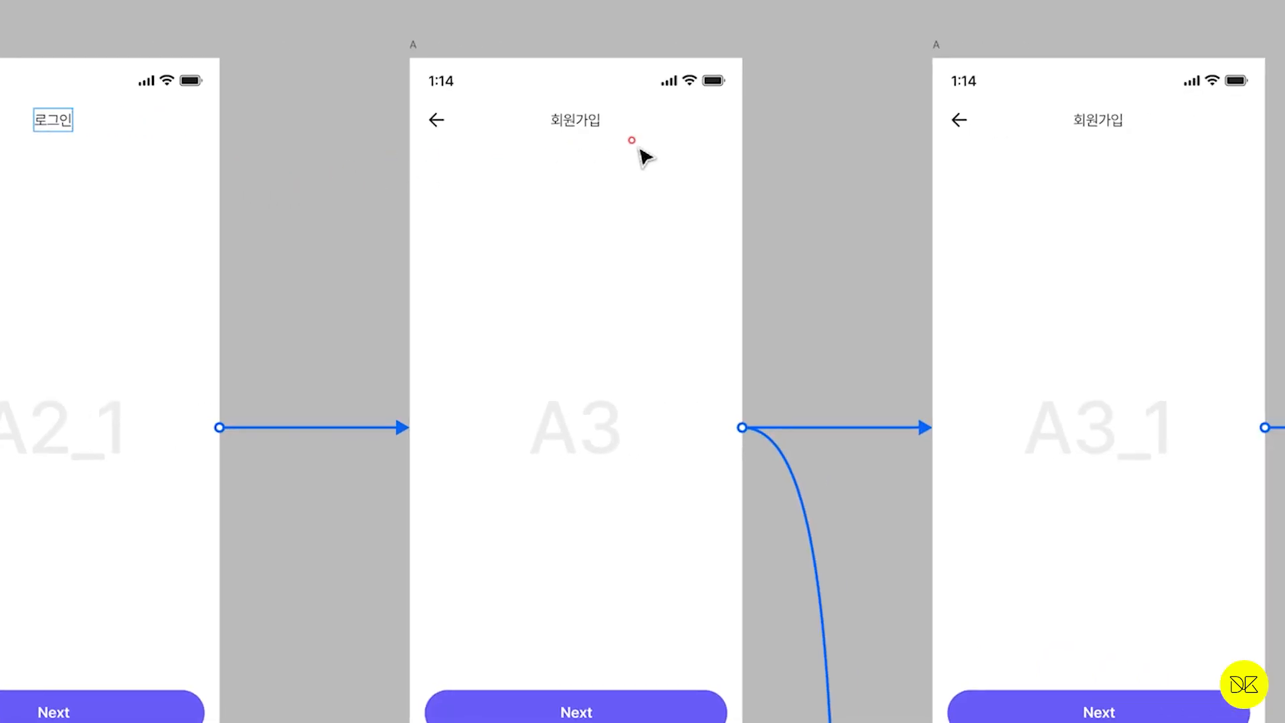
left_click(579, 122, "ctrl")
key("Return")
key("ctrl+v")
scroll(655, 224, "down", 5)
scroll(696, 241, "left", 5)
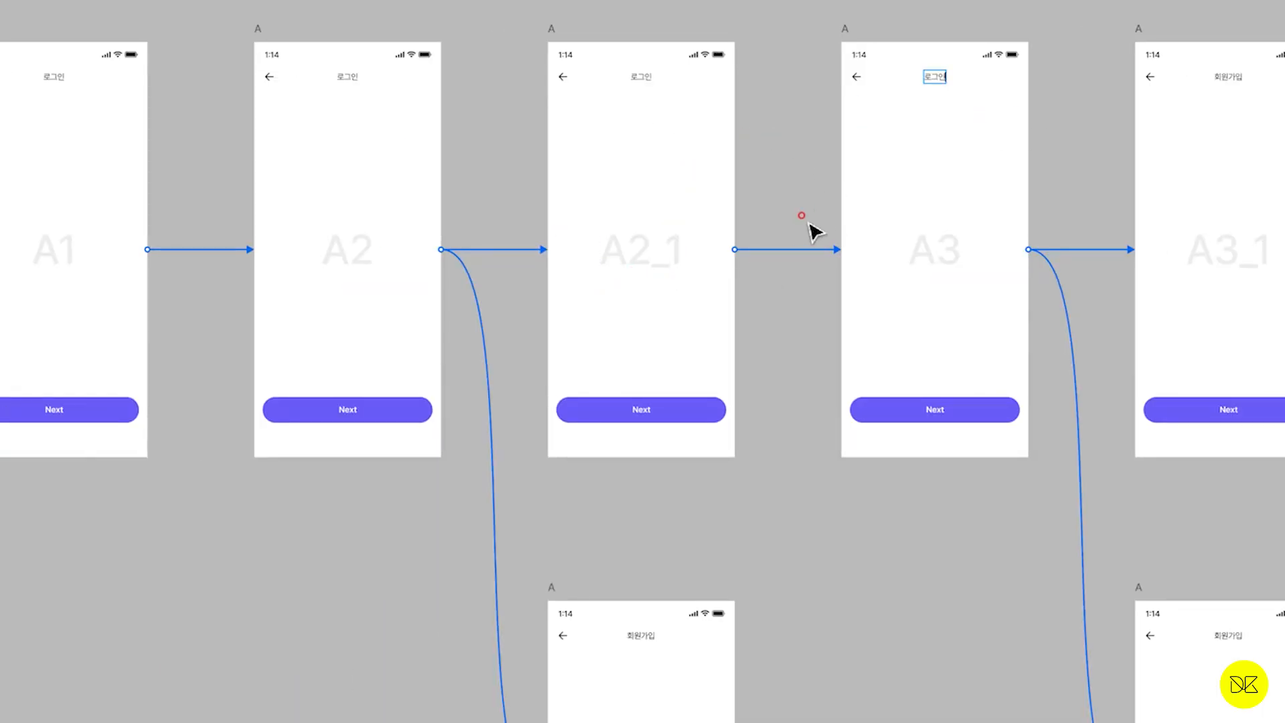
scroll(791, 243, "down", 8)
left_click_drag(802, 254, 676, 161)
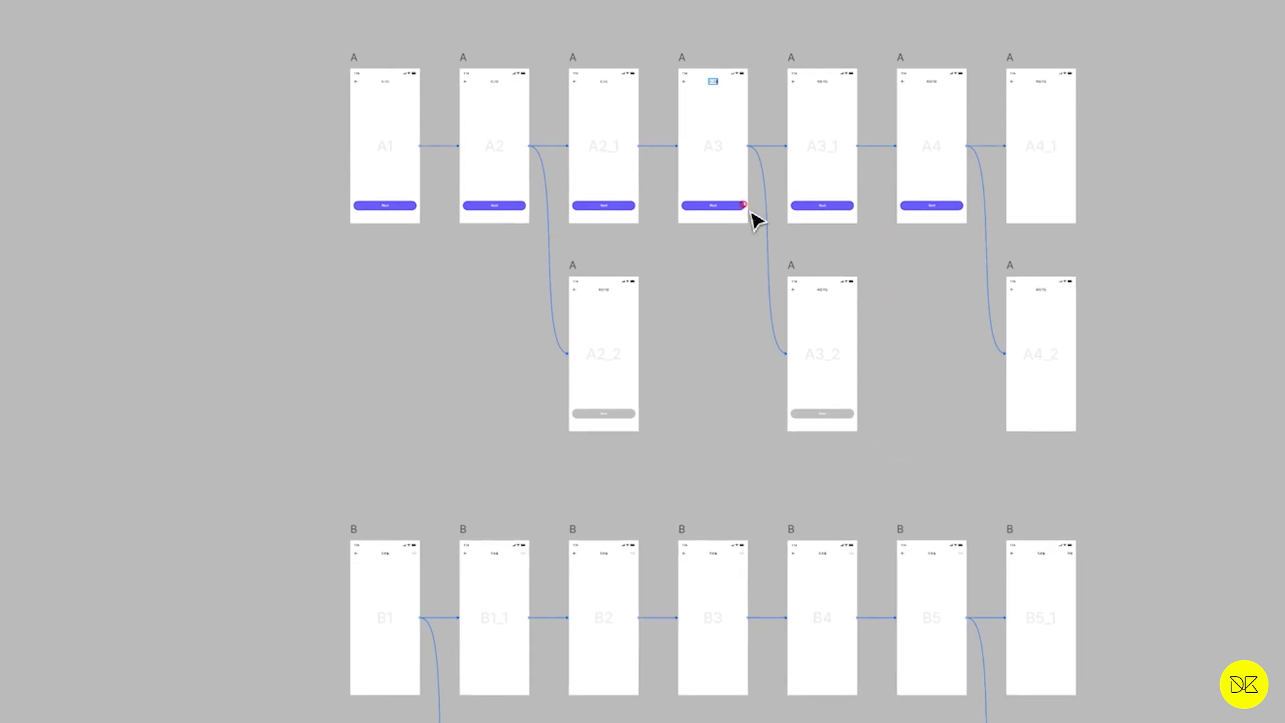
scroll(748, 213, "down", 1)
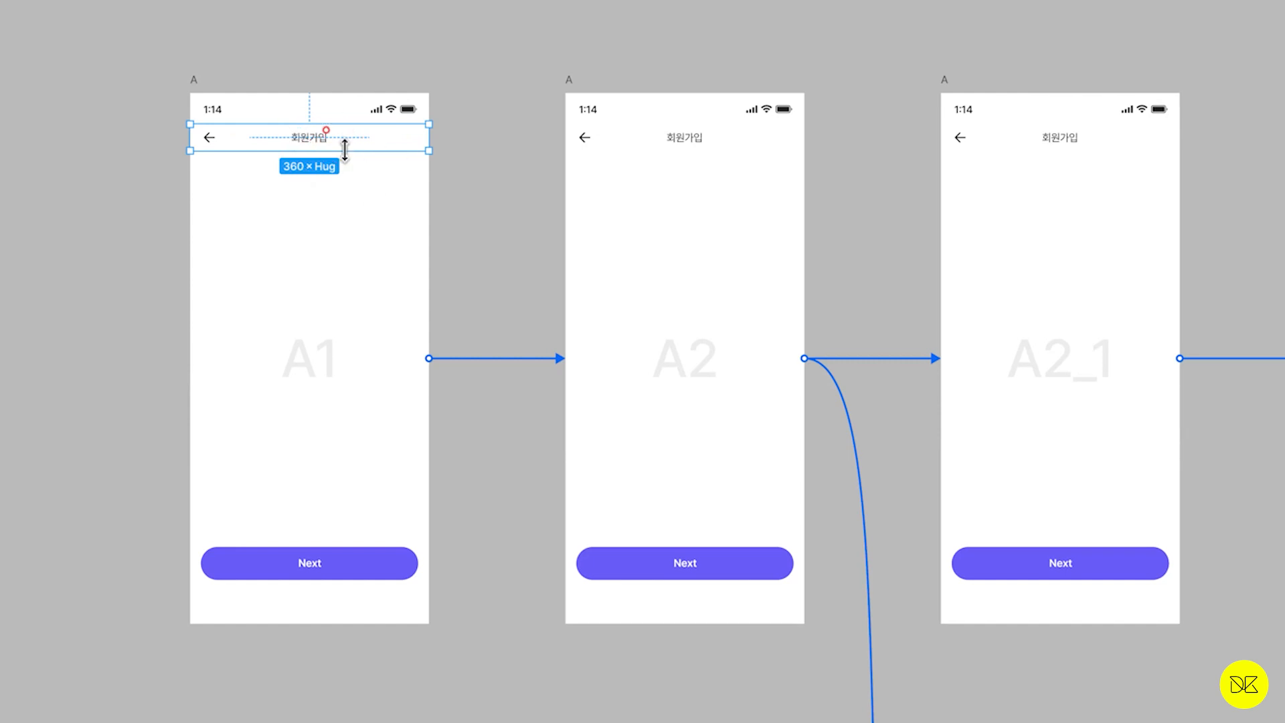
left_click(691, 141)
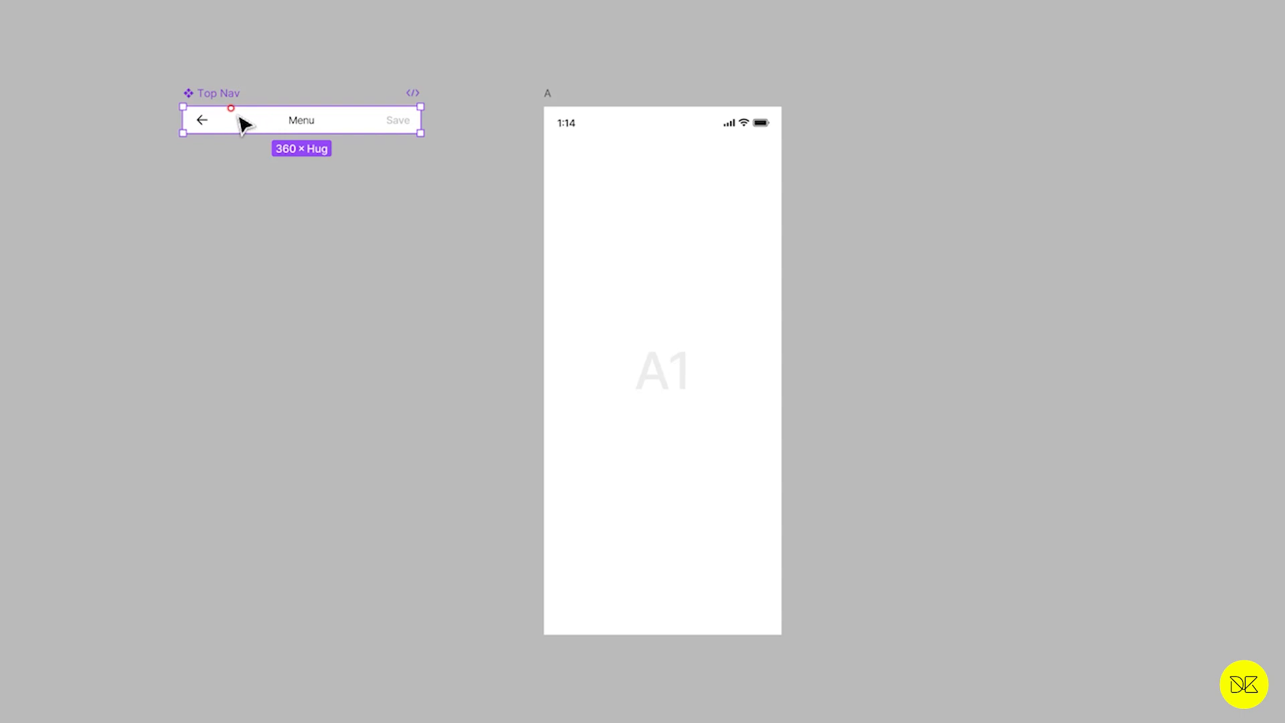
Duplicate the Top Nav component as an instance and place it below the A1 screen's status bar
left_click_drag(244, 138, 435, 236)
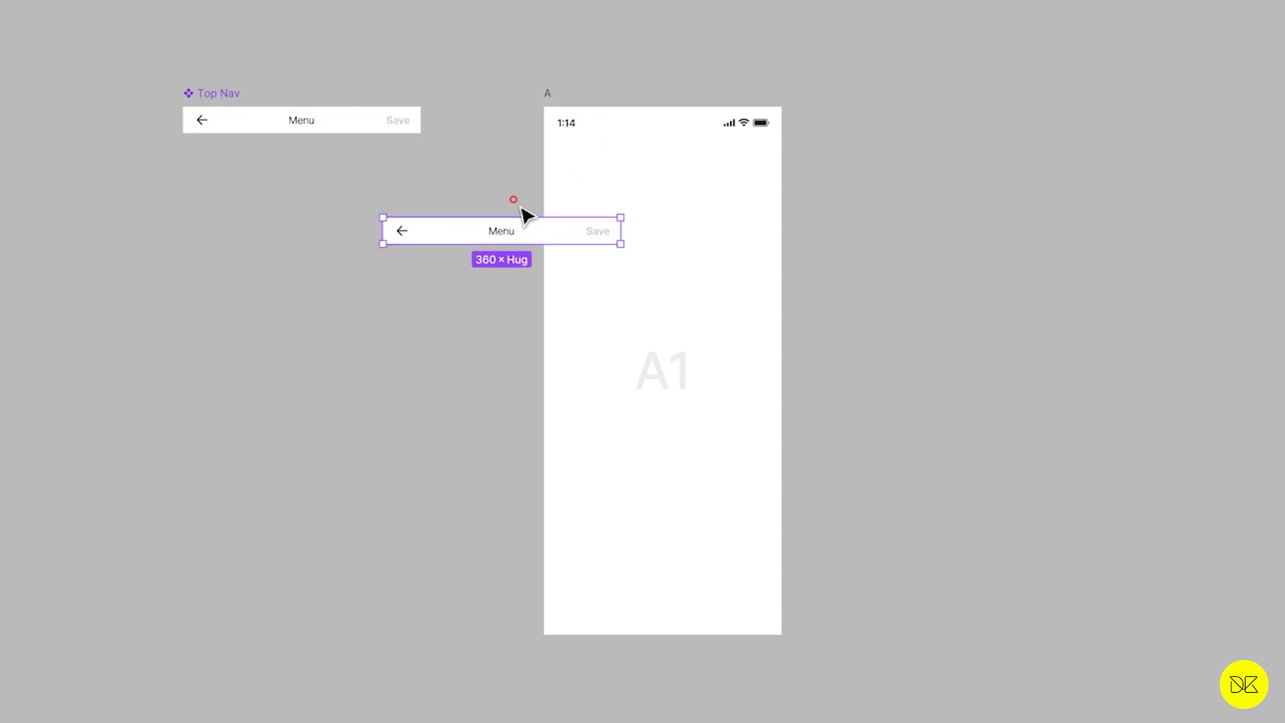
scroll(515, 202, "up", 2)
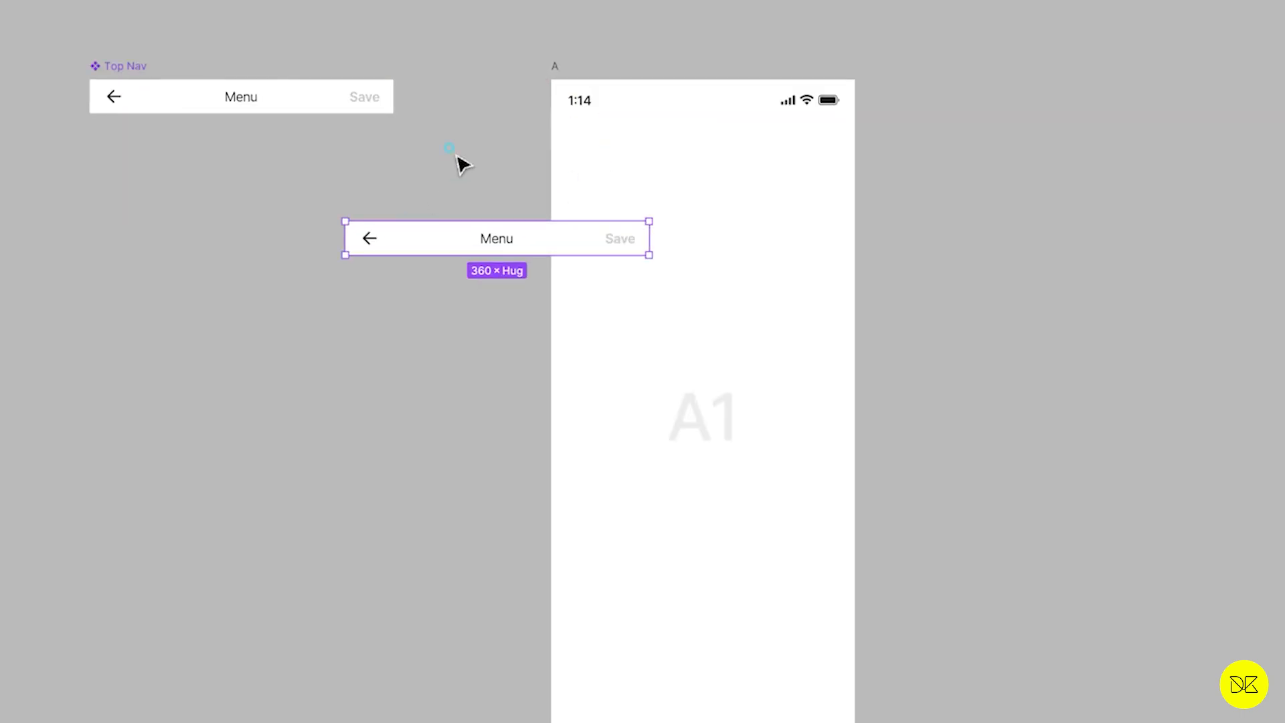
left_click_drag(457, 156, 607, 149)
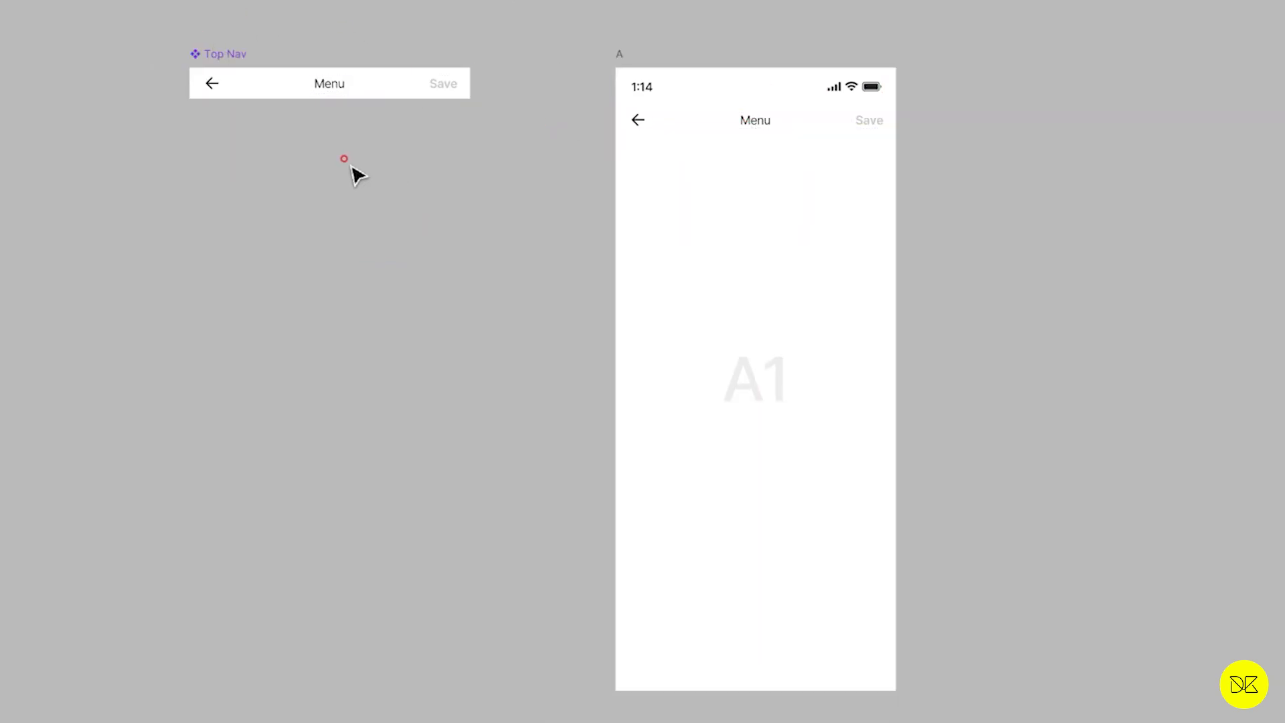
Change the title in the main Top Nav component to "메뉴"
left_click(329, 86)
double_click(328, 85)
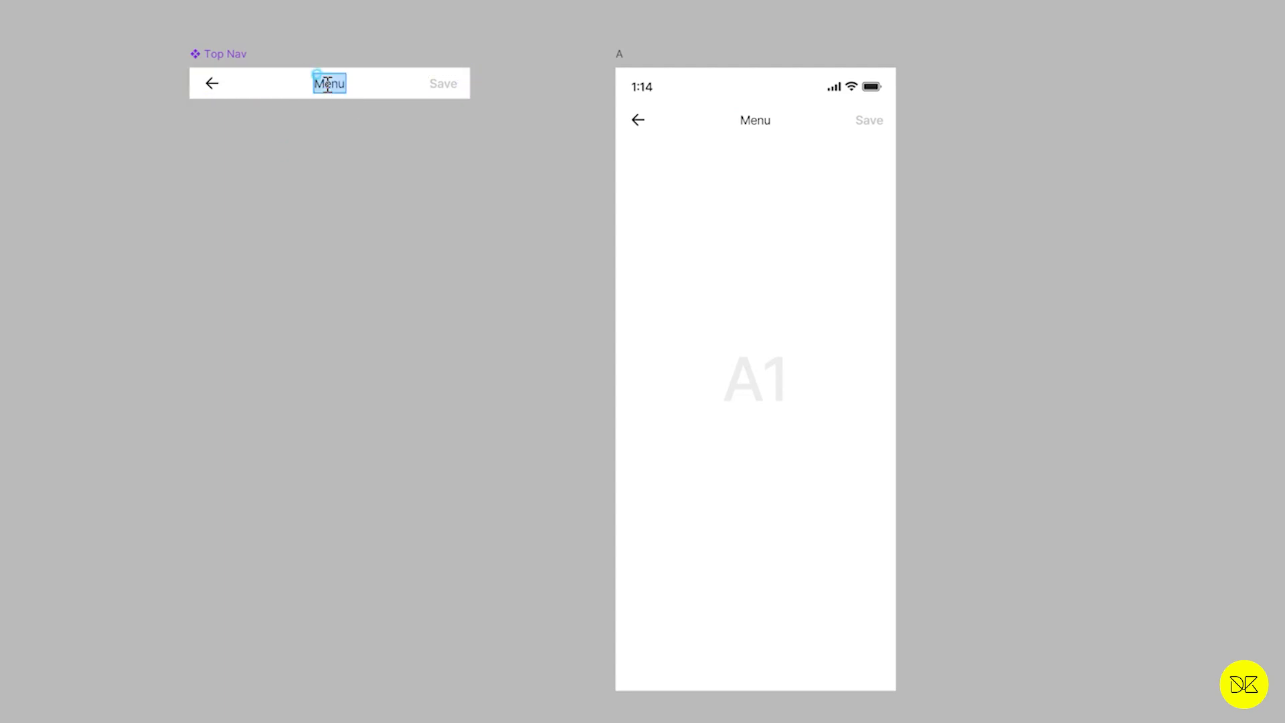
type("메뉴")
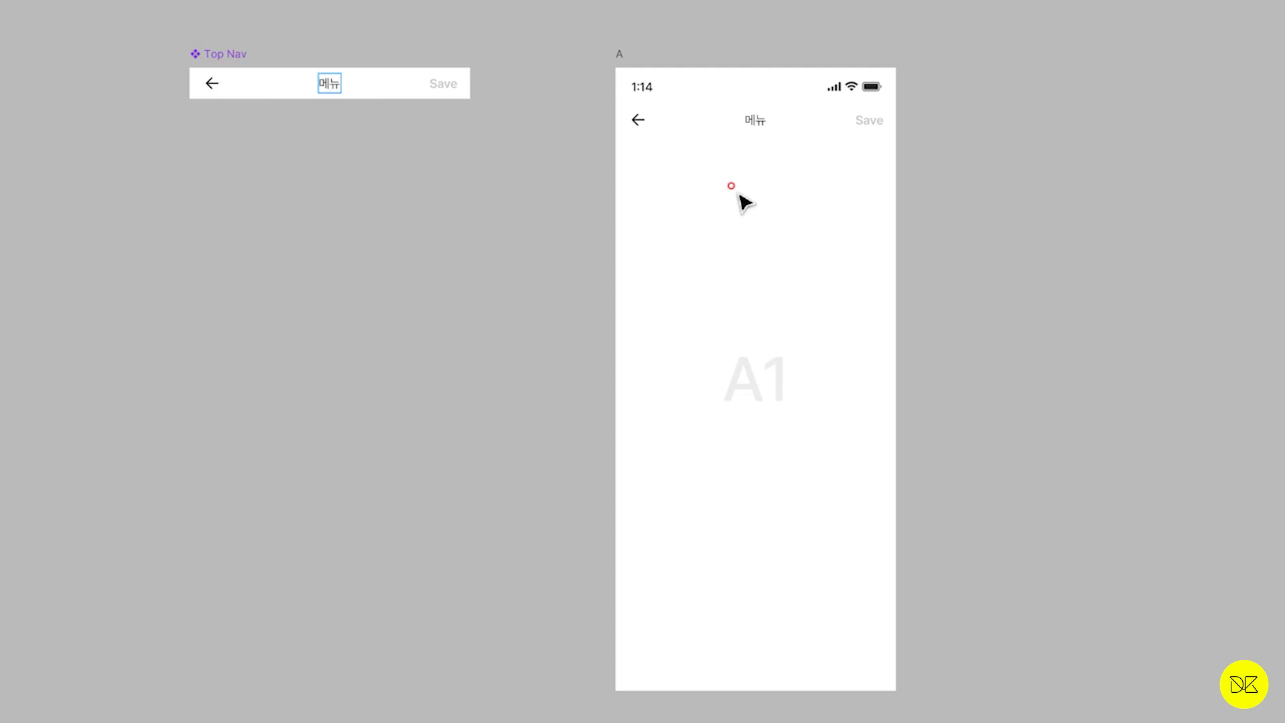
left_click(425, 169)
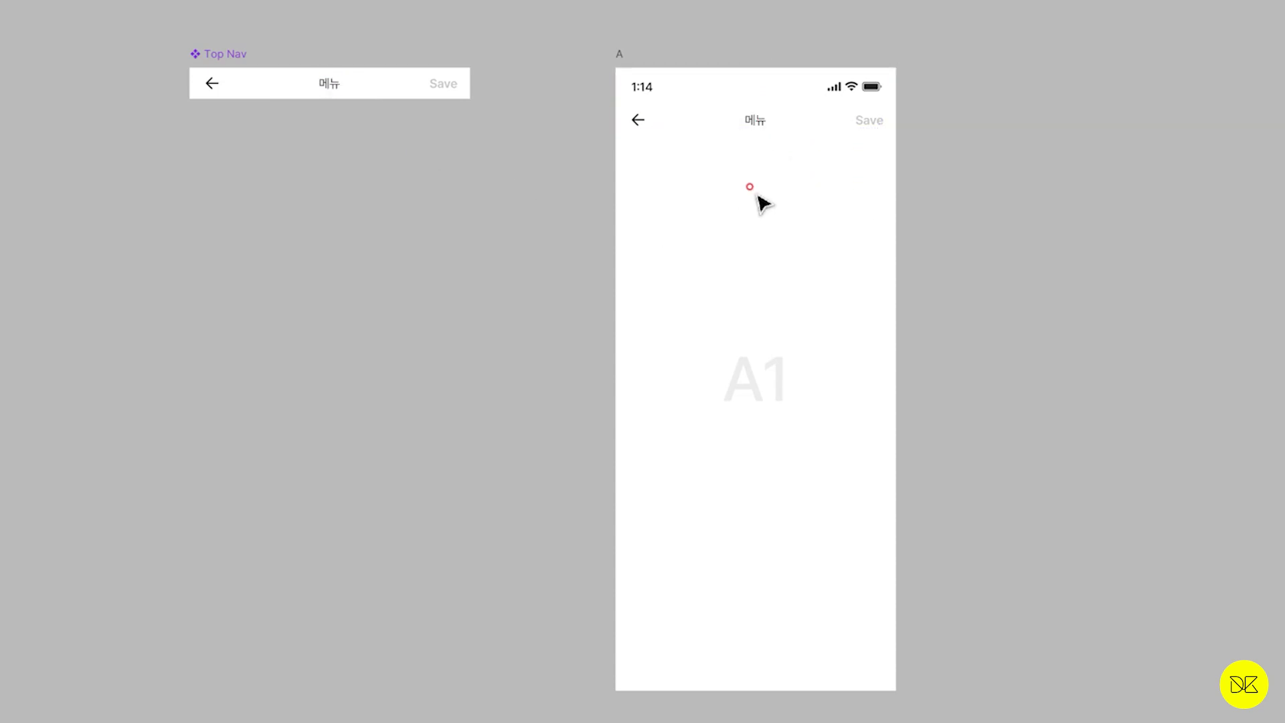
Duplicate the A1 screen twice to make a row of three evenly spaced screens
scroll(763, 203, "down", 2)
left_click_drag(478, 95, 753, 93)
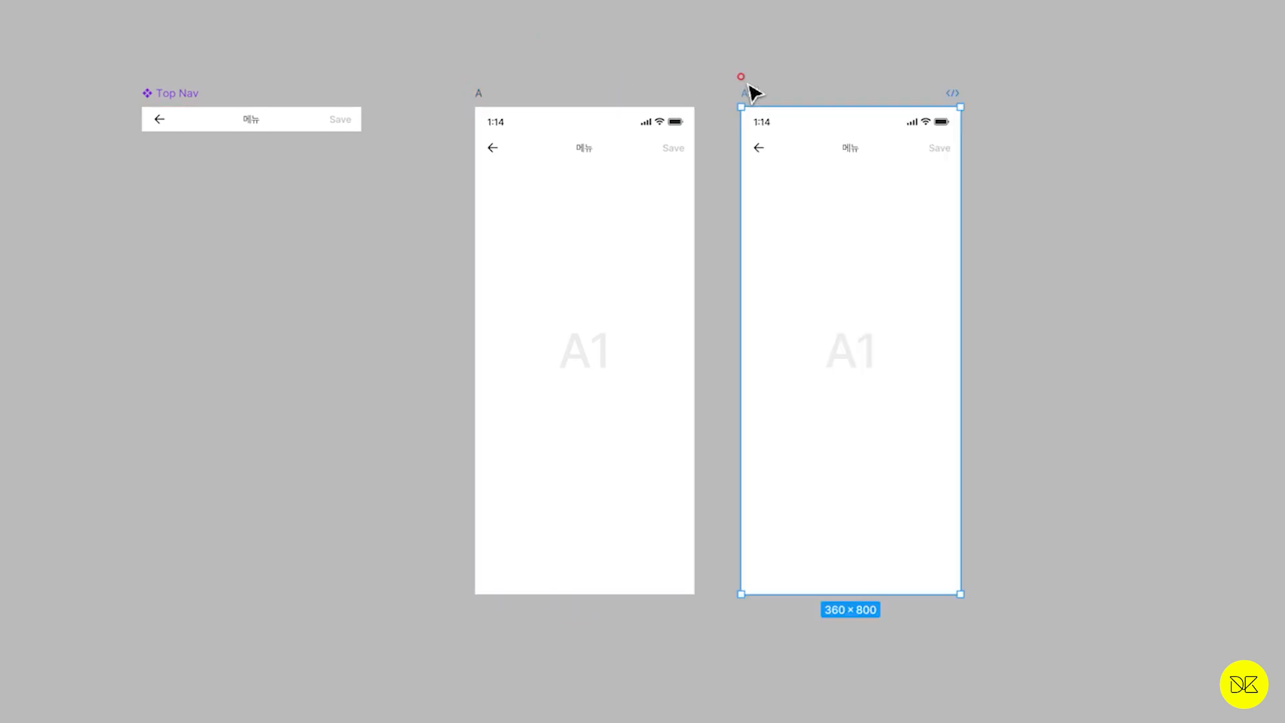
key("ctrl+d")
left_click(915, 42)
Override the Top Nav title on the second screen with "회원가입"
scroll(767, 37, "right", 4)
scroll(733, 123, "up", 3)
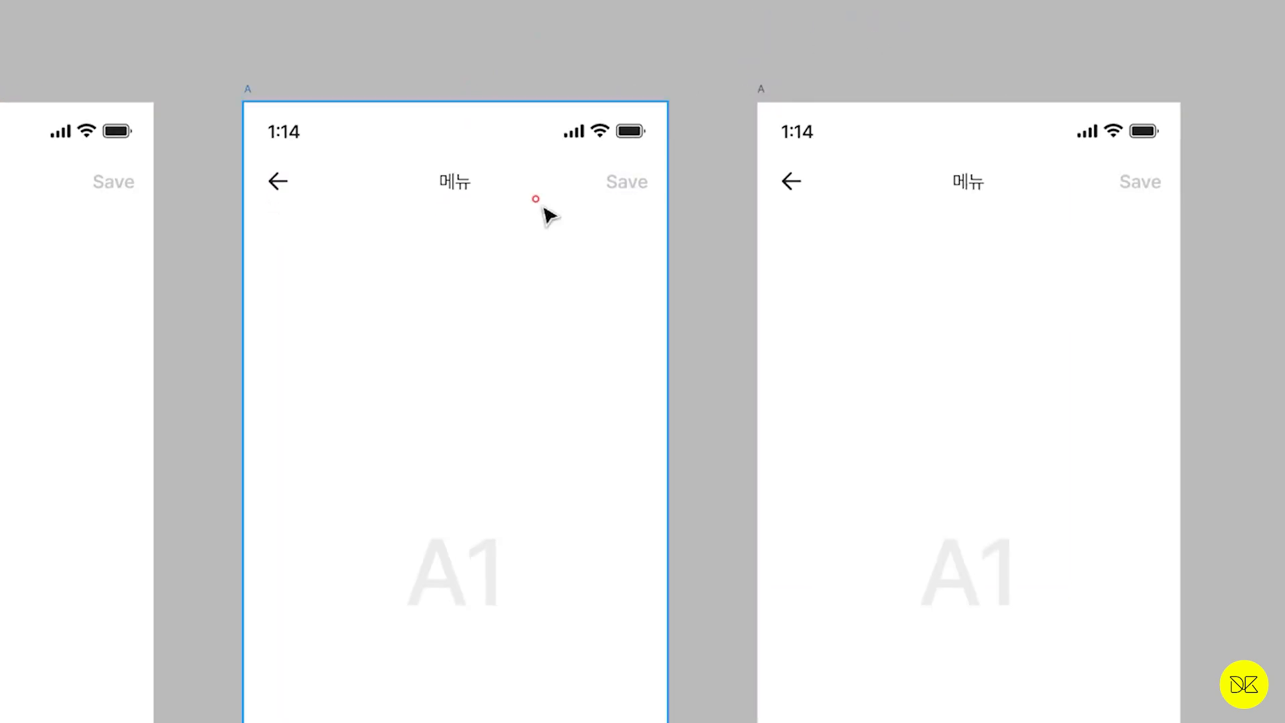
left_click(455, 193)
double_click(453, 189)
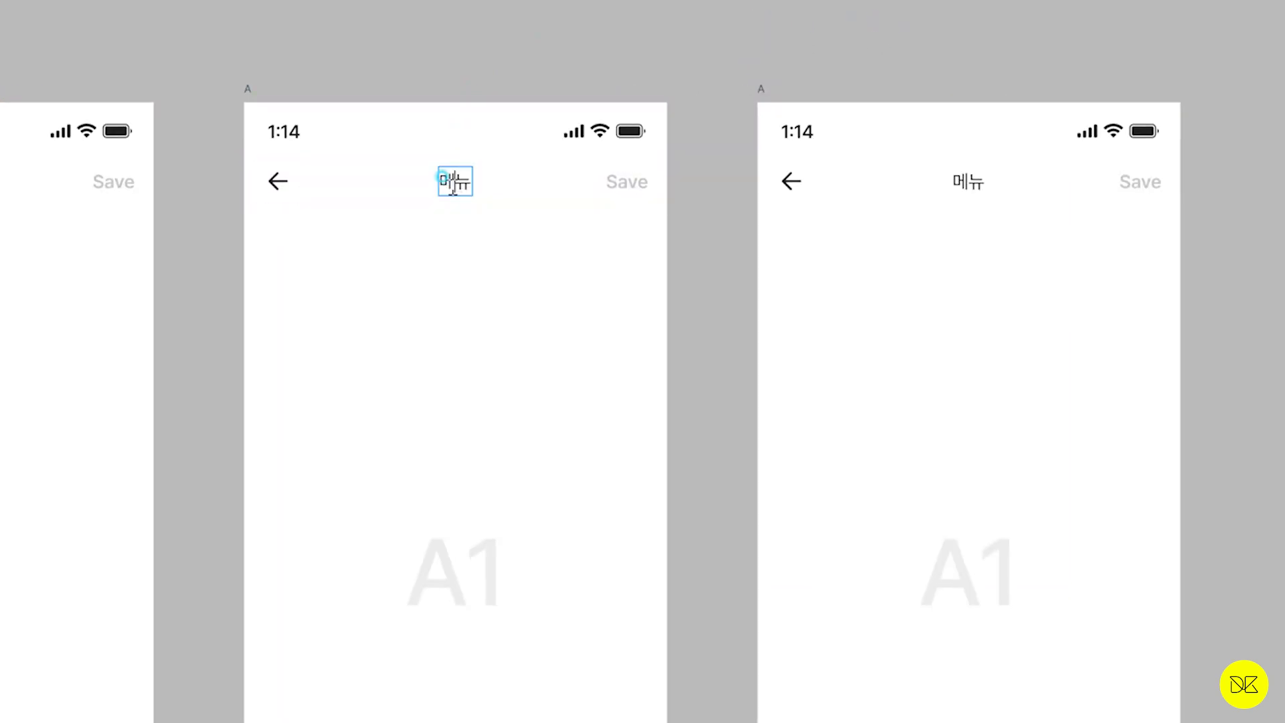
double_click(453, 189)
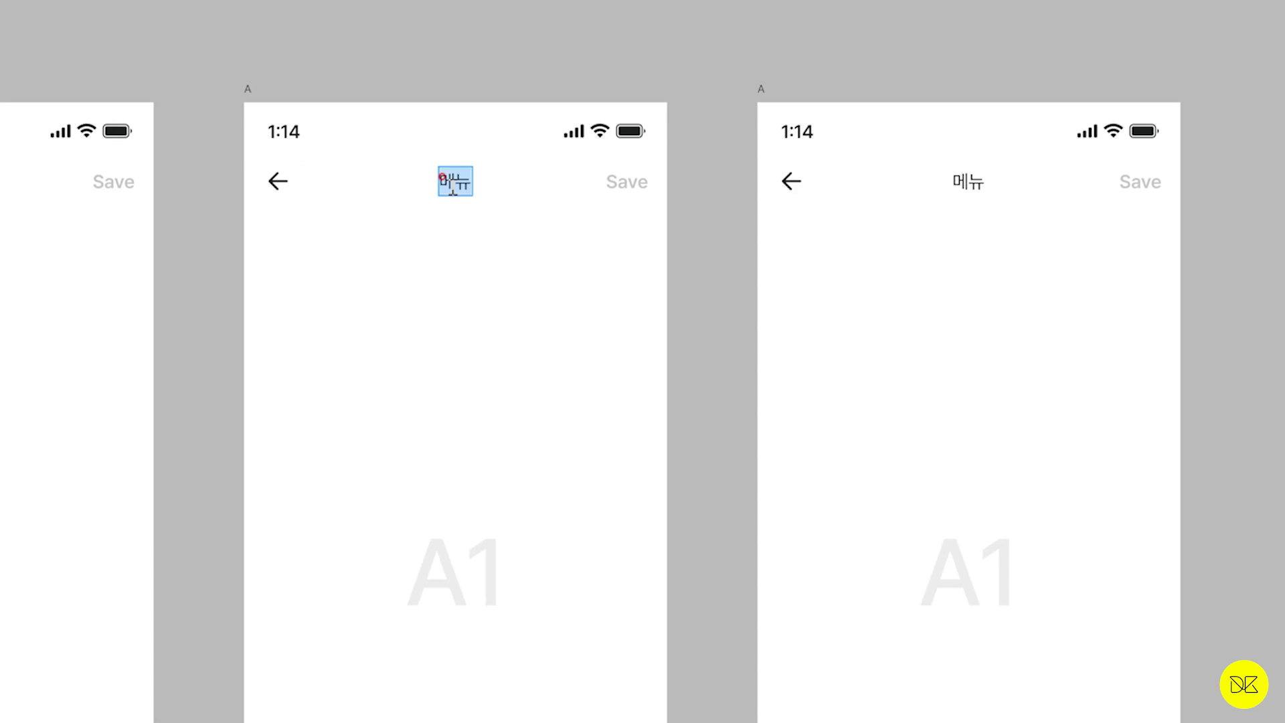
type("회원가입")
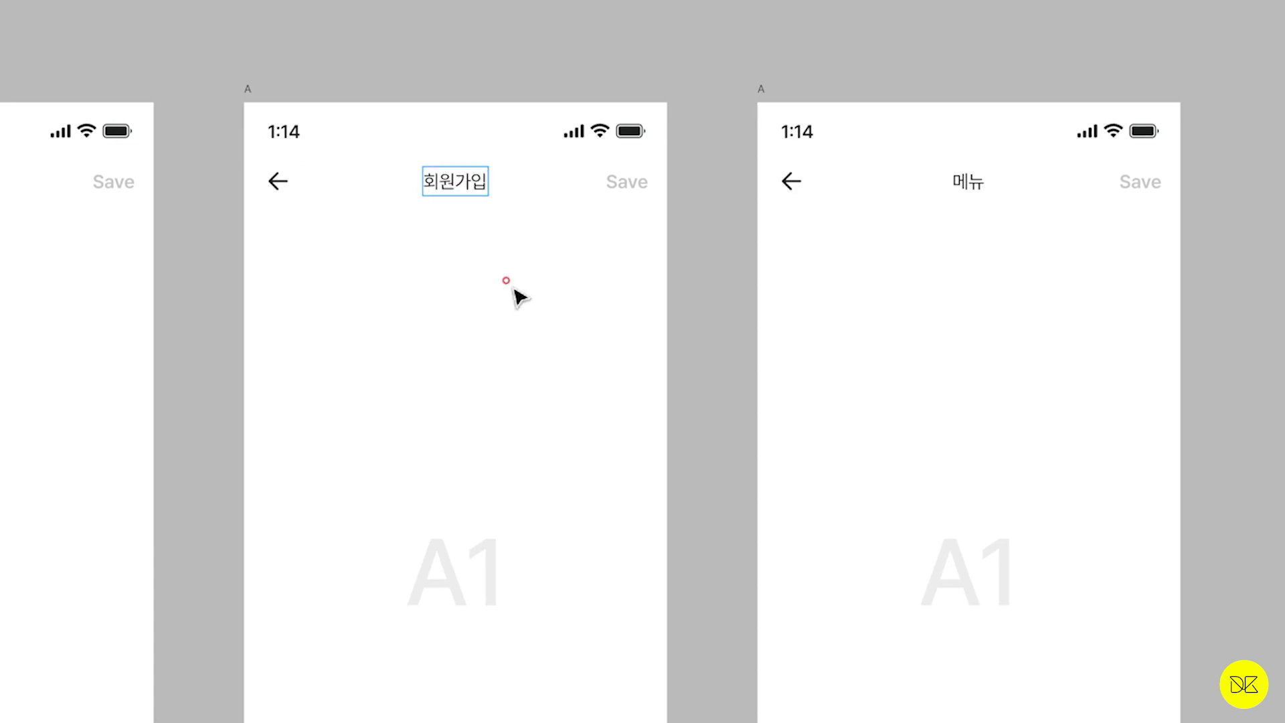
Override the Top Nav title on the third screen with "프로필"
double_click(969, 181)
type("ㅍ")
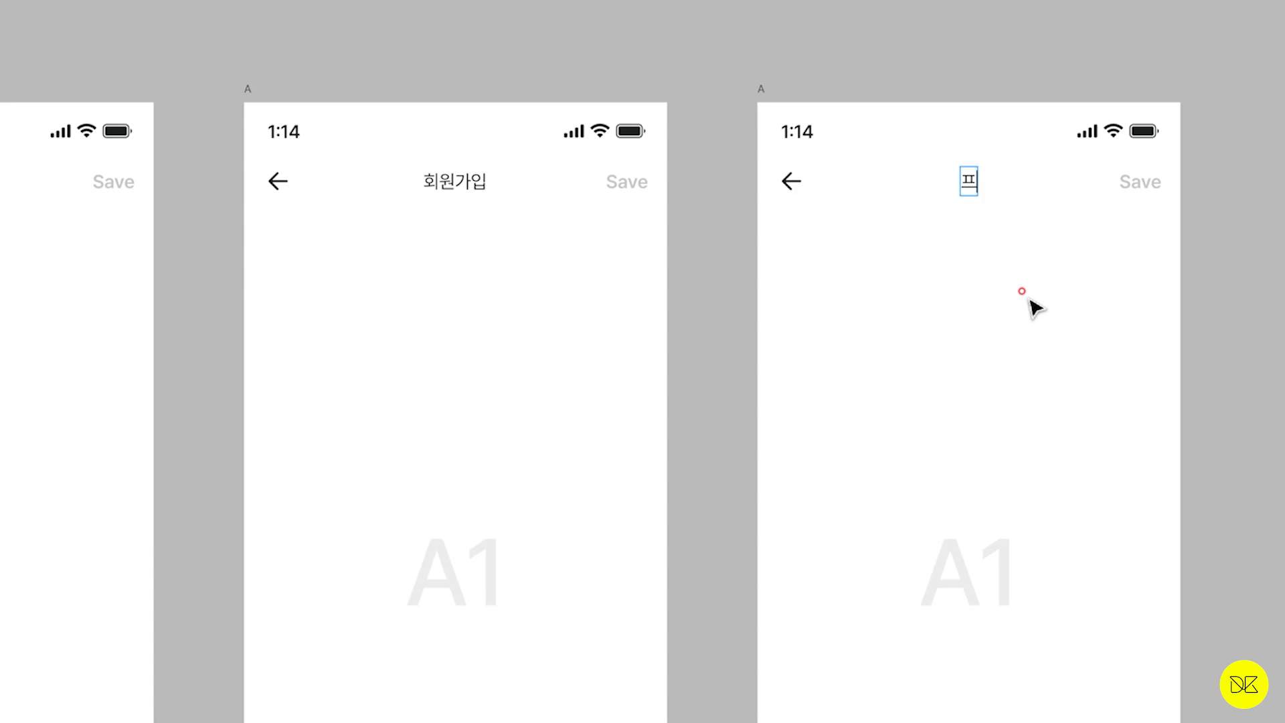
type("로필")
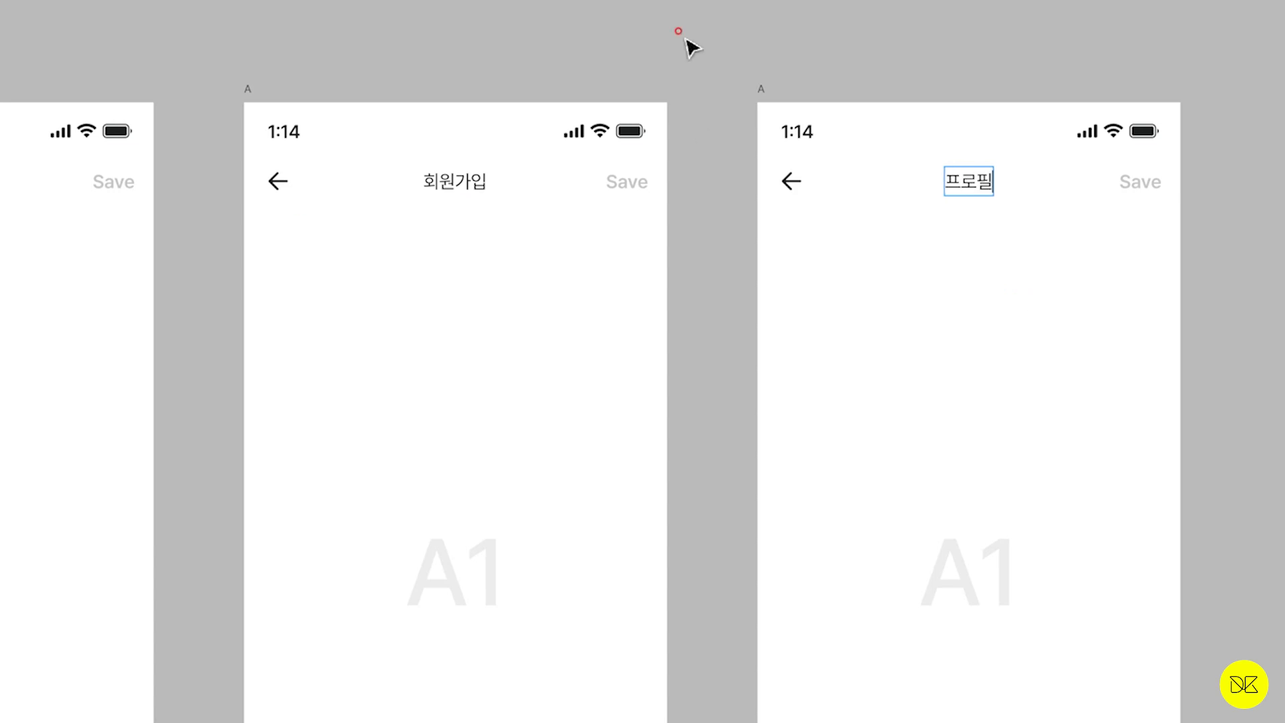
key("Escape")
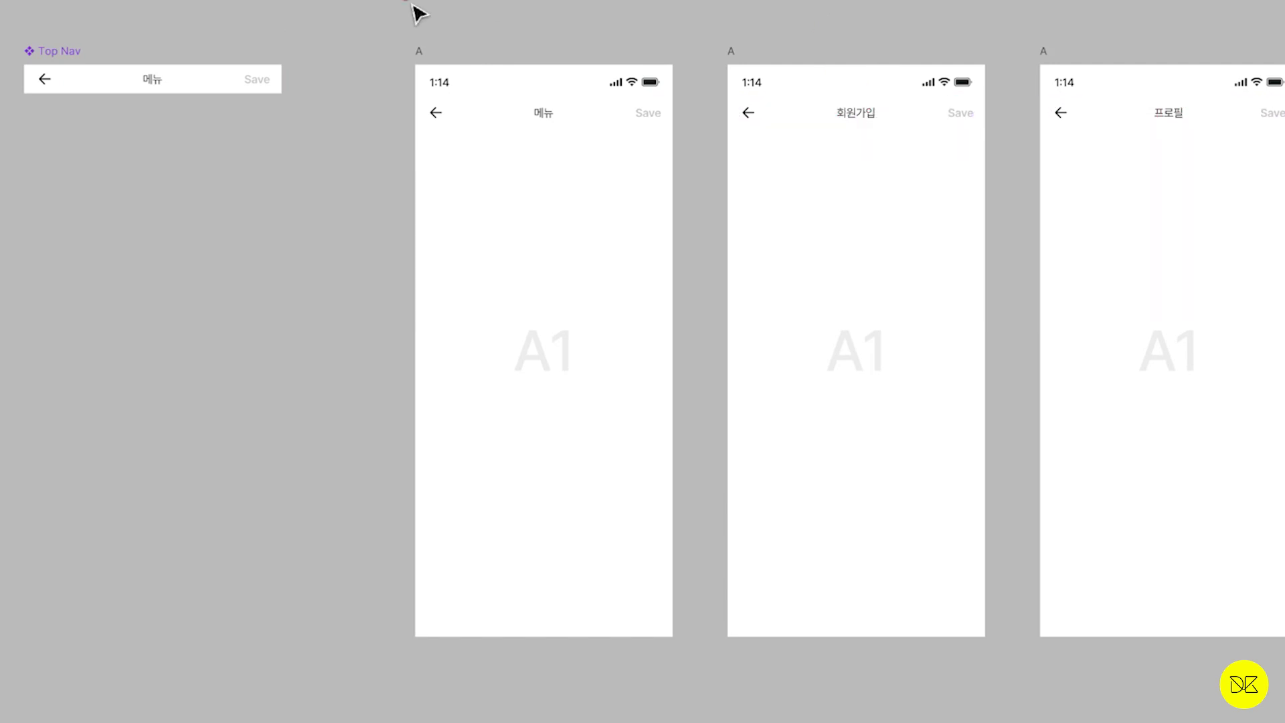
Set the main Top Nav component's title to "환경설정"
left_click(153, 83)
double_click(150, 84)
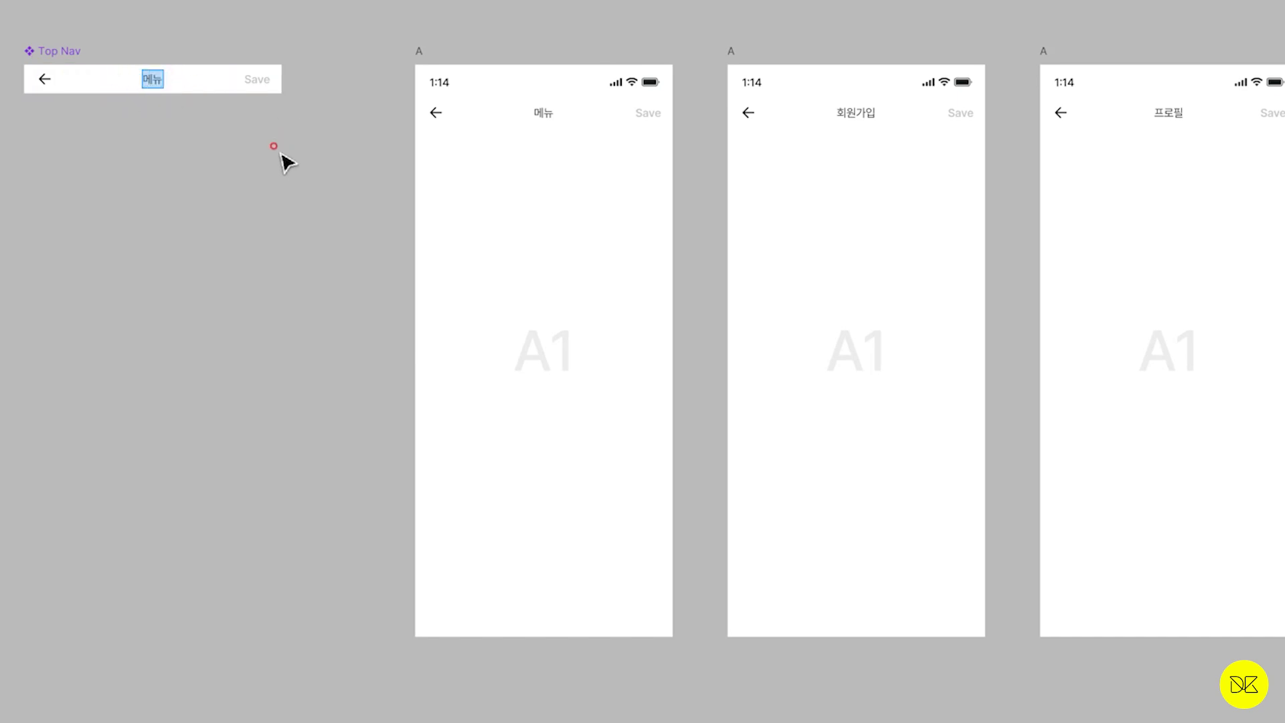
type("환경설ㅈ")
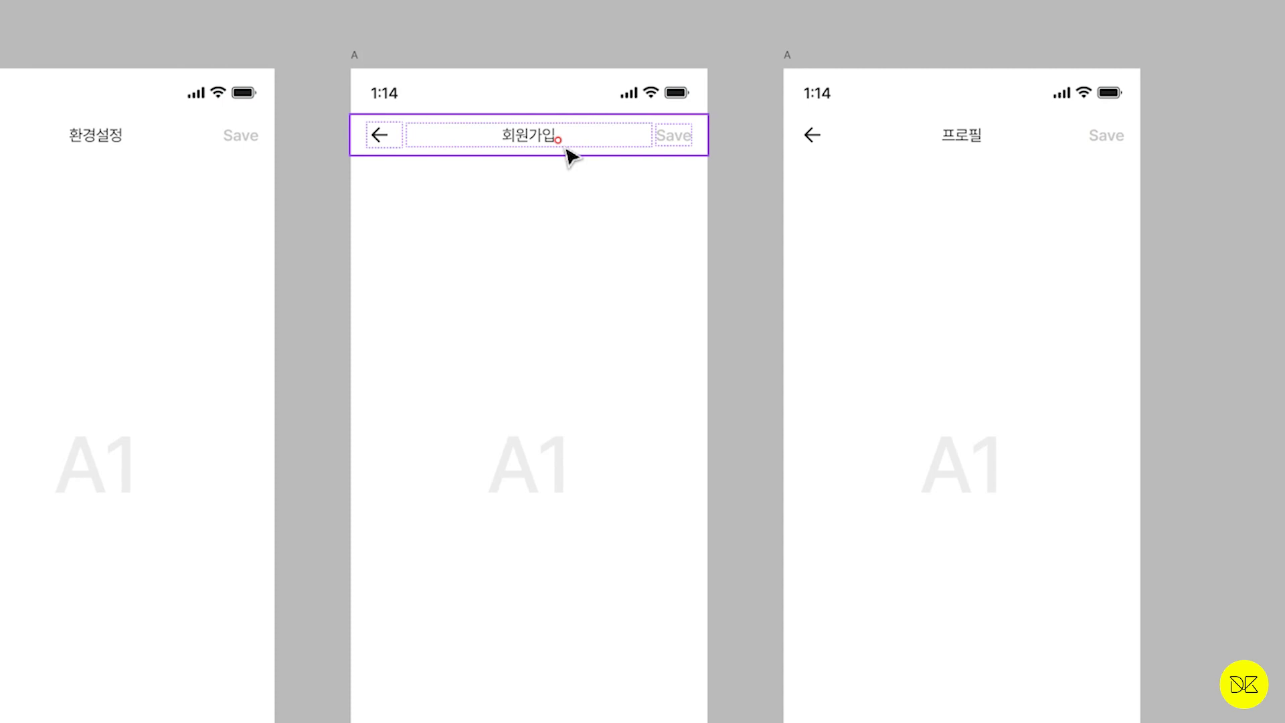
Reset all changes on the Top Nav instances of the second and third screens
left_click(559, 142)
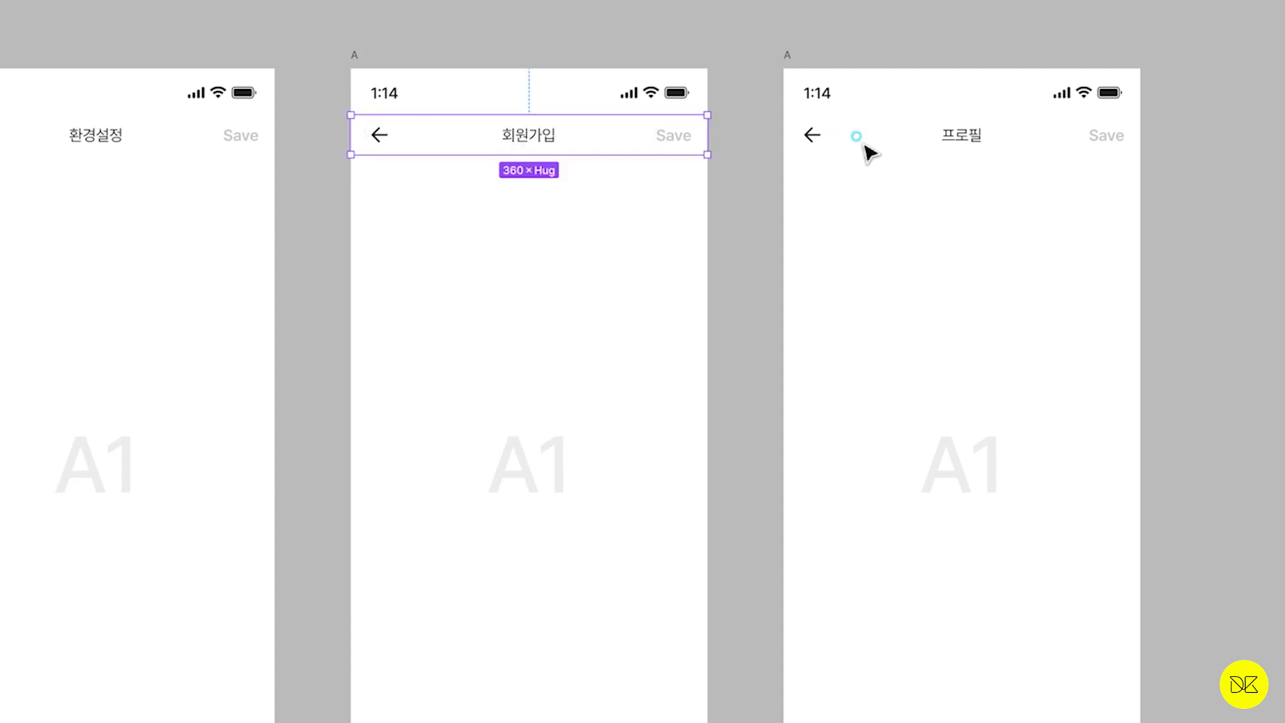
left_click(886, 141, "shift")
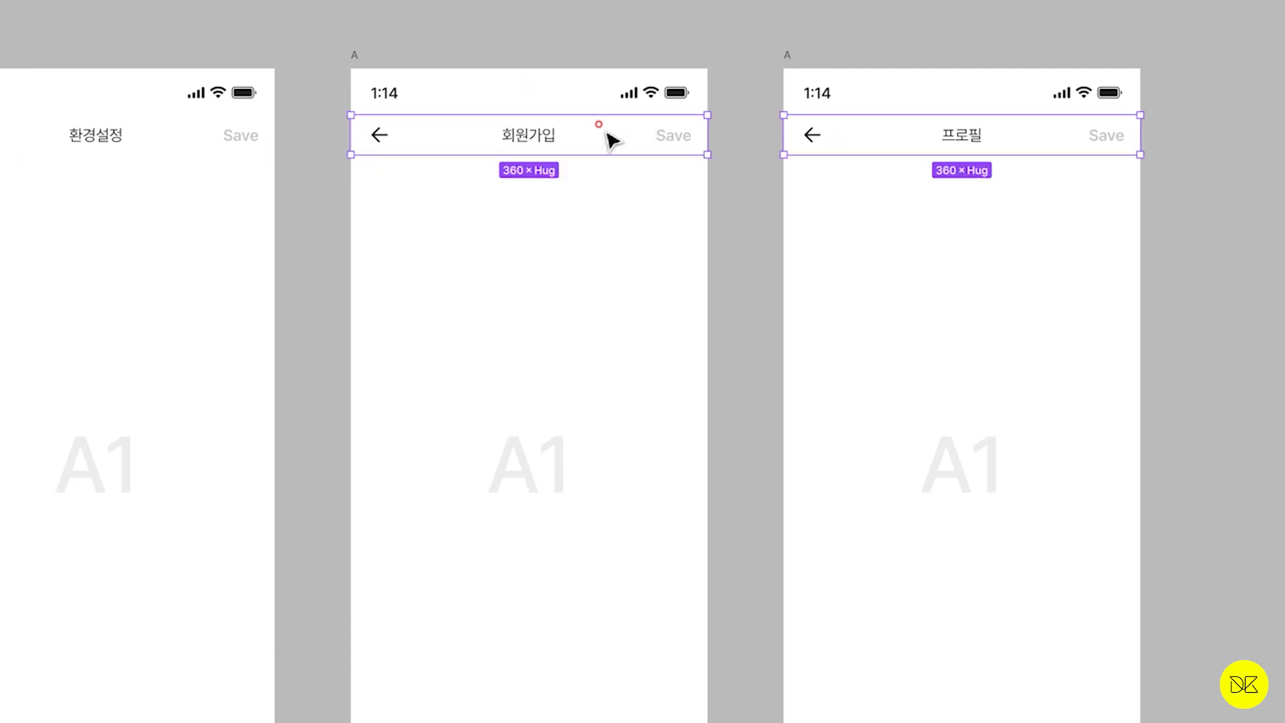
right_click(602, 131)
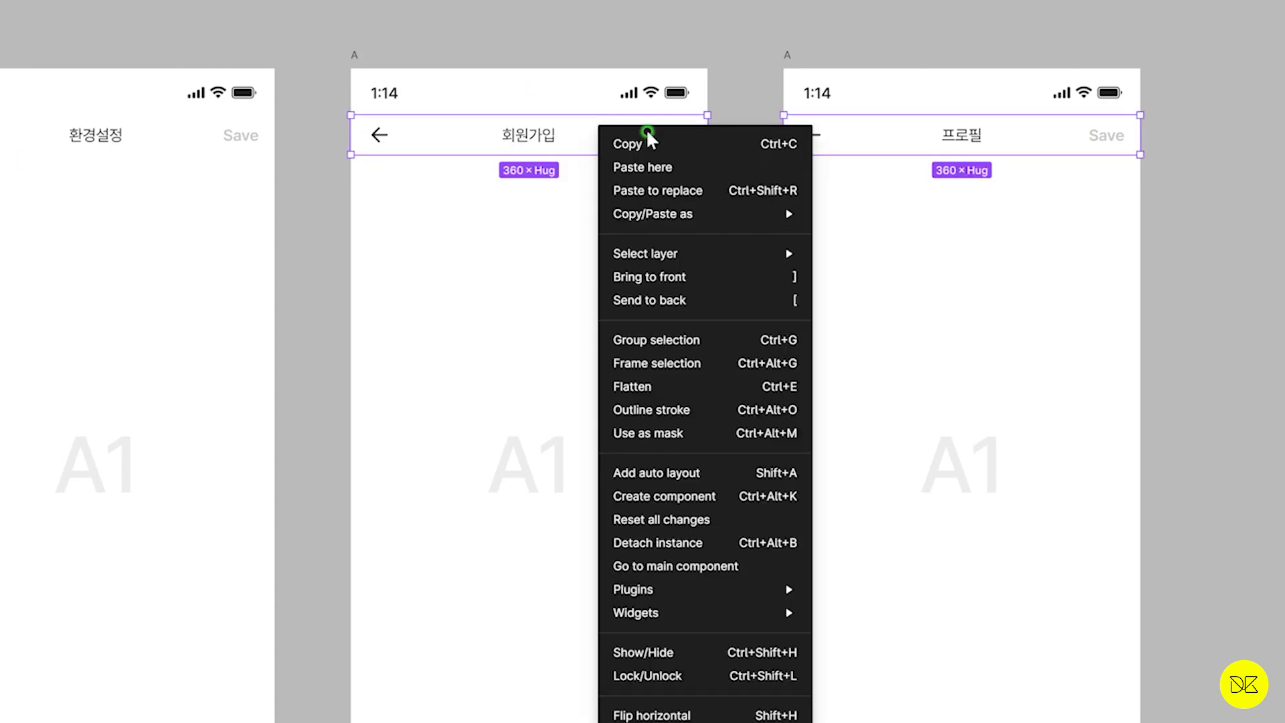
left_click(669, 524)
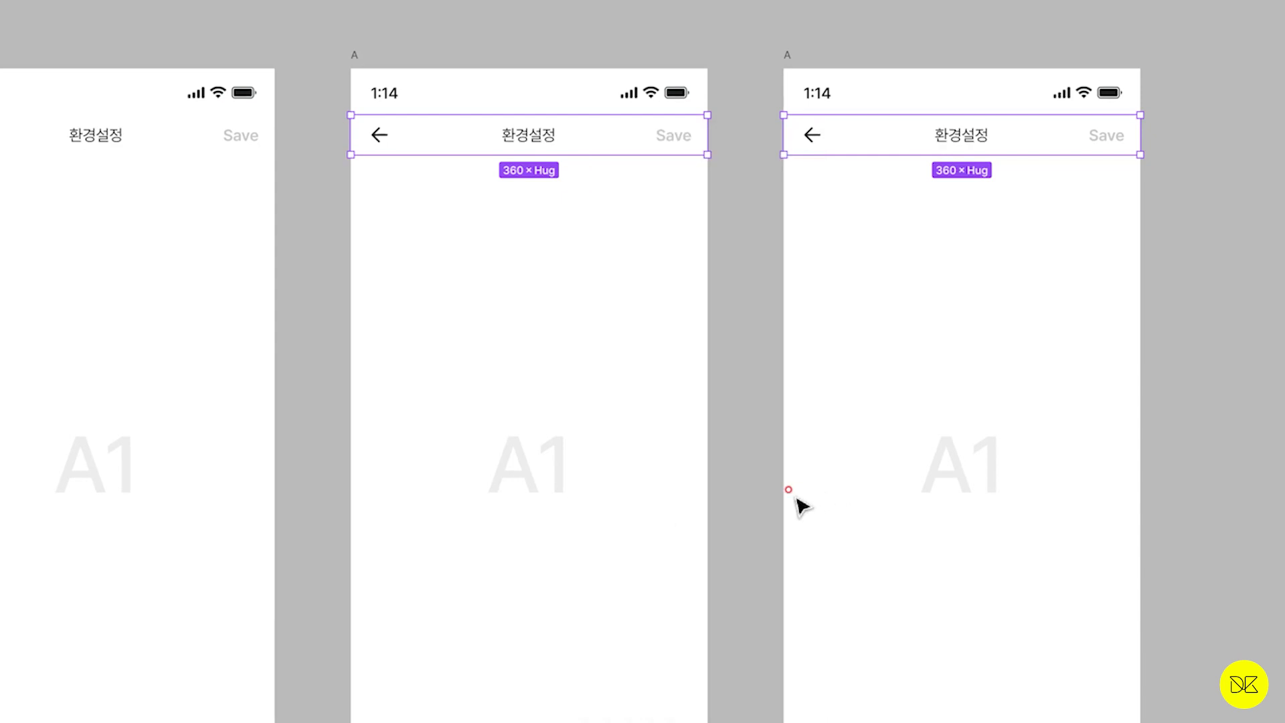
scroll(743, 488, "down", 3)
left_click_drag(566, 382, 970, 290)
left_click_drag(622, 218, 468, 211)
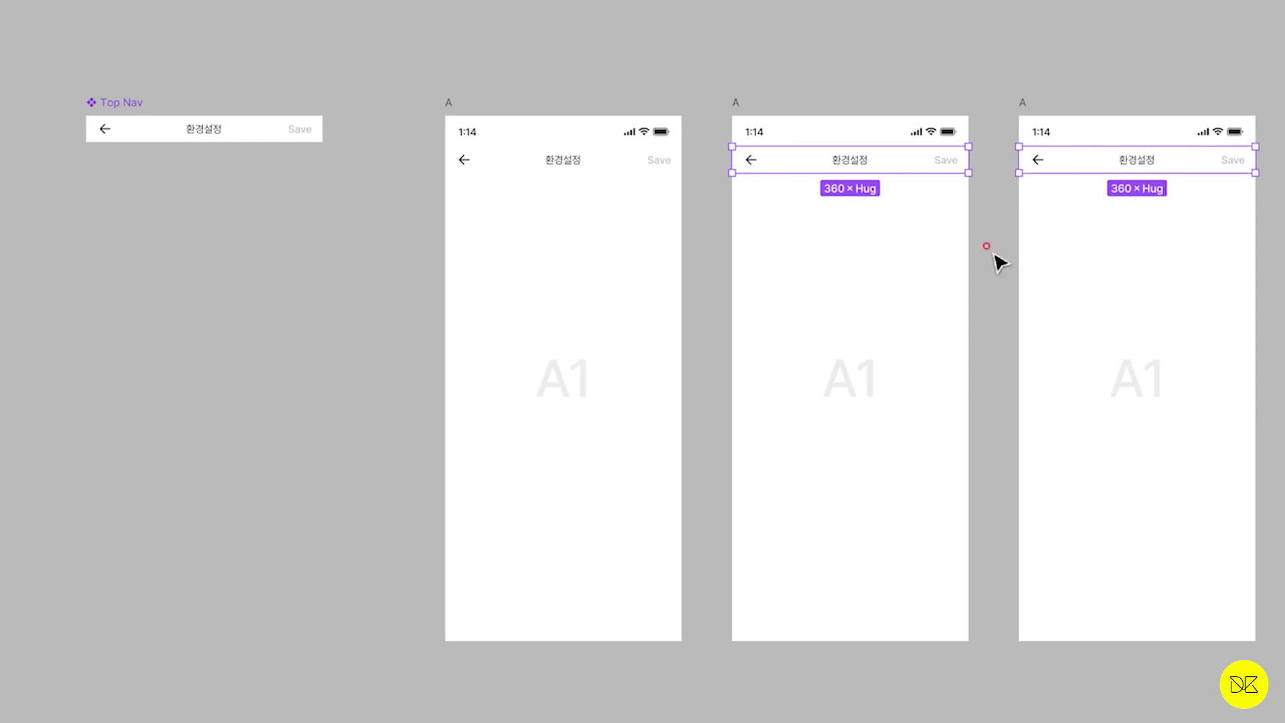
scroll(107, 79, "up", 5)
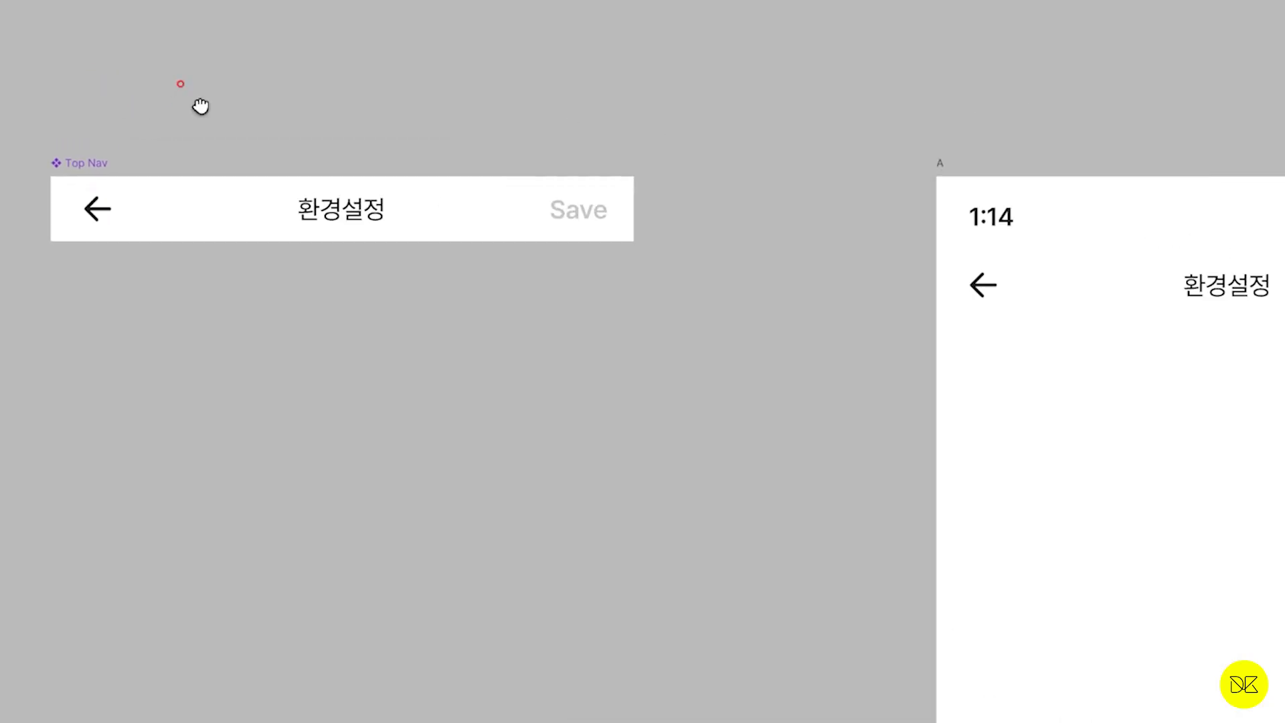
left_click_drag(199, 104, 341, 67)
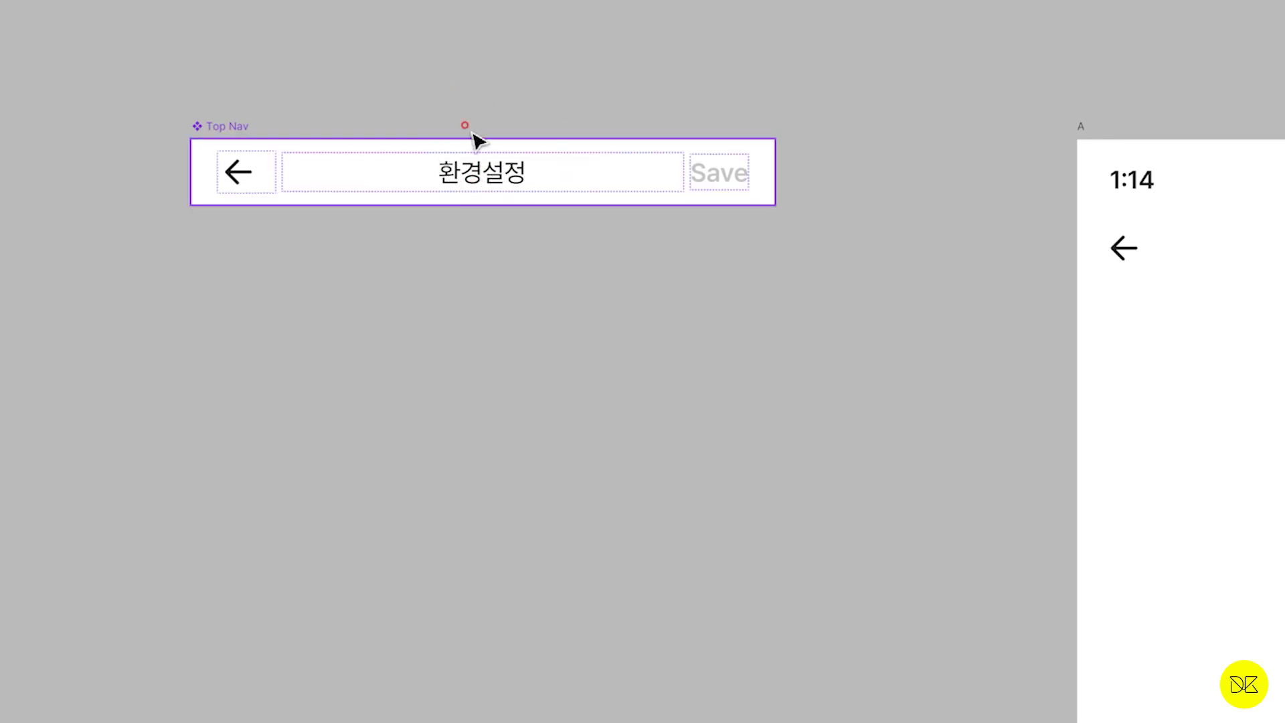
scroll(628, 118, "up", 1)
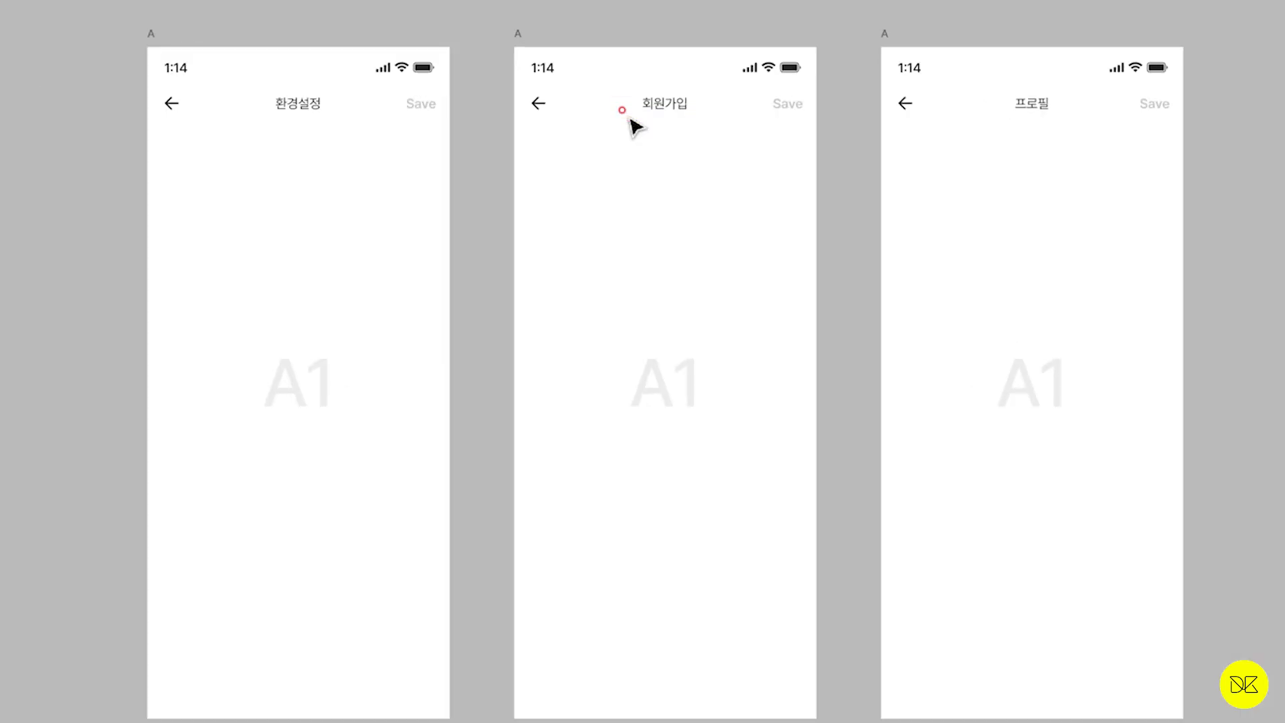
Reset the 회원가입 and 프로필 title overrides on the selected Top Nav instances to match the main component
scroll(629, 118, "down", 1)
left_click_drag(635, 116, 625, 100)
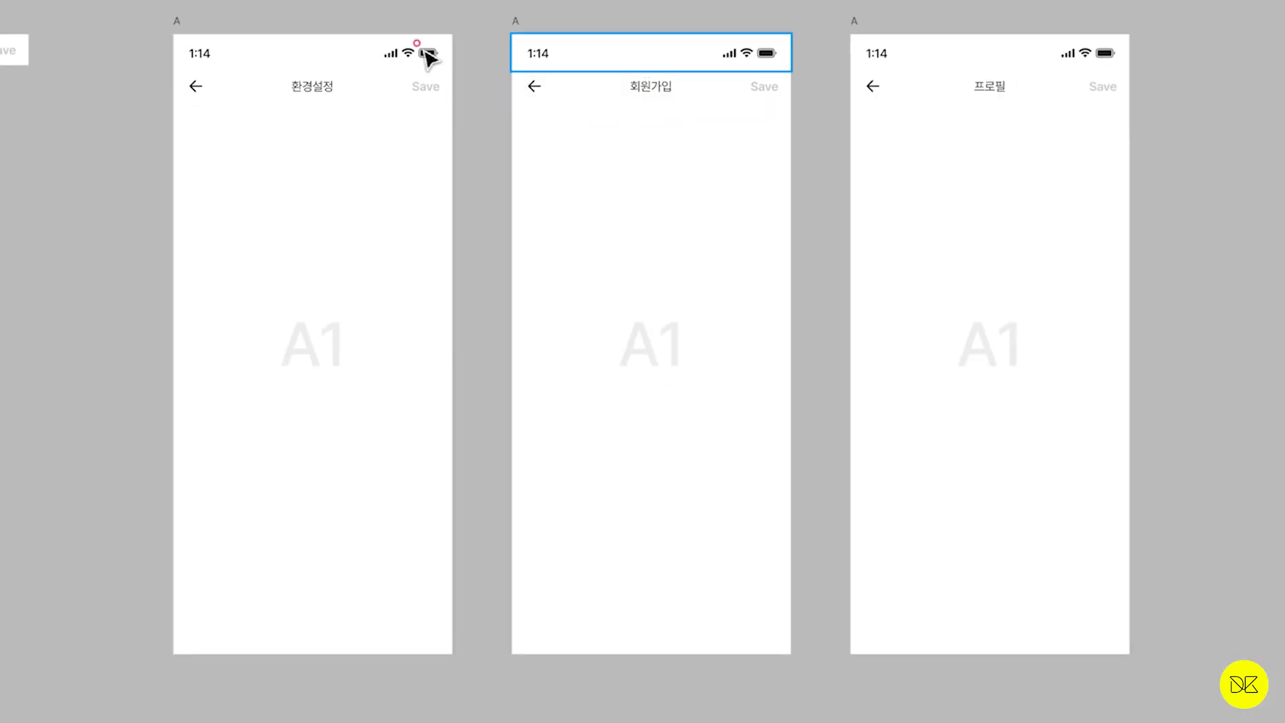
left_click(1029, 92)
left_click(662, 89, "shift")
right_click(672, 79)
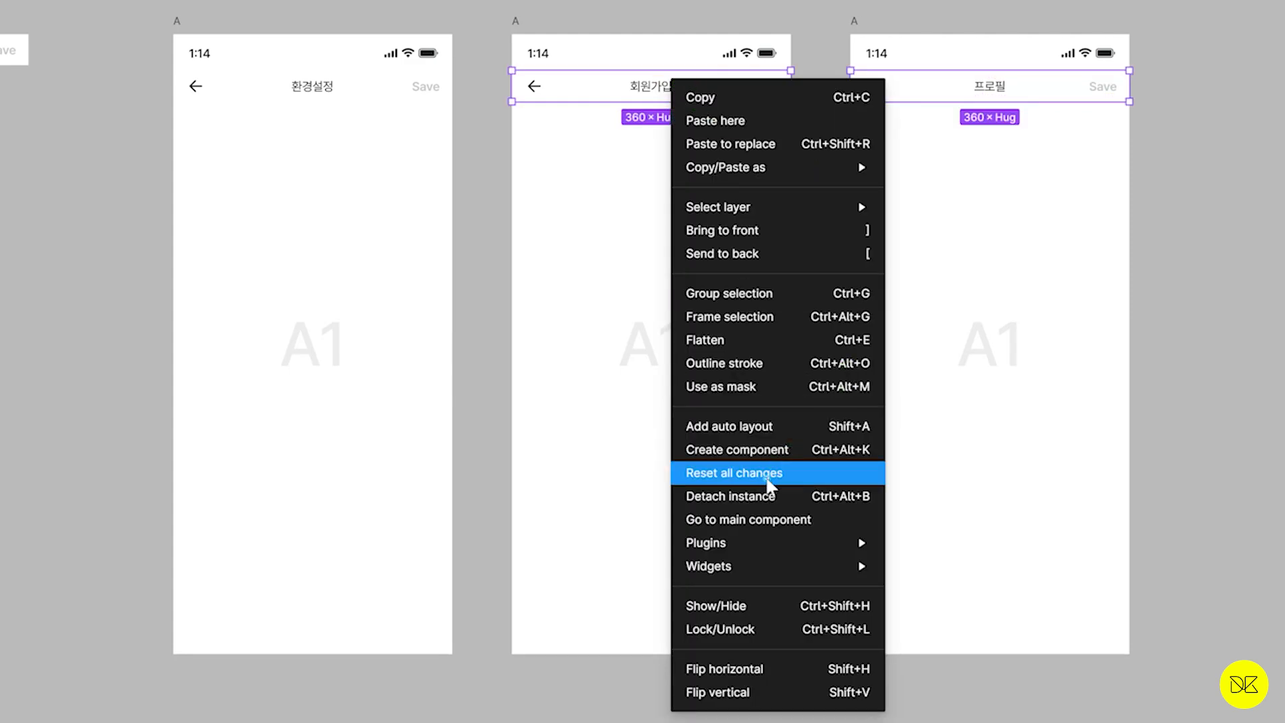
left_click(769, 473)
key("alt")
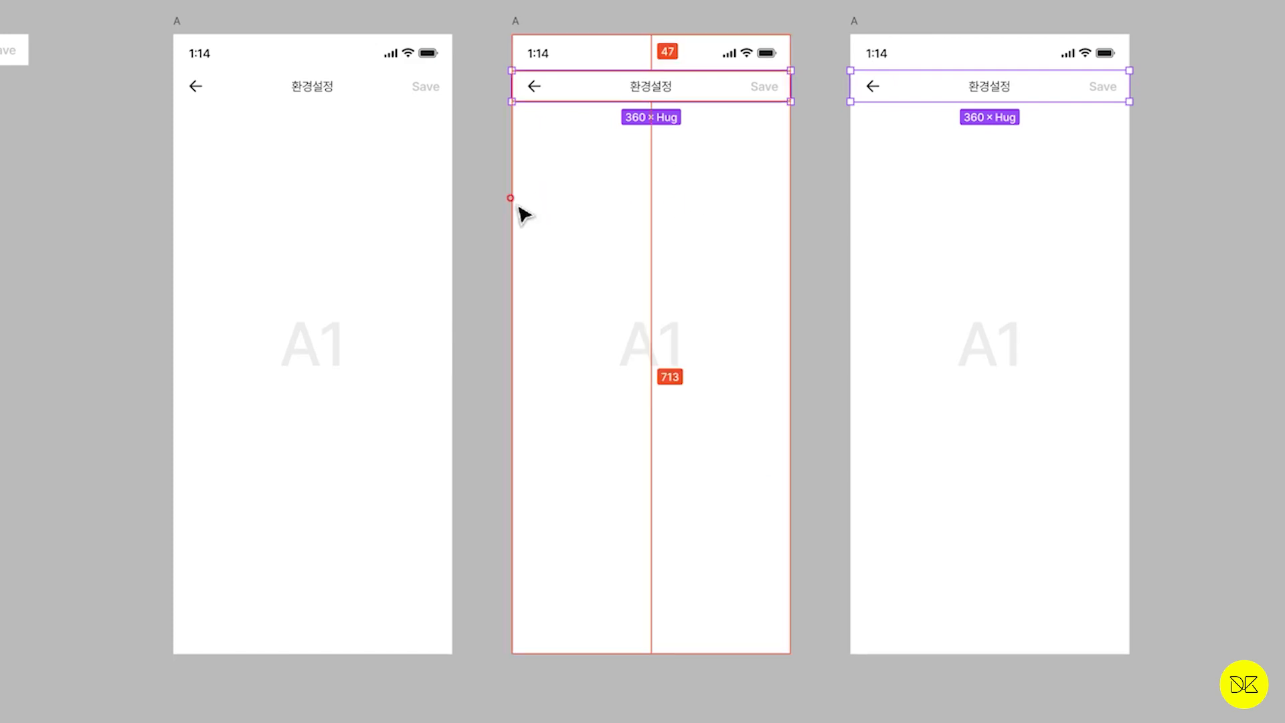
left_click_drag(483, 100, 1020, 89)
left_click_drag(997, 251, 997, 221)
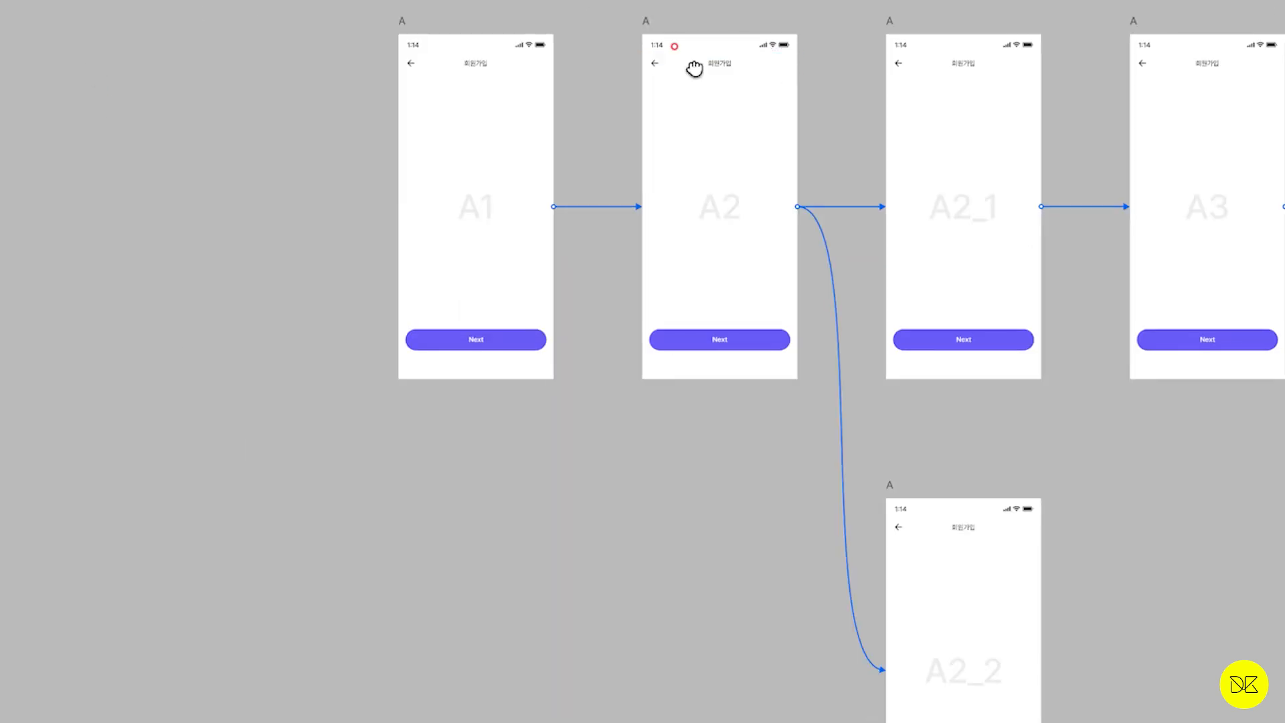
Select the 회원가입 title on screen A1 together with its matching layers across the A screens
left_click_drag(694, 68, 524, 71)
scroll(523, 69, "down", 2)
scroll(241, 65, "up", 6)
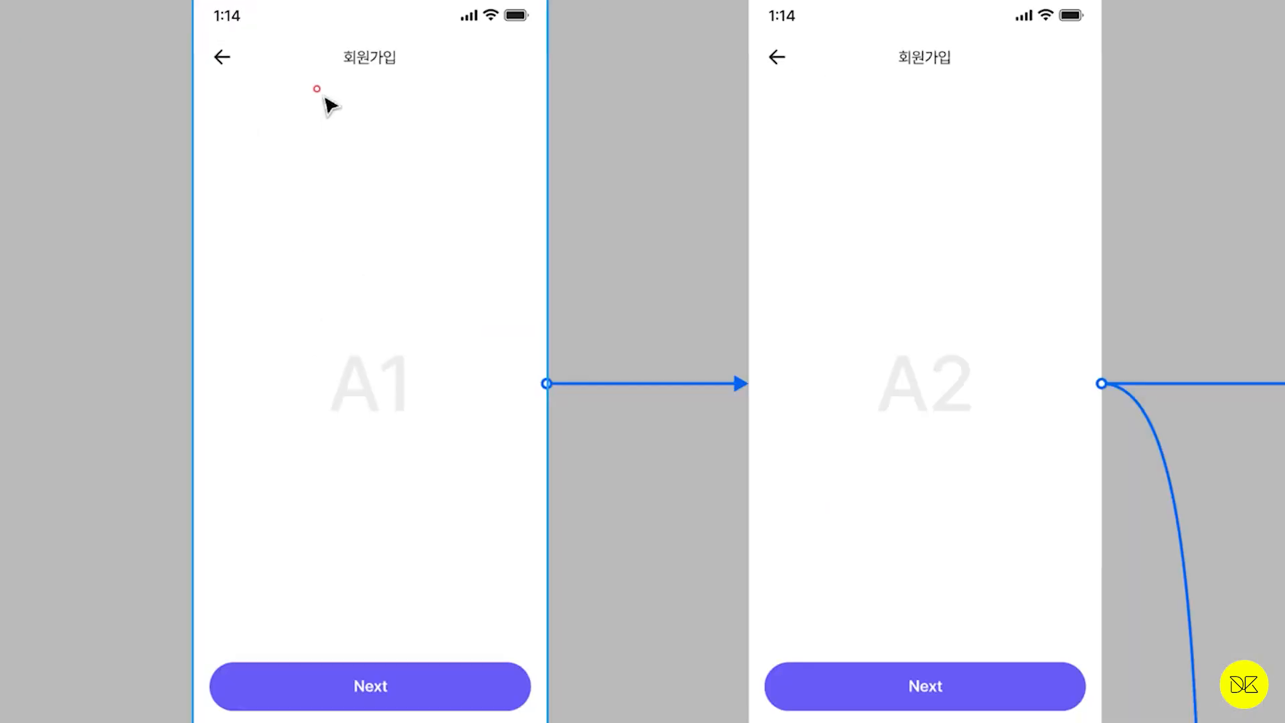
left_click(366, 67)
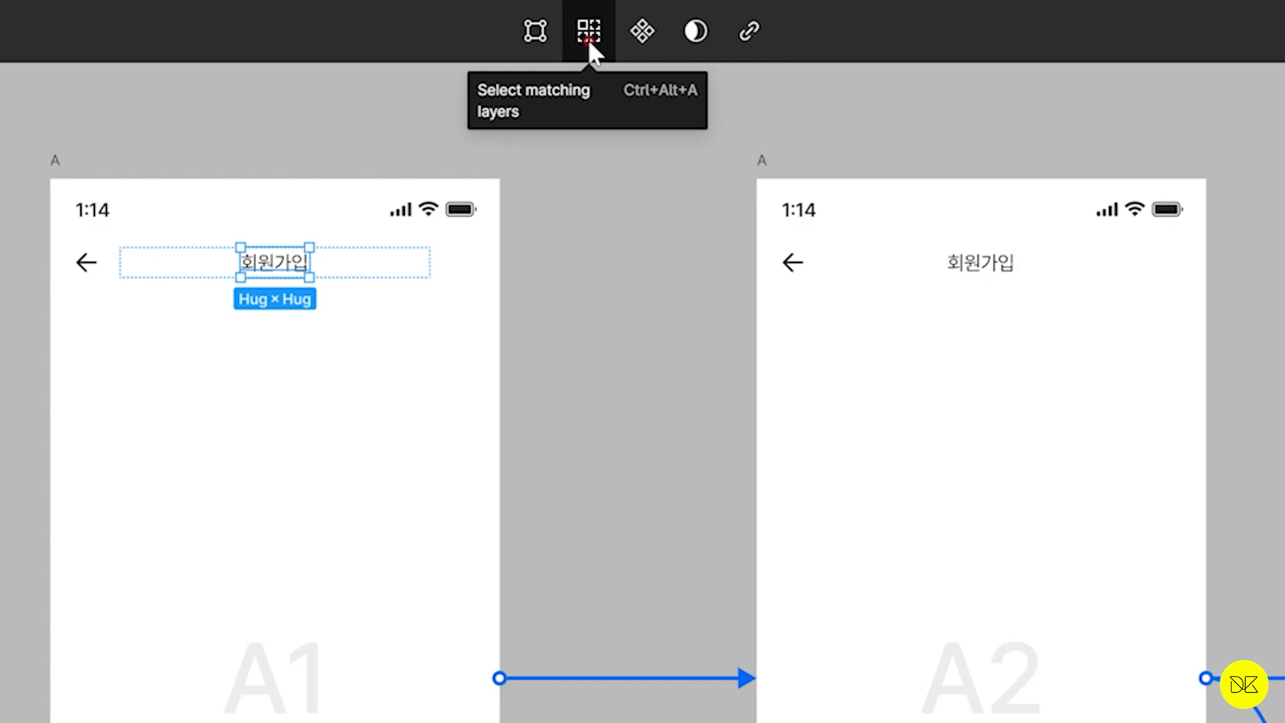
left_click(587, 39)
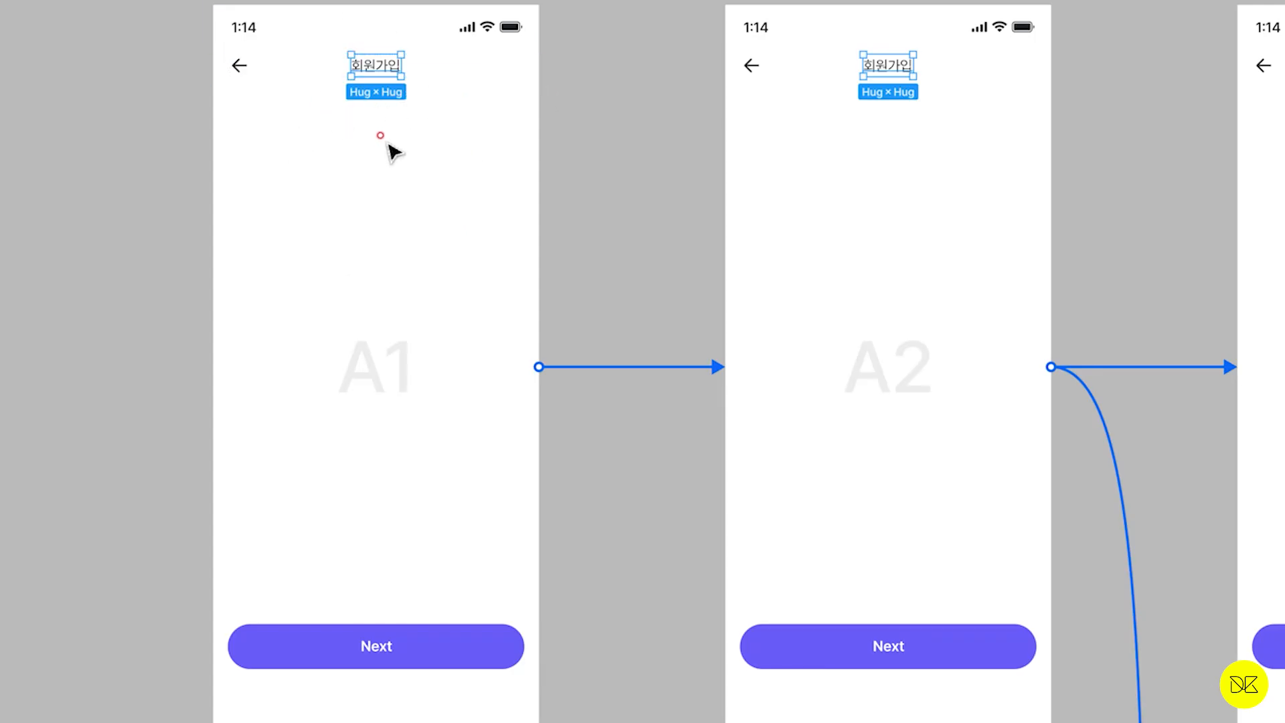
scroll(473, 180, "down", 5)
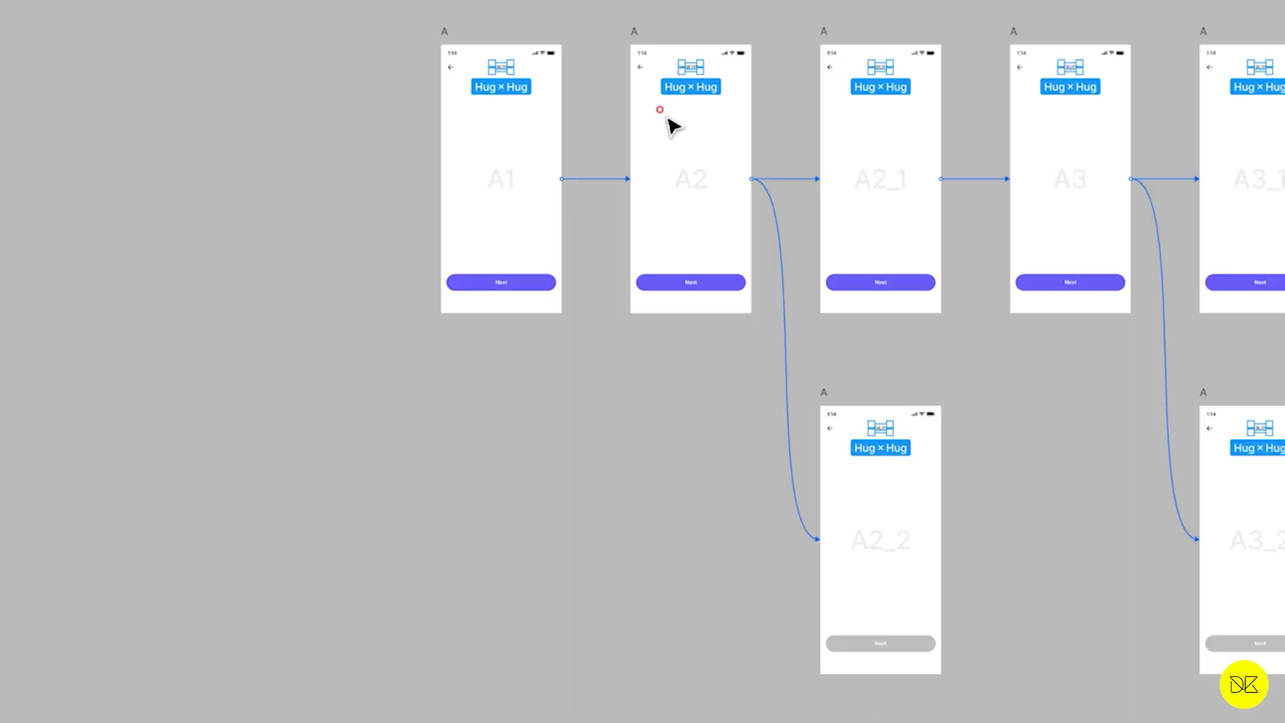
scroll(669, 118, "down", 3)
left_click_drag(706, 128, 438, 115)
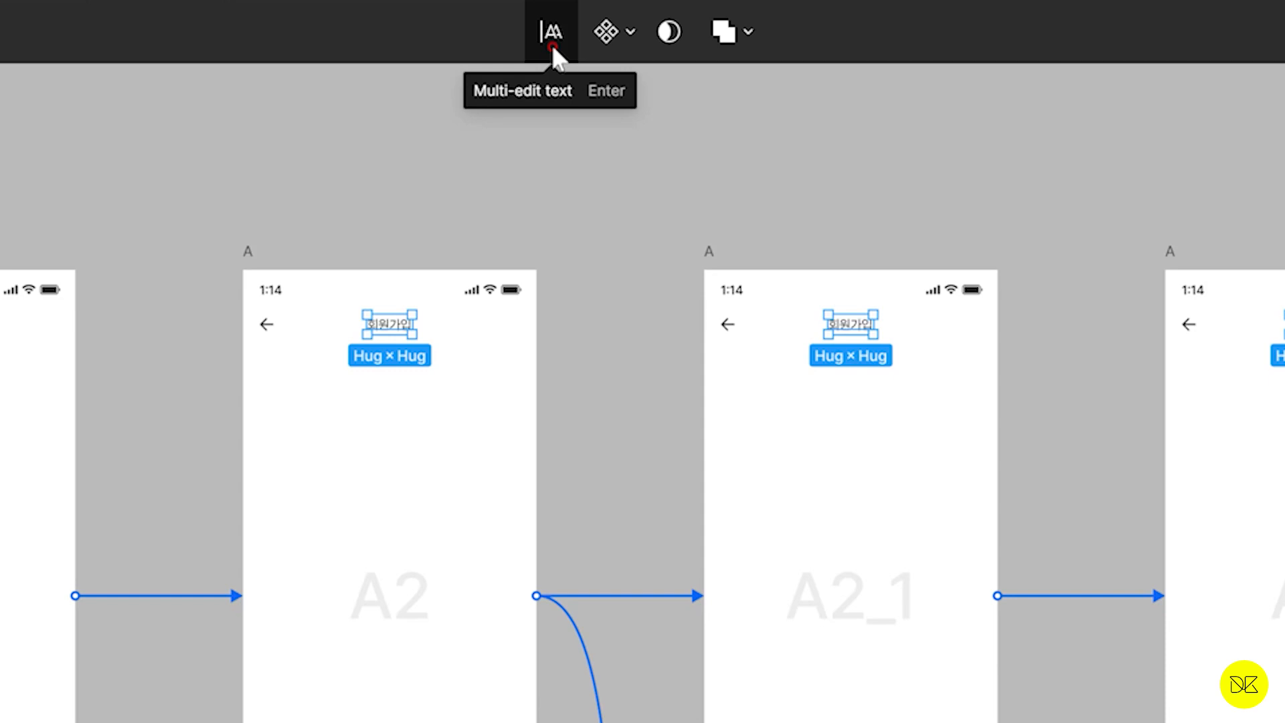
Multi-edit the selected titles to read "로그인"
left_click(552, 47)
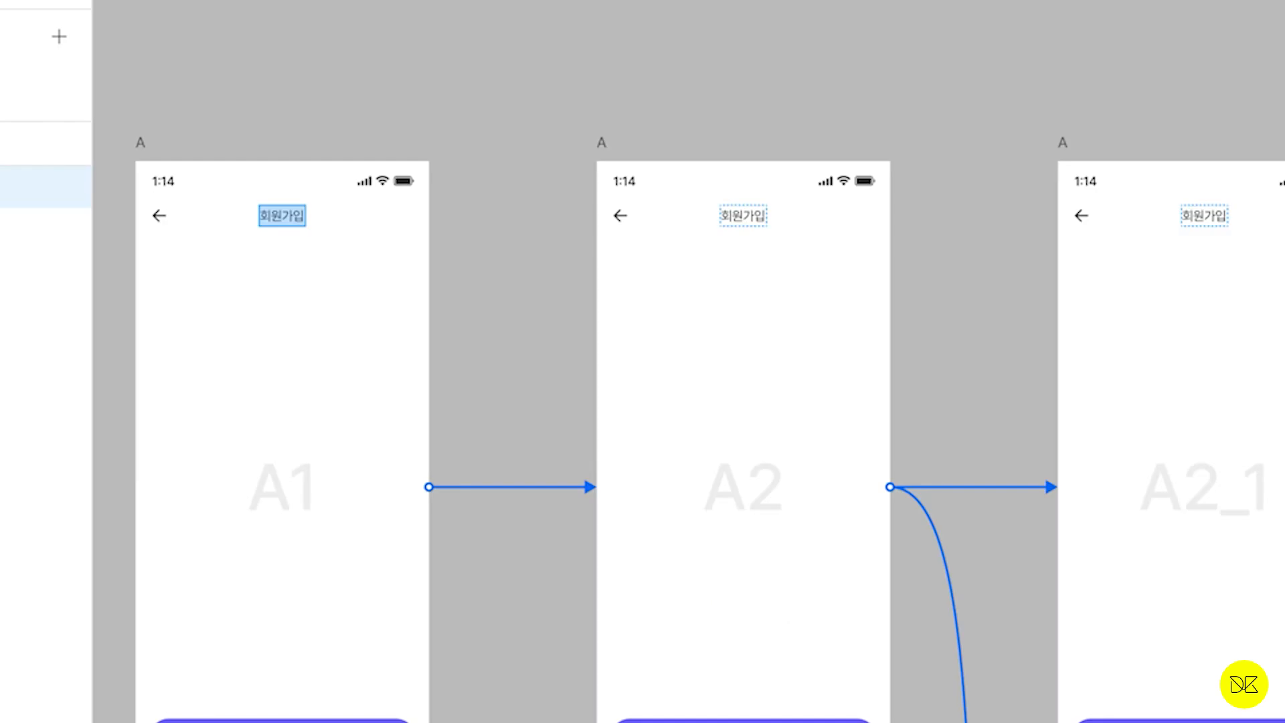
key("BackSpace")
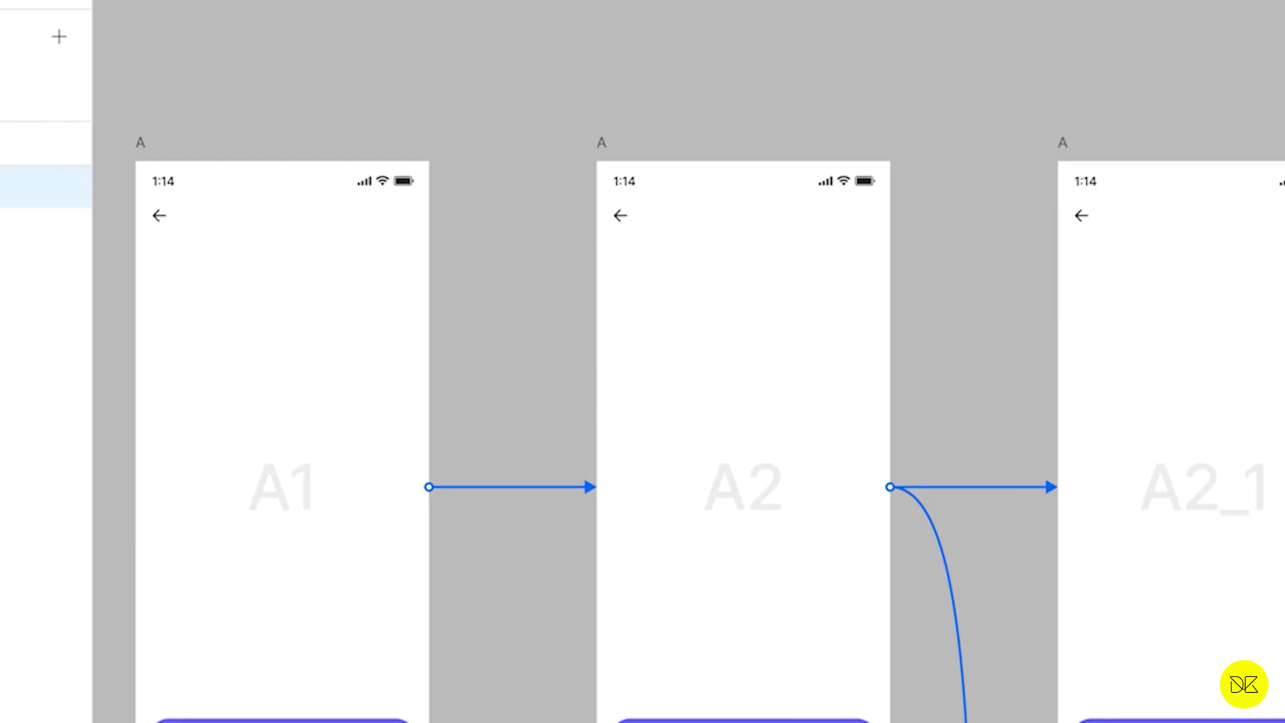
type("로그이")
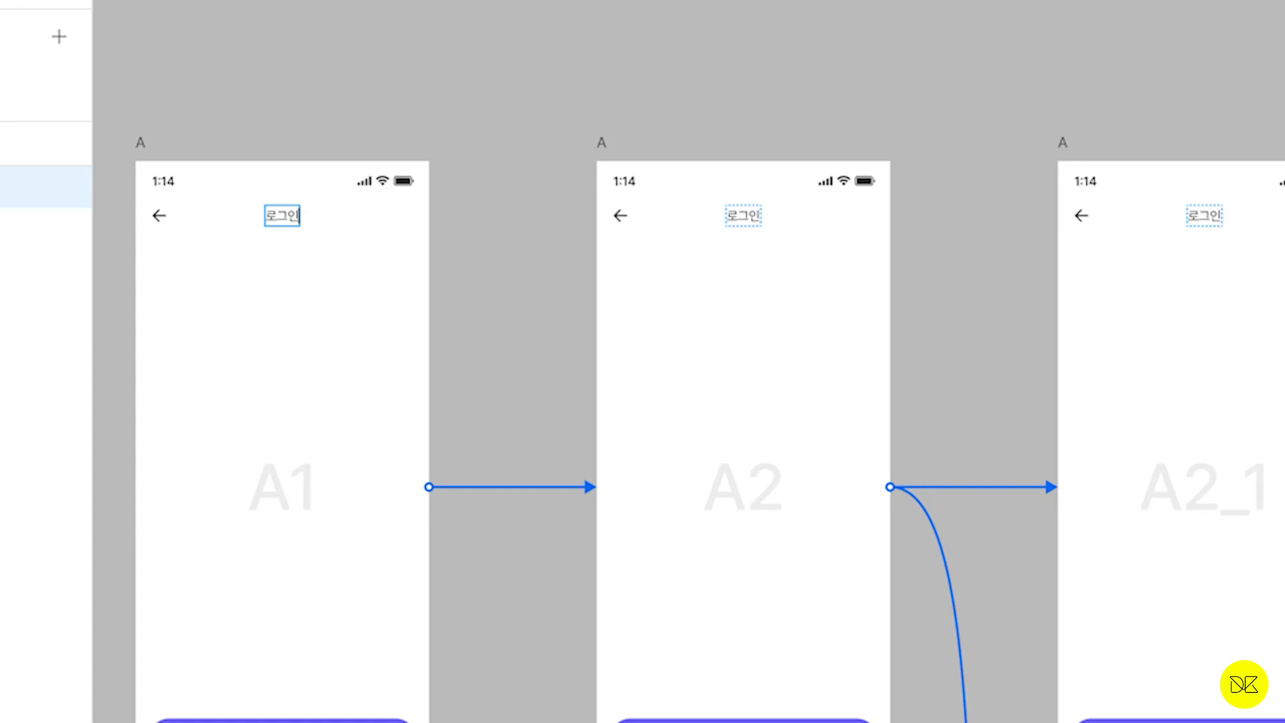
Examine the titles across all screens of the A flow, from A1 to A4_2
scroll(1247, 263, "down", 5)
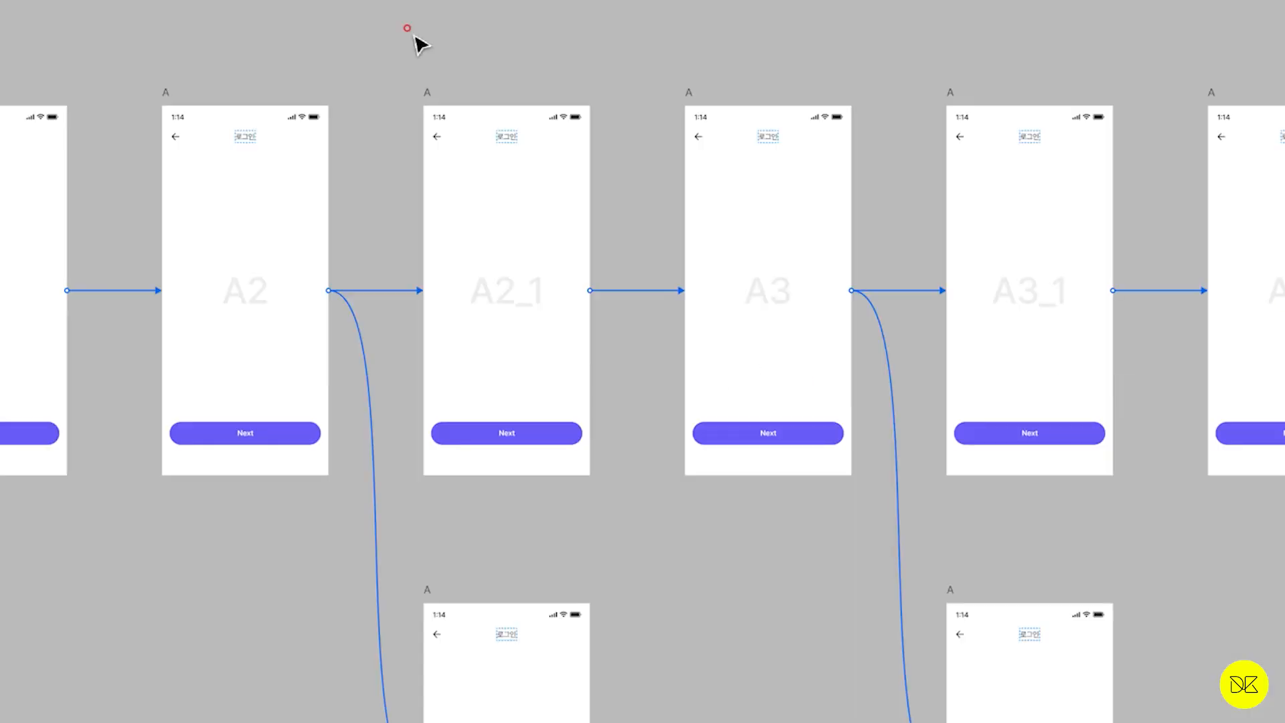
scroll(415, 43, "down", 5)
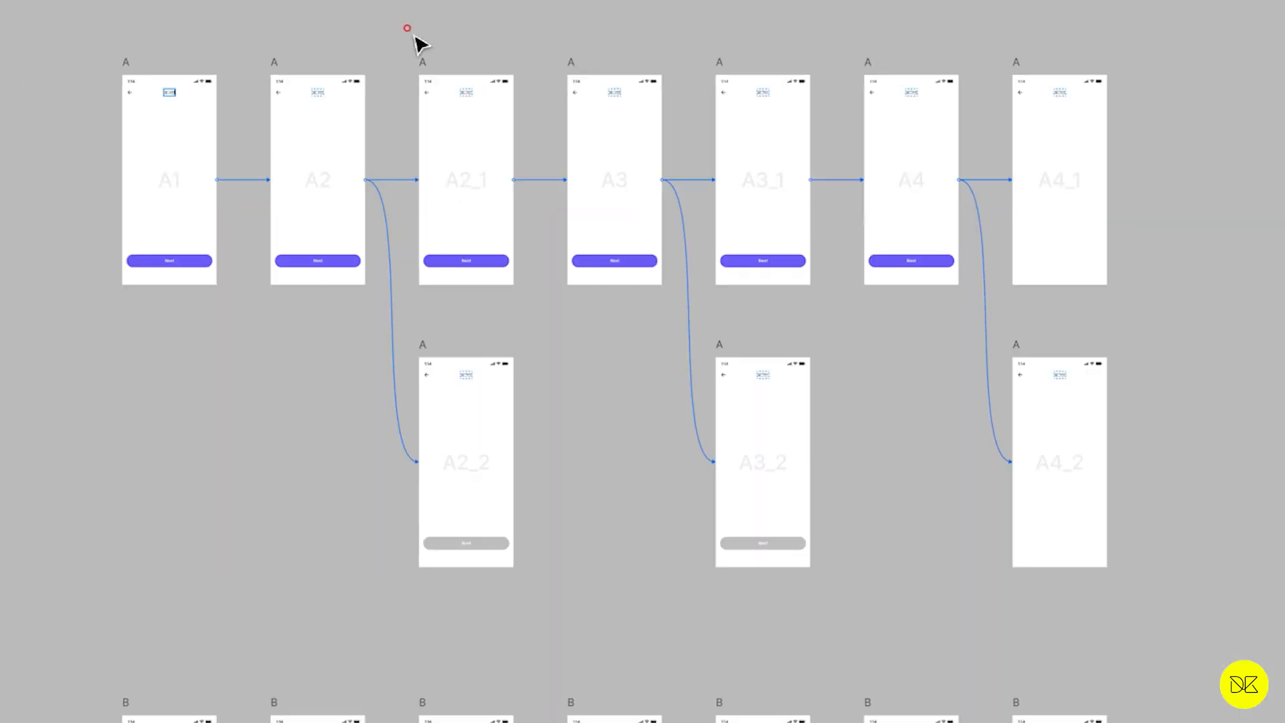
scroll(417, 38, "up", 1)
scroll(434, 45, "down", 1)
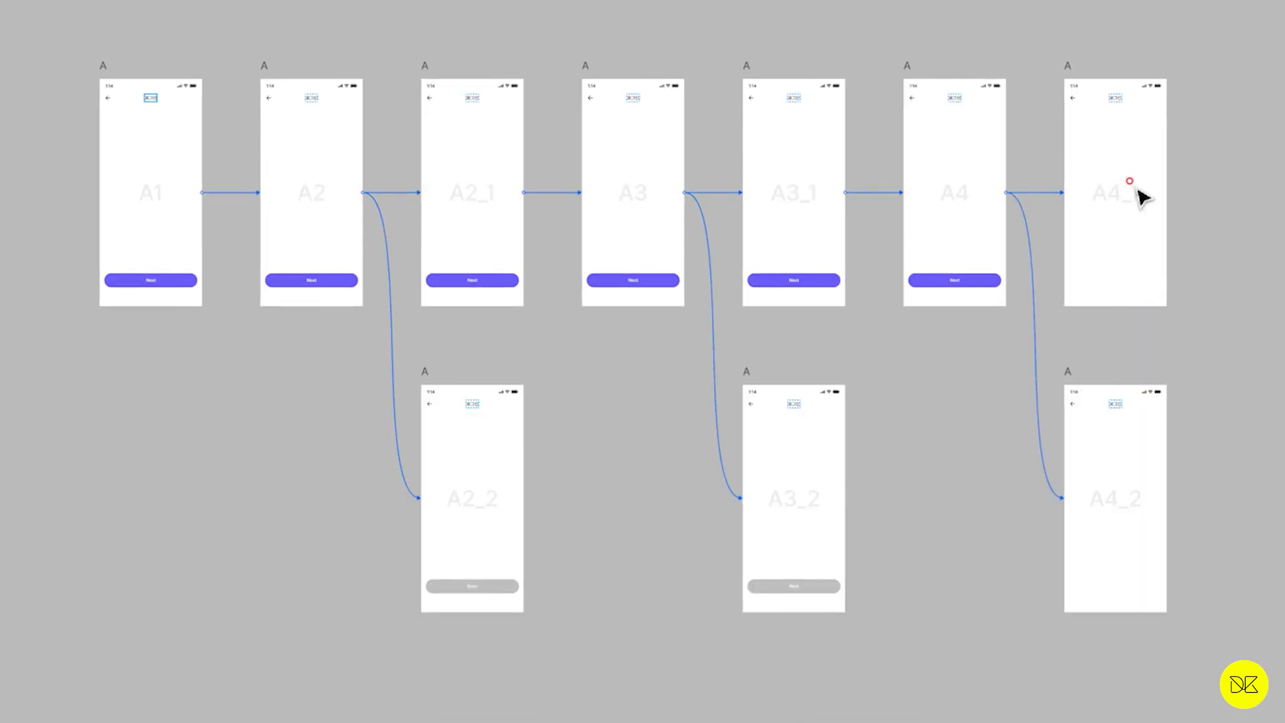
scroll(767, 340, "up", 5)
scroll(714, 301, "right", 6)
scroll(714, 301, "up", 5)
left_click_drag(860, 425, 636, 172)
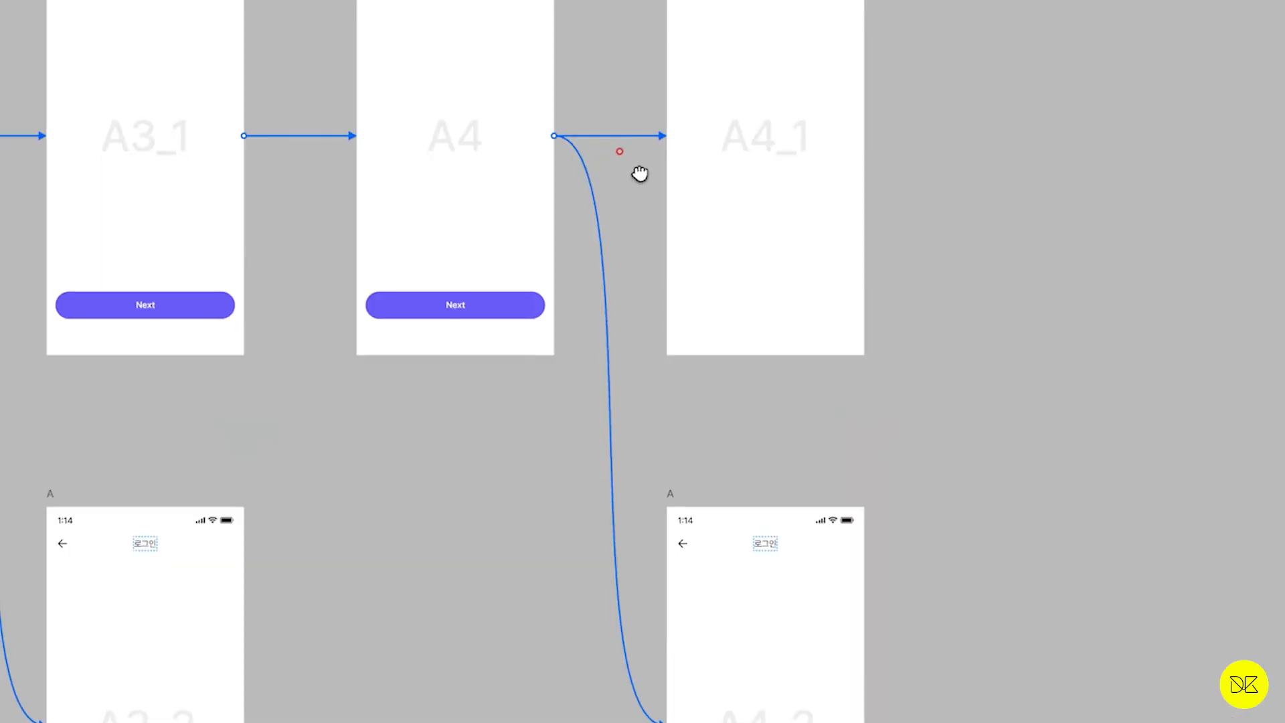
scroll(505, 261, "up", 1)
scroll(505, 261, "left", 1)
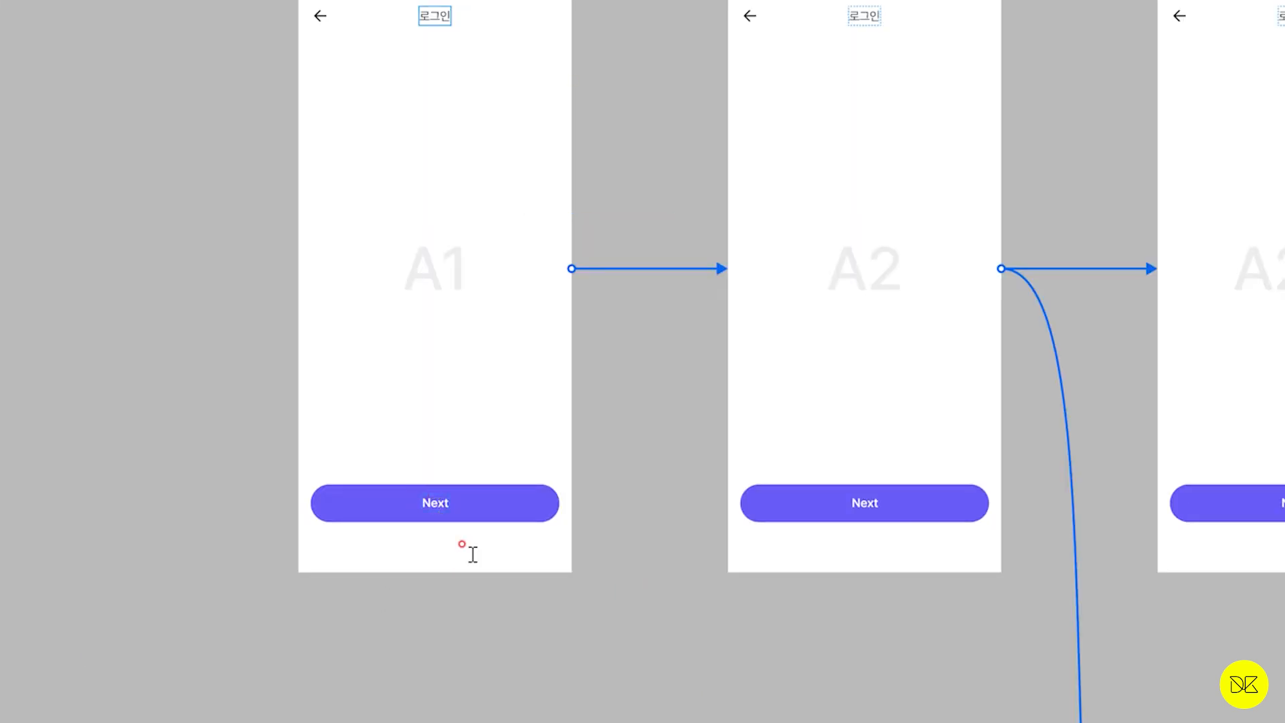
Select the "Next" button label on screen A1 together with its matching layers
scroll(605, 657, "up", 3)
left_click(442, 507)
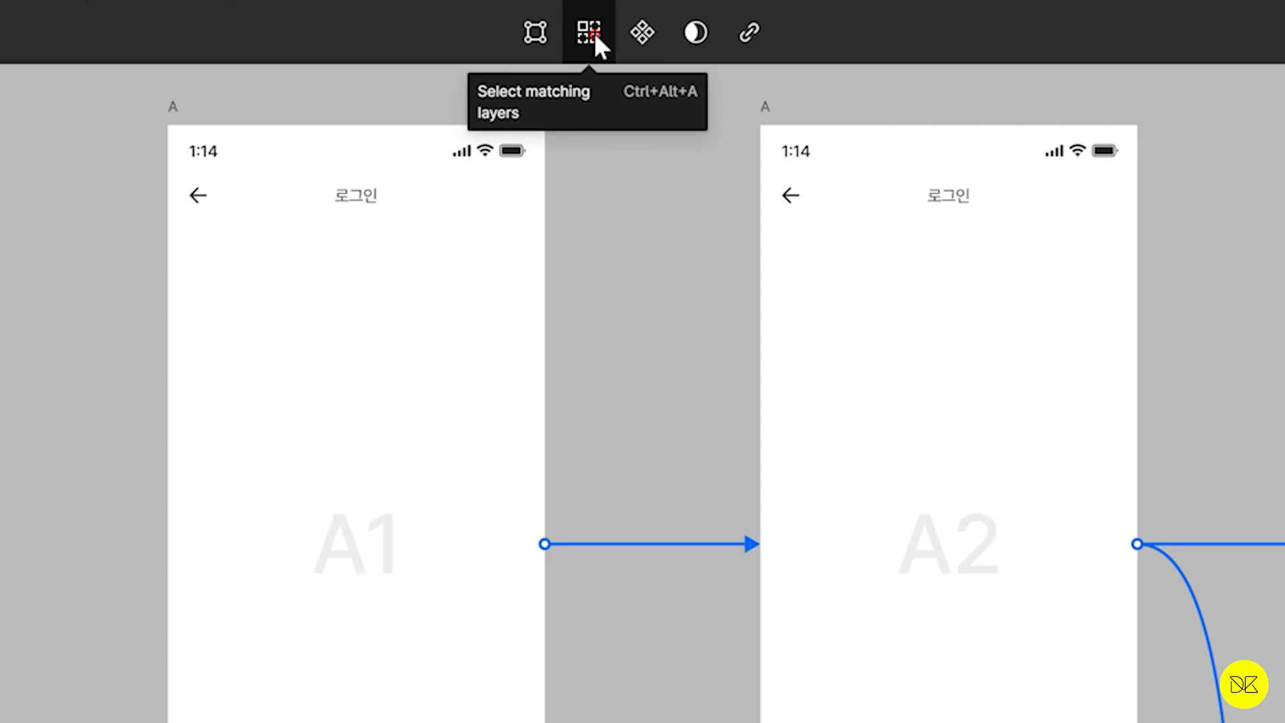
left_click(589, 32)
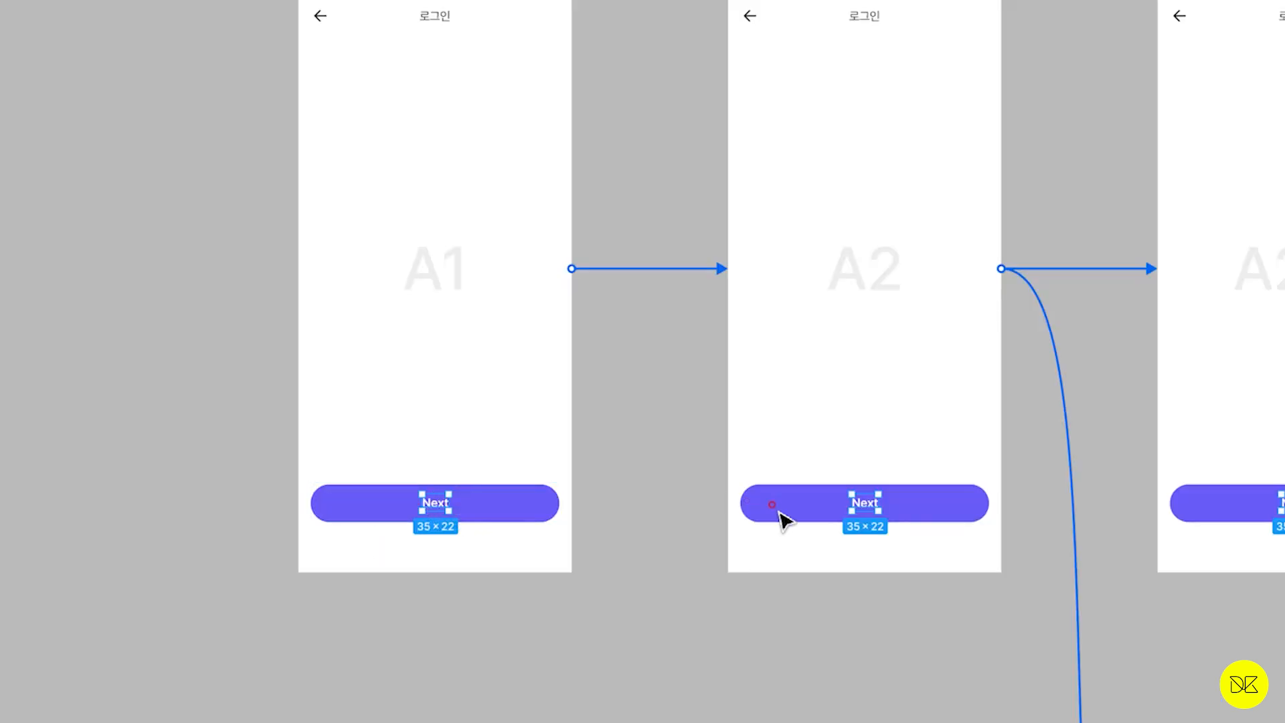
Check which button labels are selected across the A flow's screens
scroll(769, 534, "down", 4)
left_click_drag(940, 635, 505, 384)
scroll(550, 386, "down", 4)
left_click_drag(686, 389, 563, 311)
scroll(563, 311, "down", 2)
left_click_drag(746, 315, 827, 316)
scroll(820, 315, "up", 1)
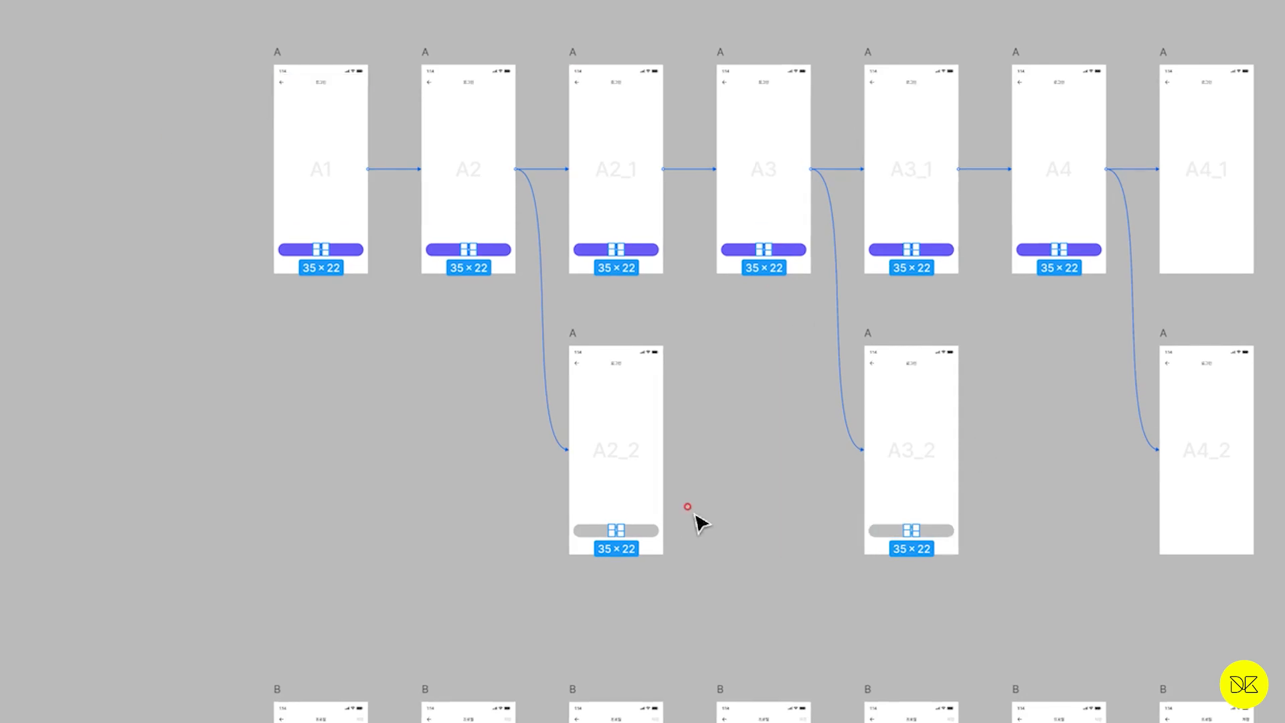
scroll(310, 197, "up", 5)
left_click_drag(643, 310, 316, 281)
scroll(315, 281, "down", 1)
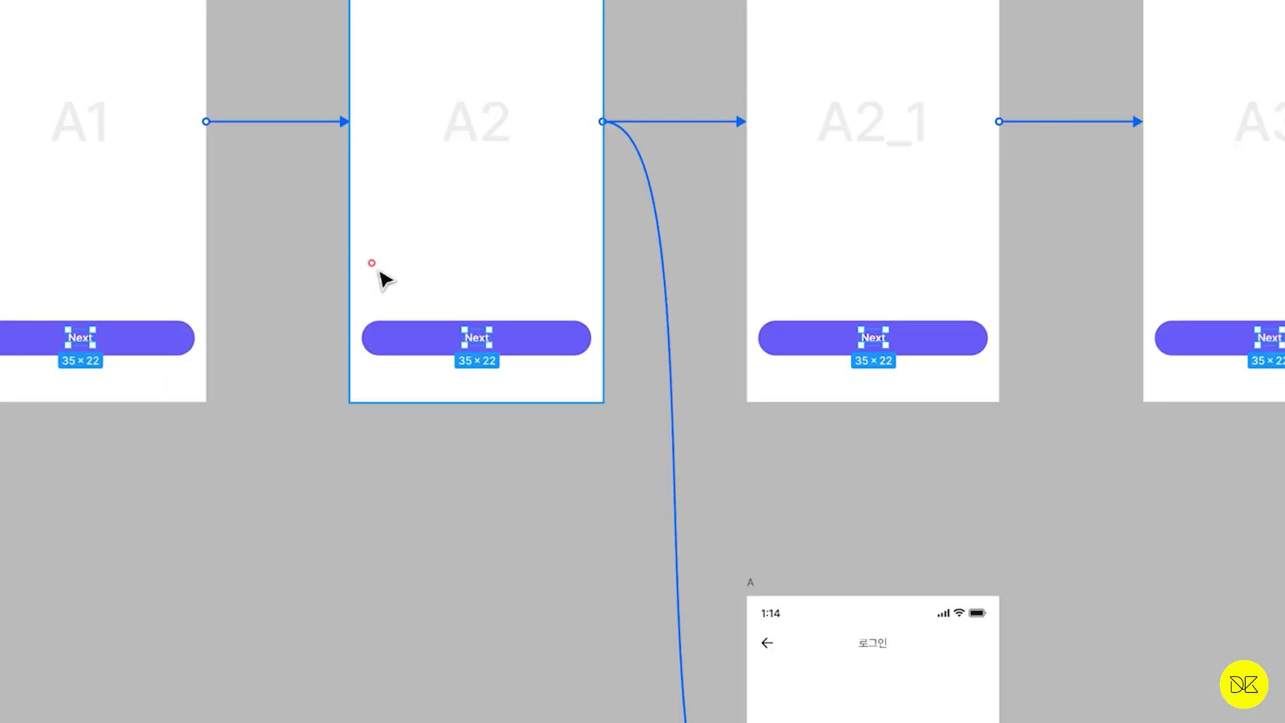
Multi-edit the selected button labels to read "다음" and finish the text editing
left_click(579, 22)
key("BackSpace")
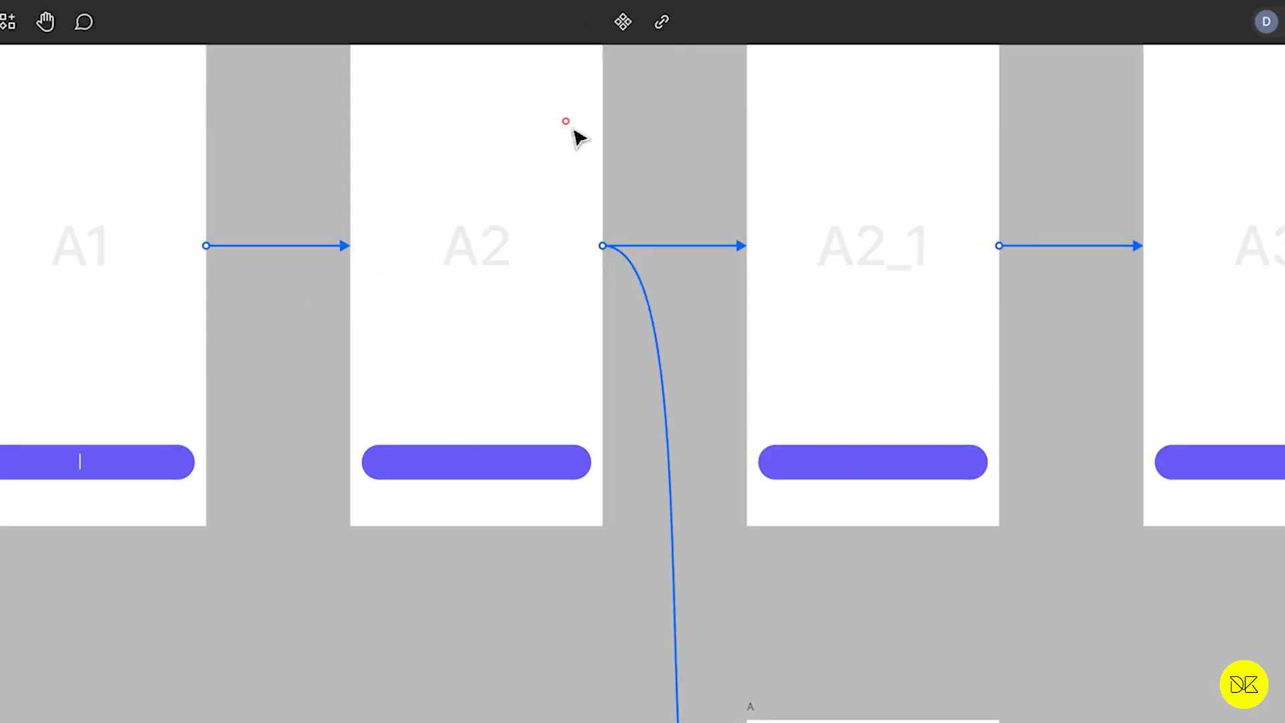
type("다음")
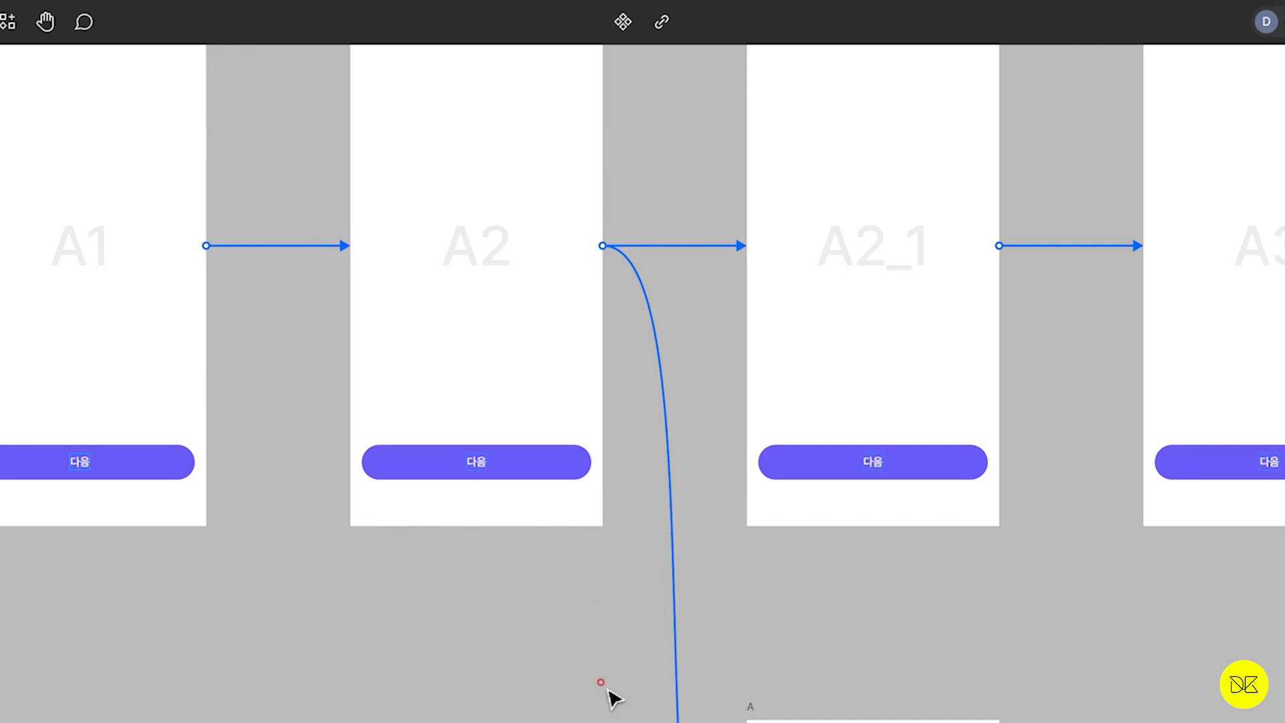
key("Escape")
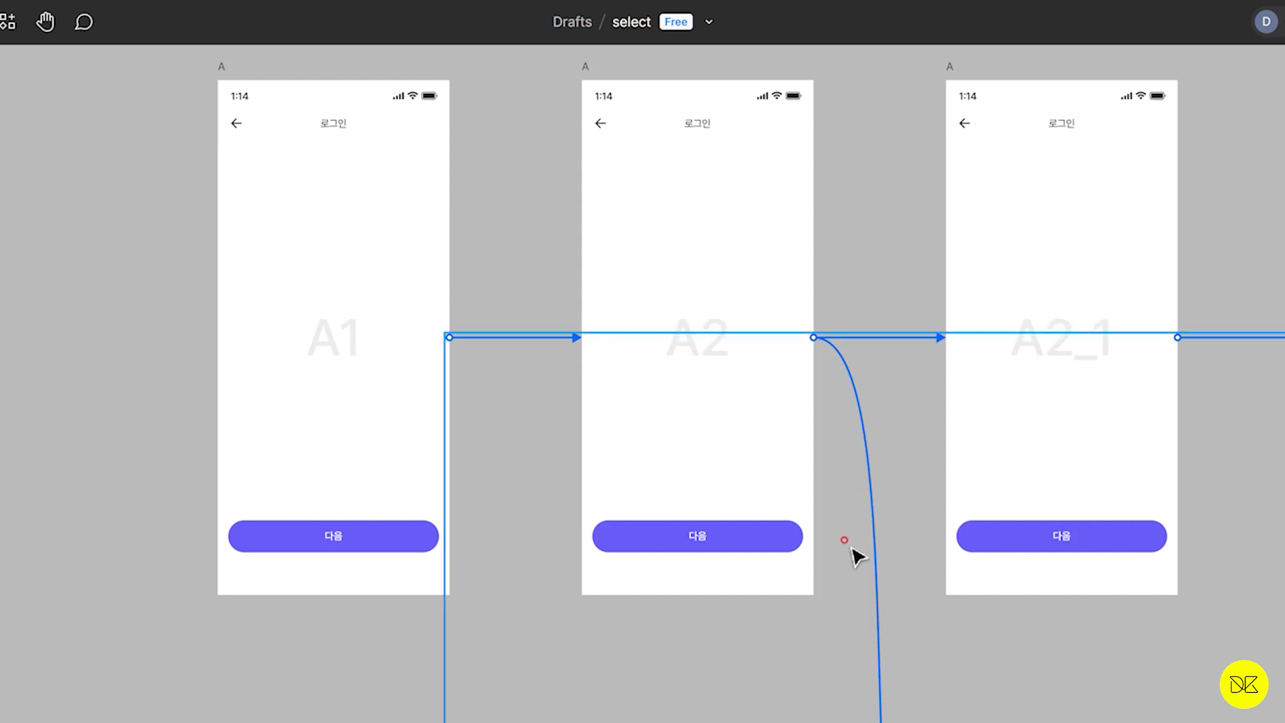
Select the 다음 button frame on screen A2 together with its matching layers across the A screens
scroll(301, 495, "down", 2)
scroll(301, 495, "right", 1)
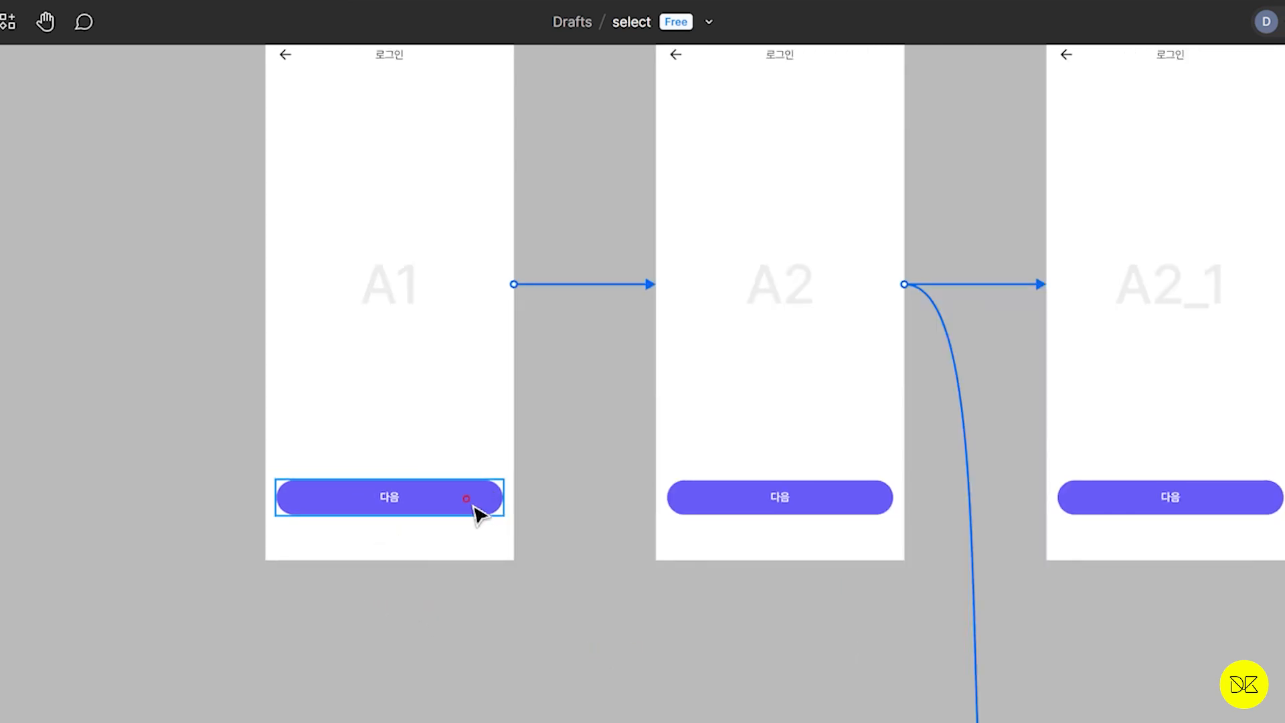
scroll(470, 501, "down", 5)
scroll(639, 478, "down", 4)
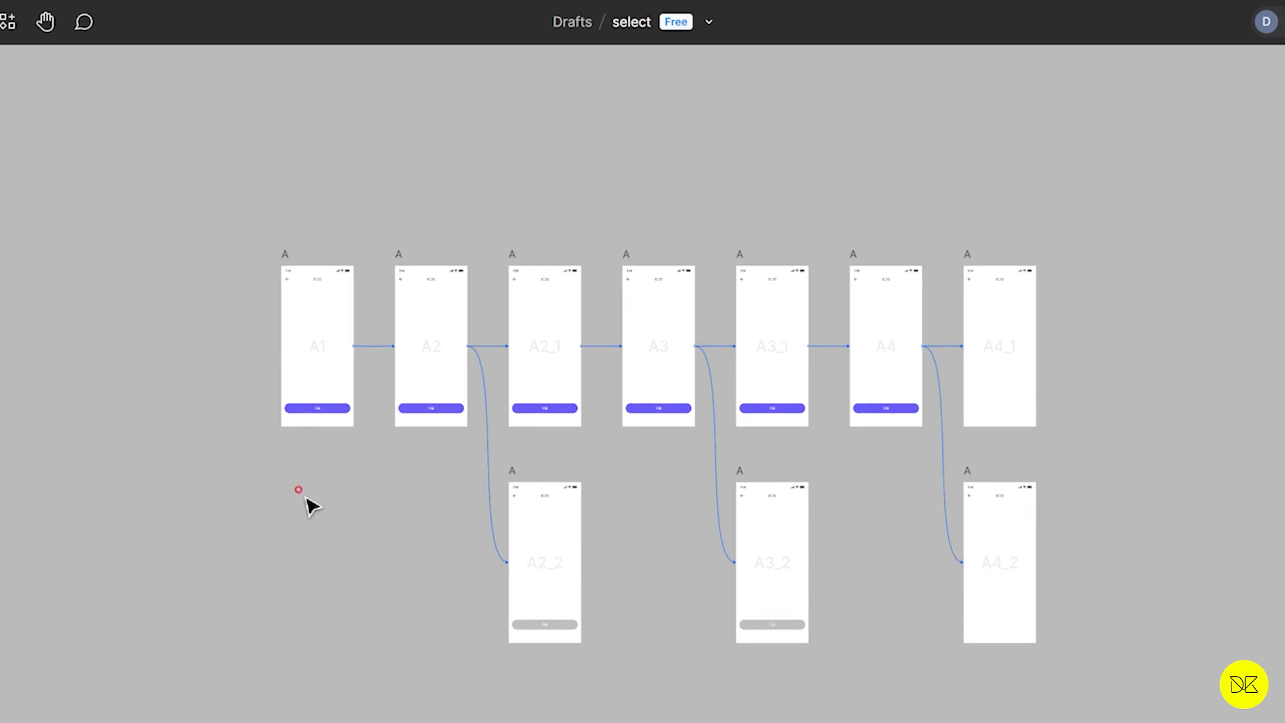
scroll(536, 476, "up", 5)
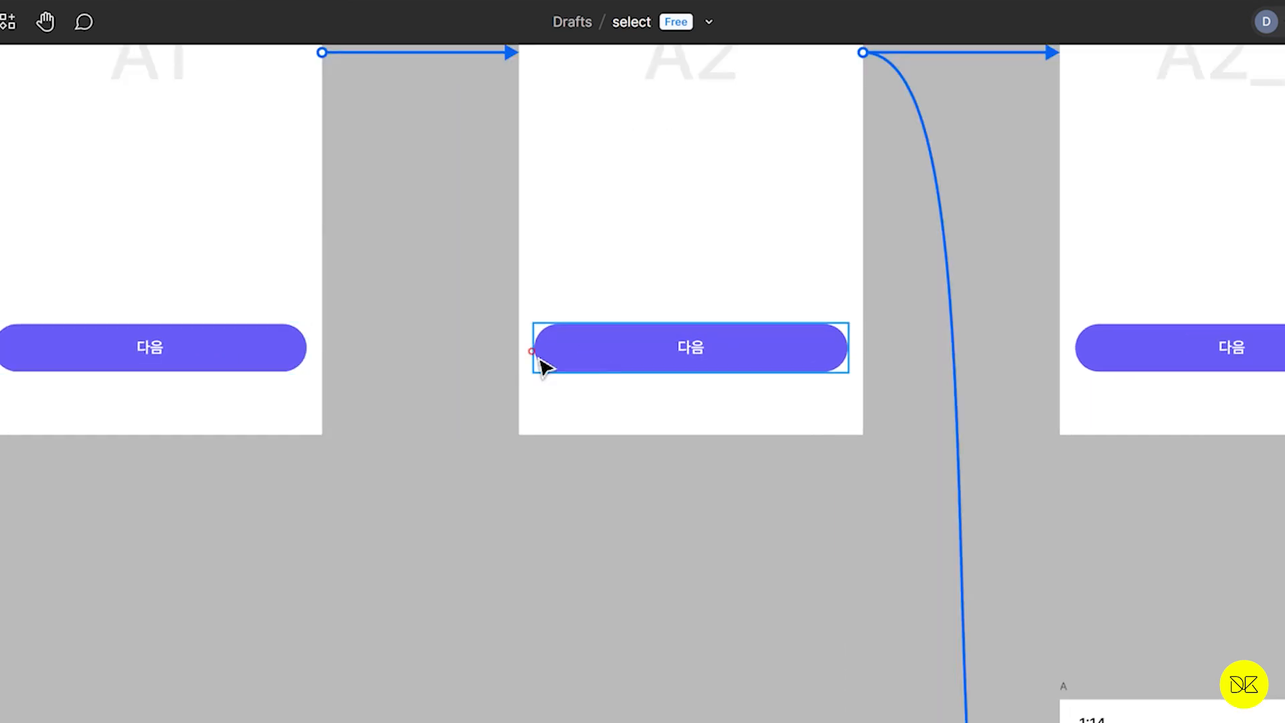
left_click(592, 349)
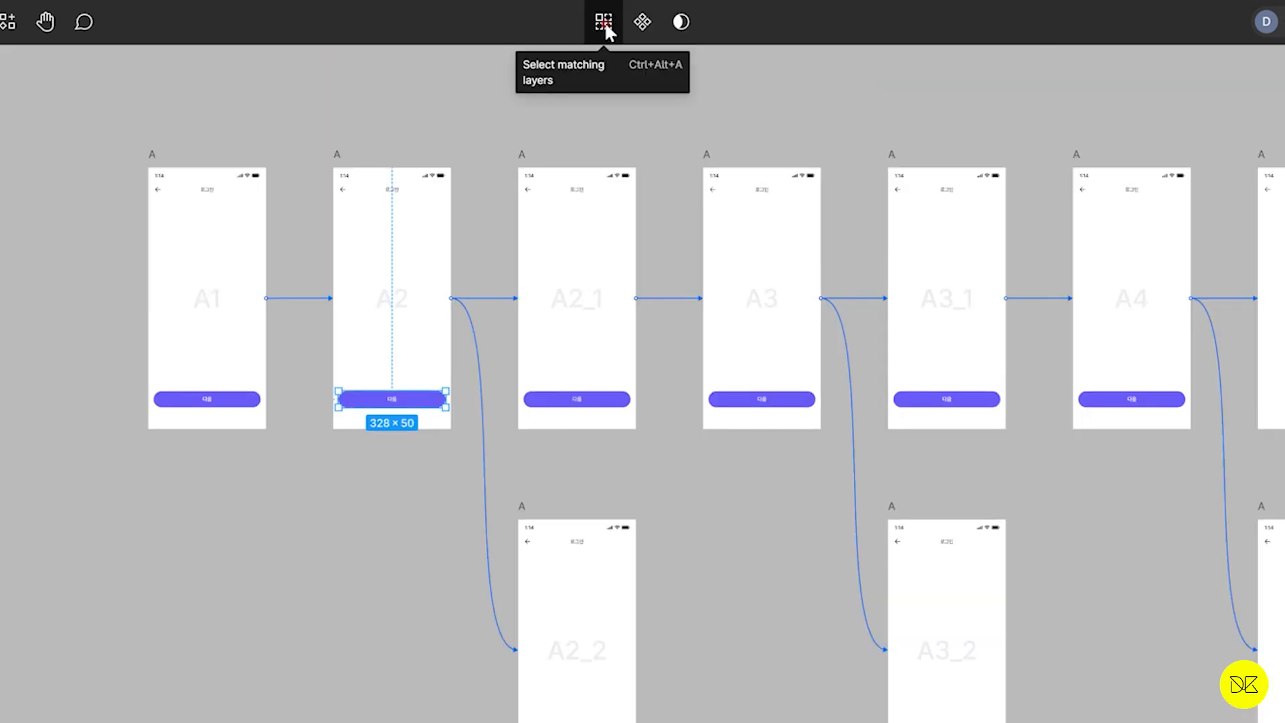
left_click(604, 21)
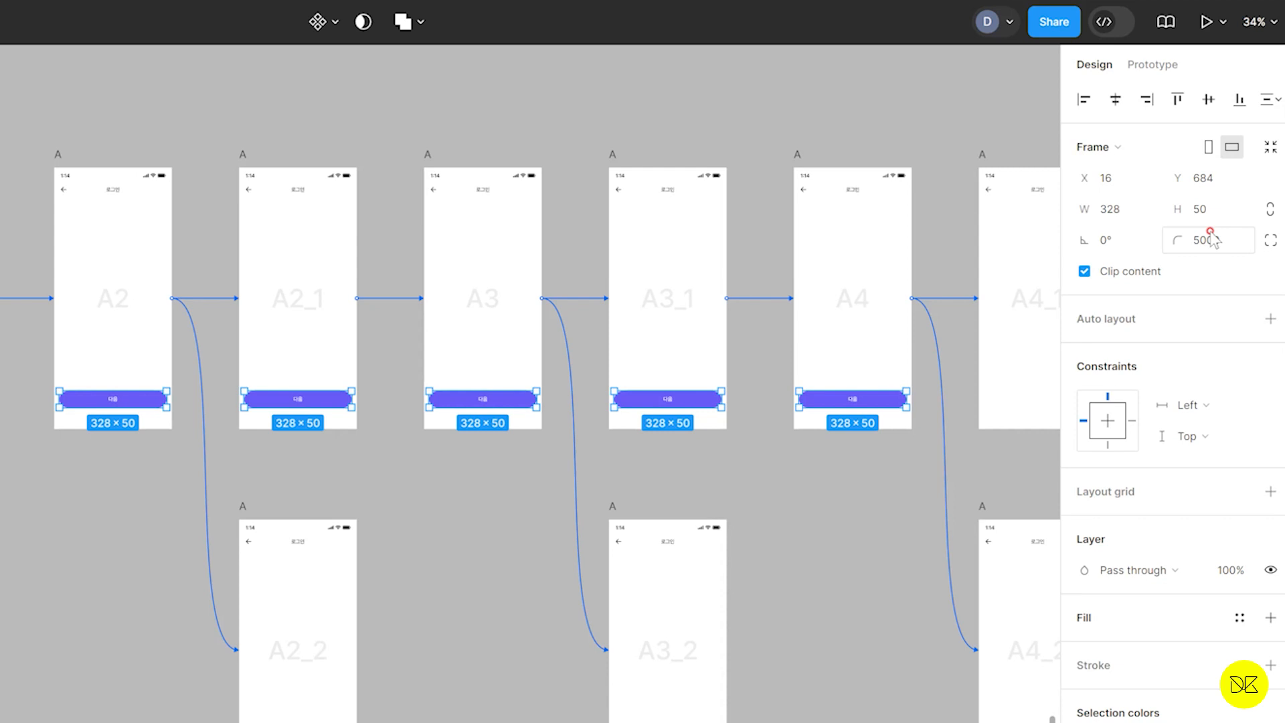
Set the corner radius of all the selected button frames to 8 and inspect their corners
left_click(1205, 239)
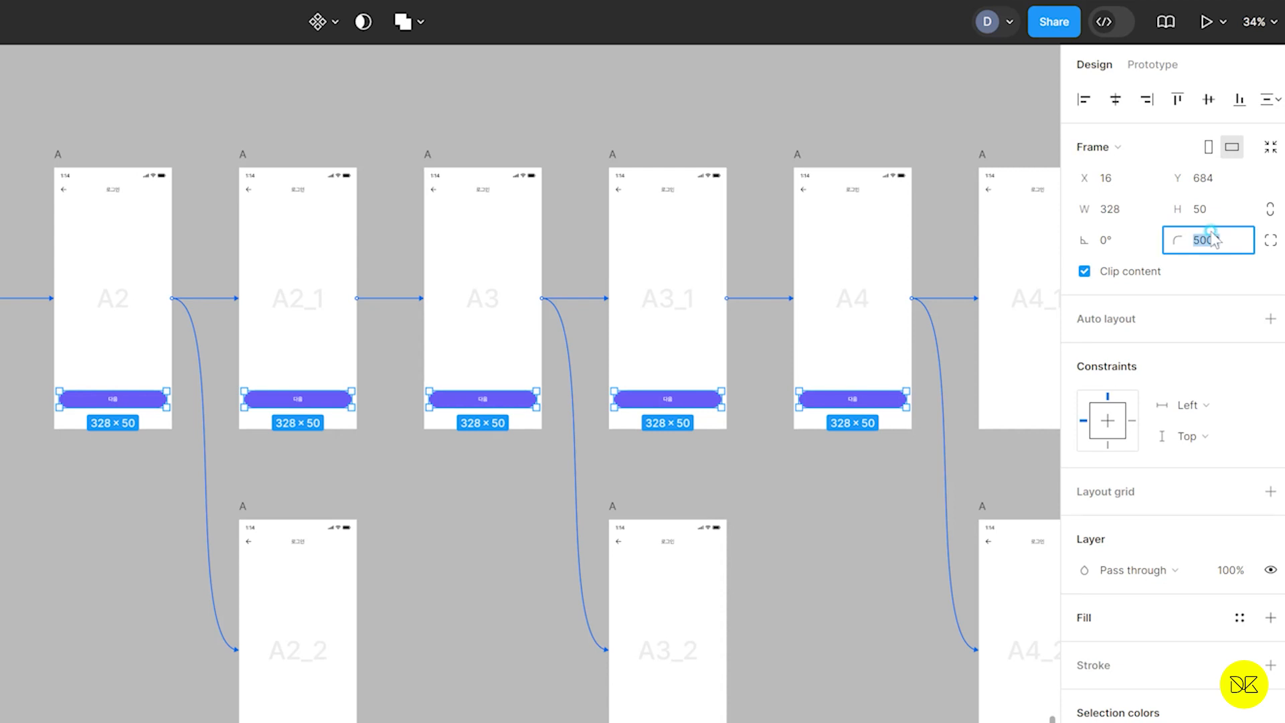
type("8")
key("Return")
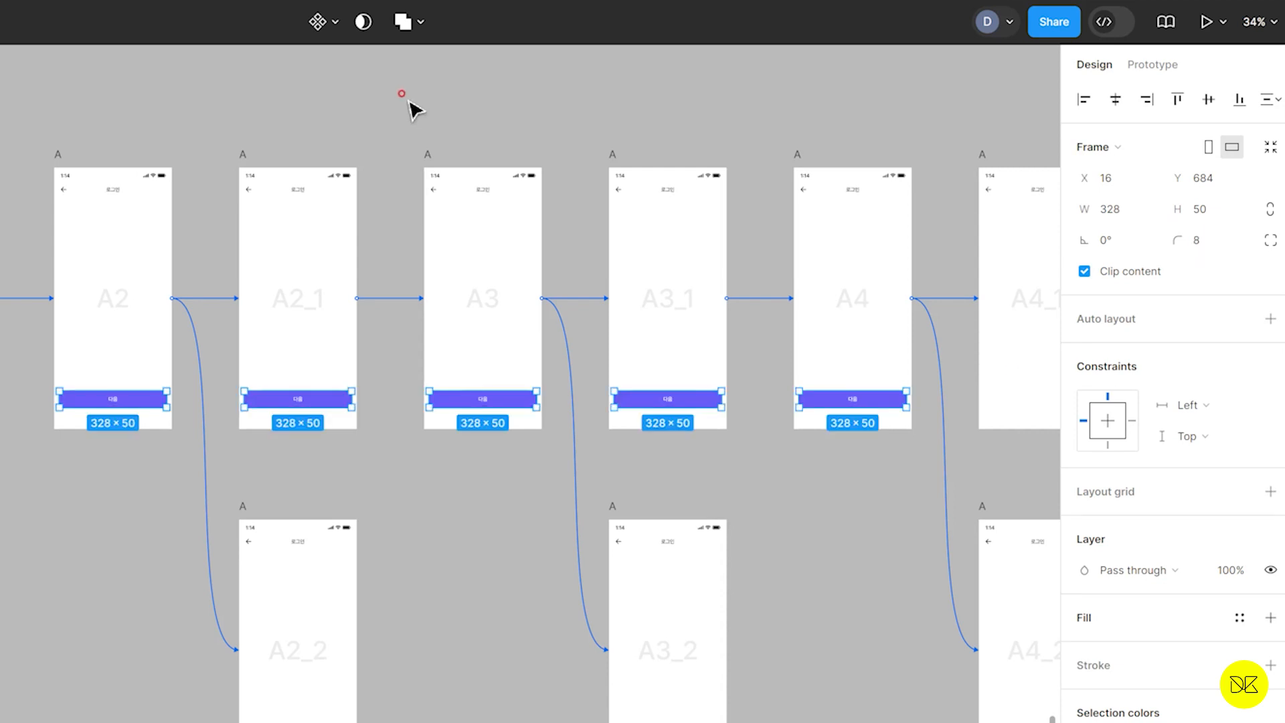
scroll(521, 340, "up", 4)
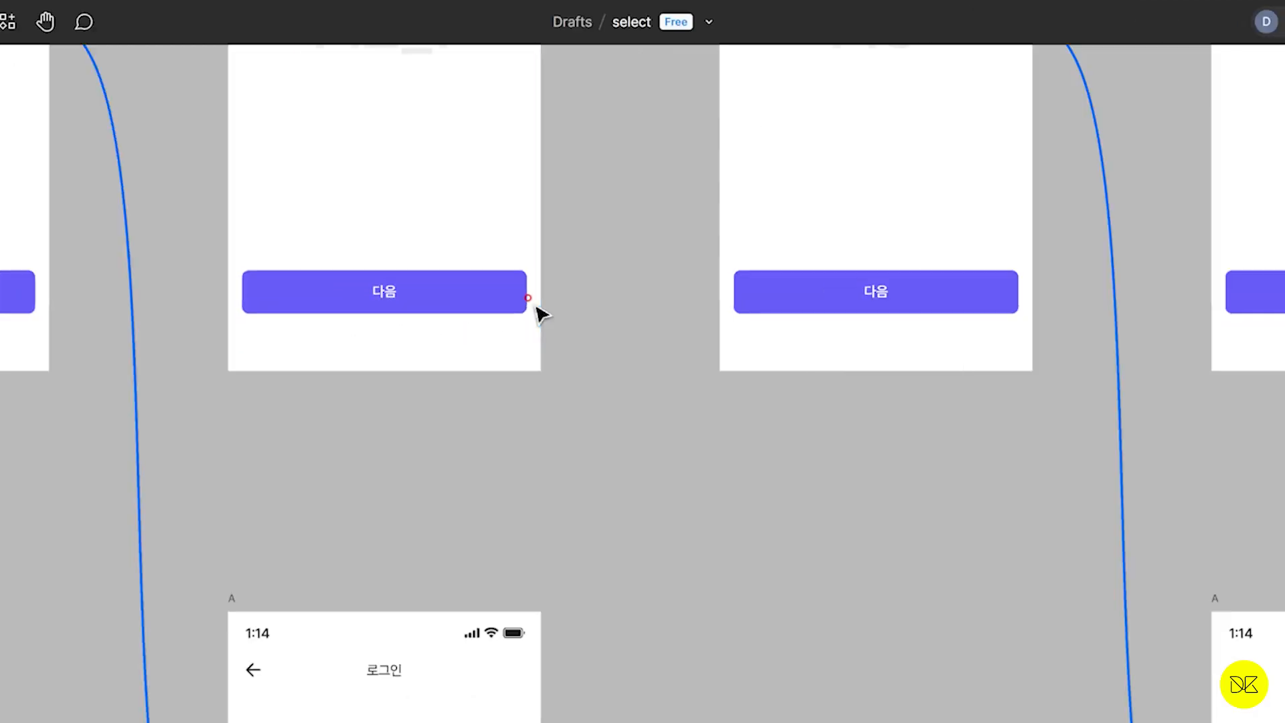
scroll(447, 271, "down", 1)
scroll(450, 275, "up", 2)
scroll(452, 276, "down", 4)
scroll(761, 300, "down", 2)
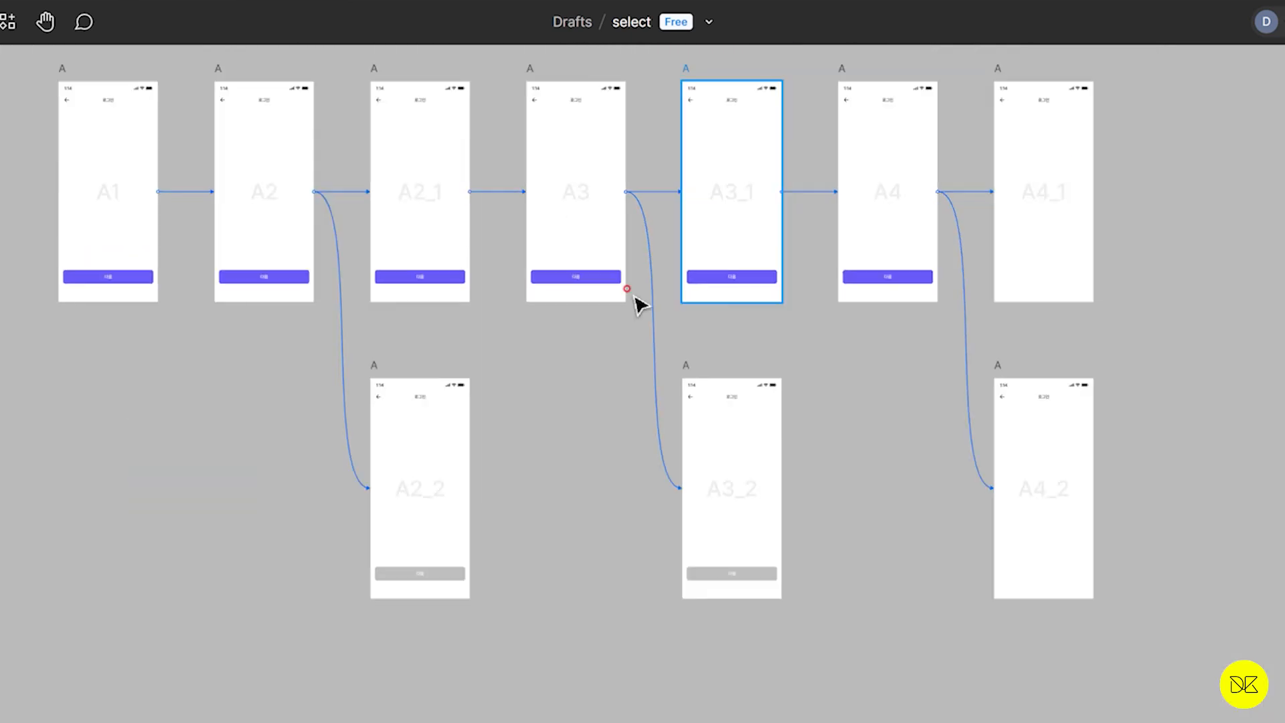
Select the 프로필 title on screen B1 together with its matching layers across the B screens
left_click_drag(530, 341, 677, 423)
left_click_drag(720, 375, 780, 231)
scroll(473, 462, "up", 2)
left_click_drag(352, 693, 455, 209)
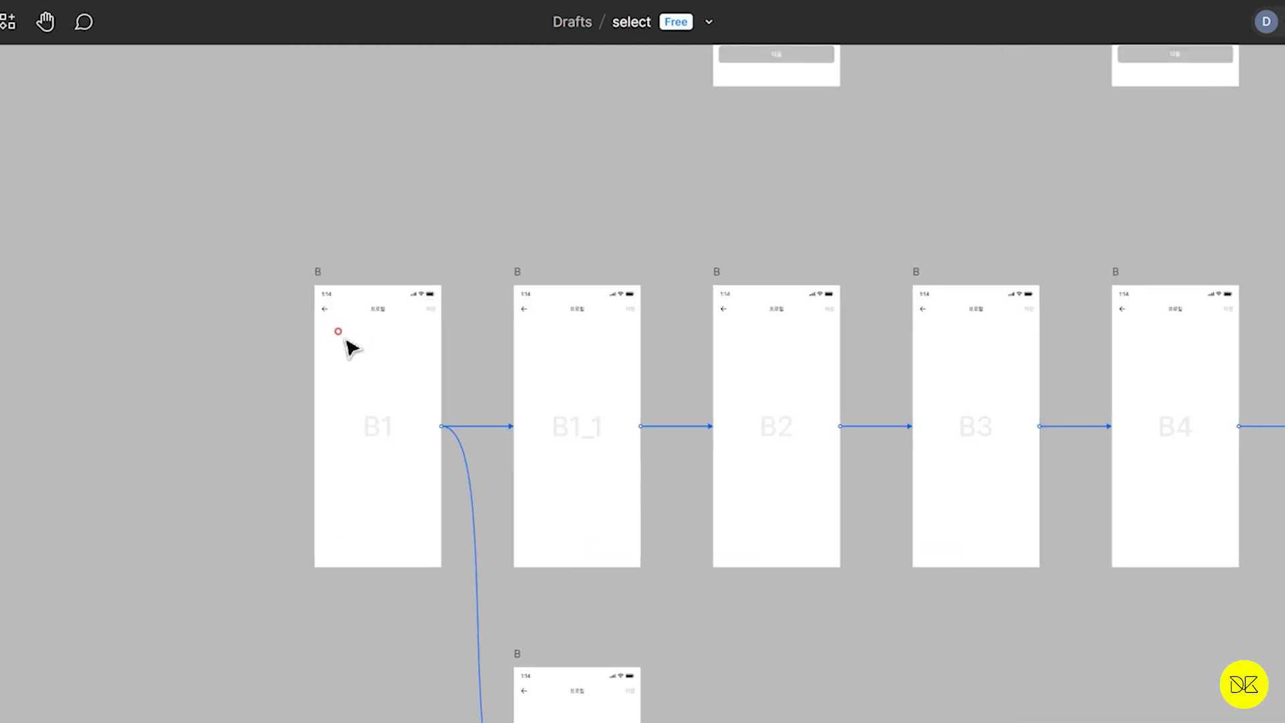
scroll(345, 338, "up", 4)
left_click_drag(480, 326, 384, 252)
scroll(382, 251, "up", 4)
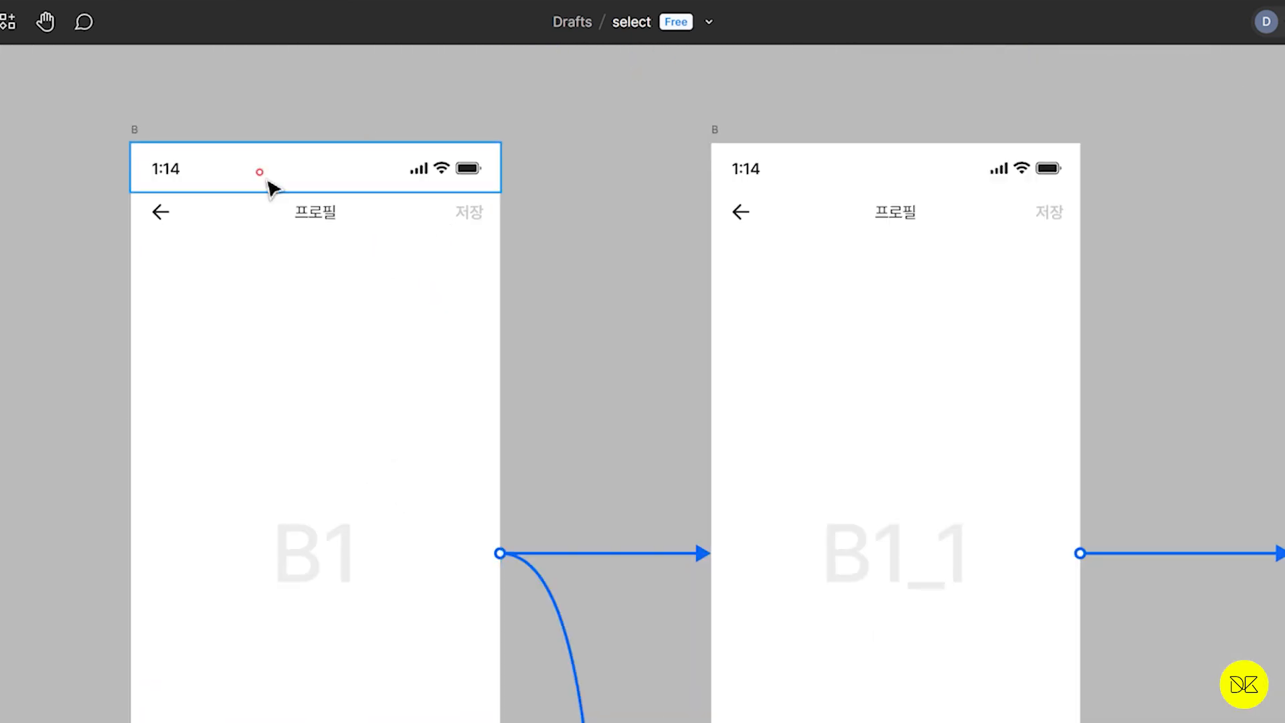
left_click(330, 214)
scroll(579, 291, "down", 3)
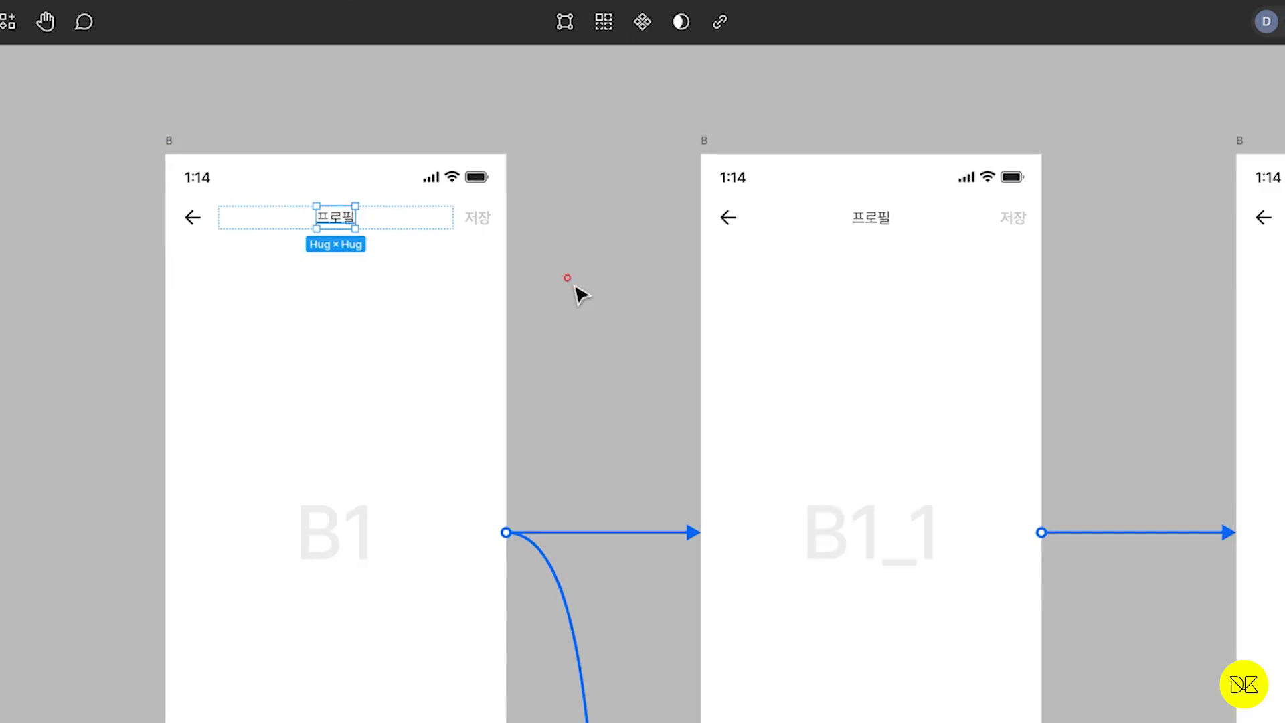
left_click(604, 23)
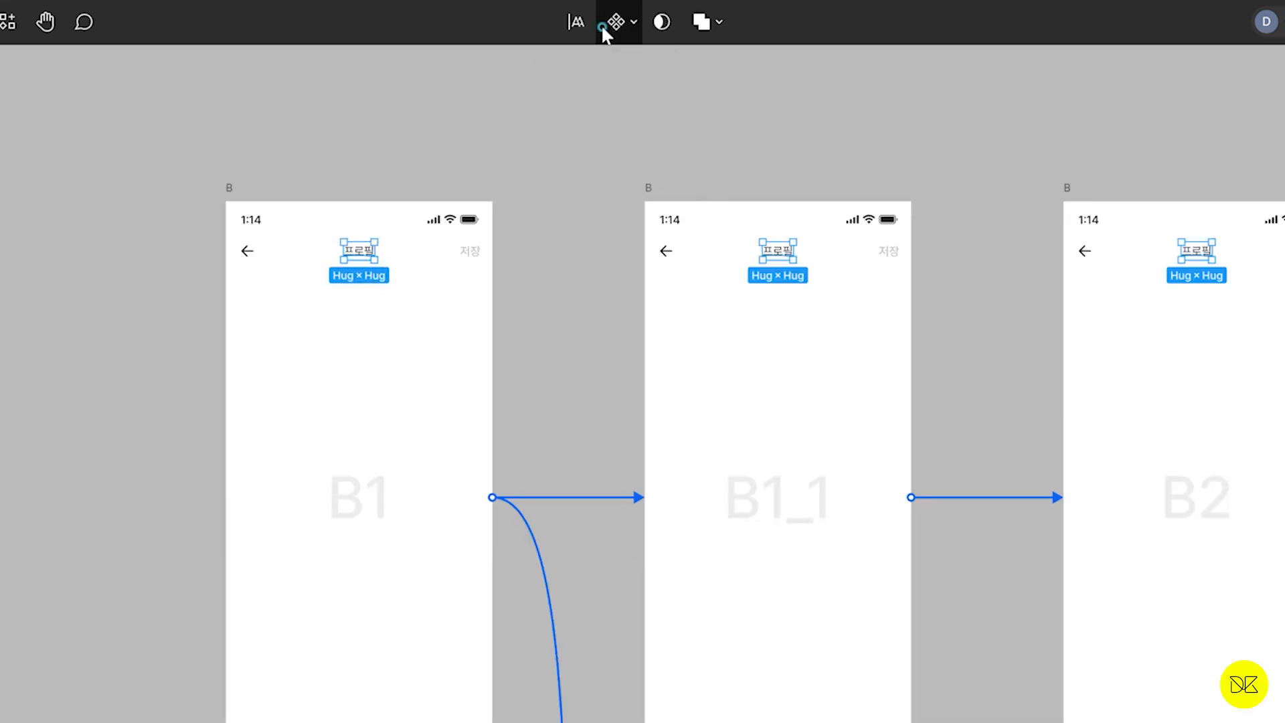
Multi-edit the selected titles to read "프로필 수정" and review them across the B flow
scroll(487, 213, "down", 3)
left_click(579, 32)
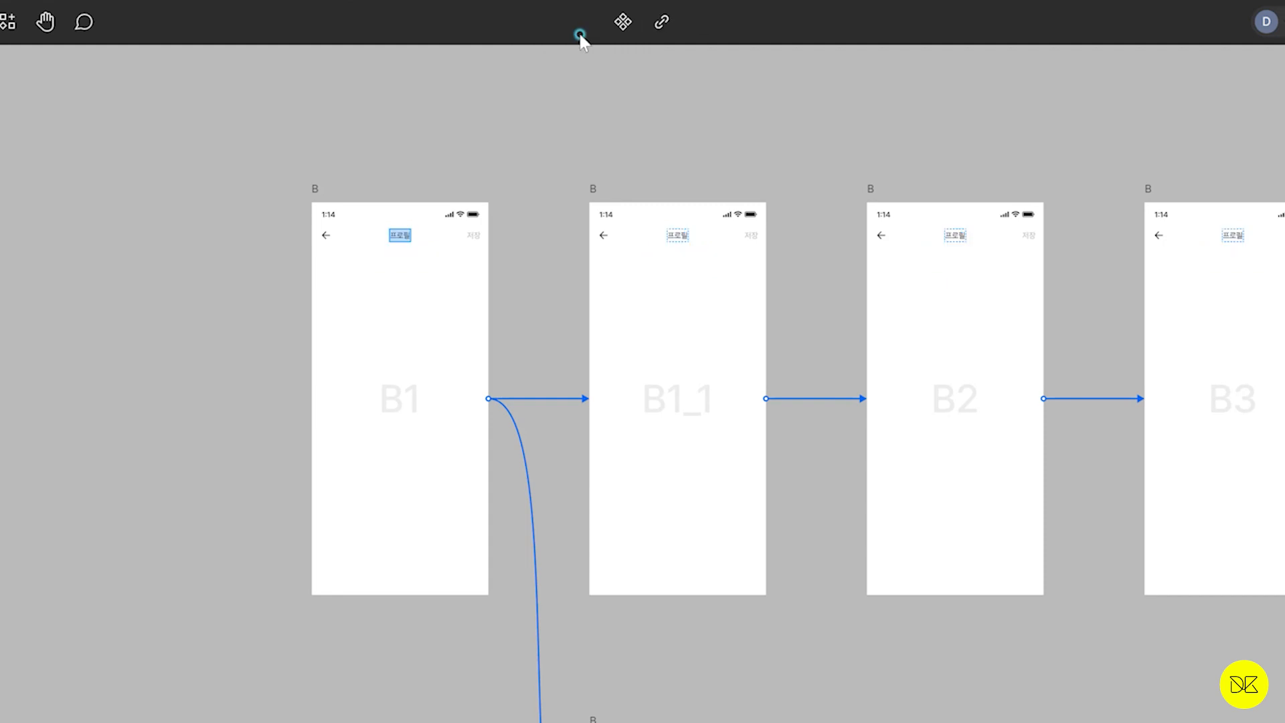
type("수정")
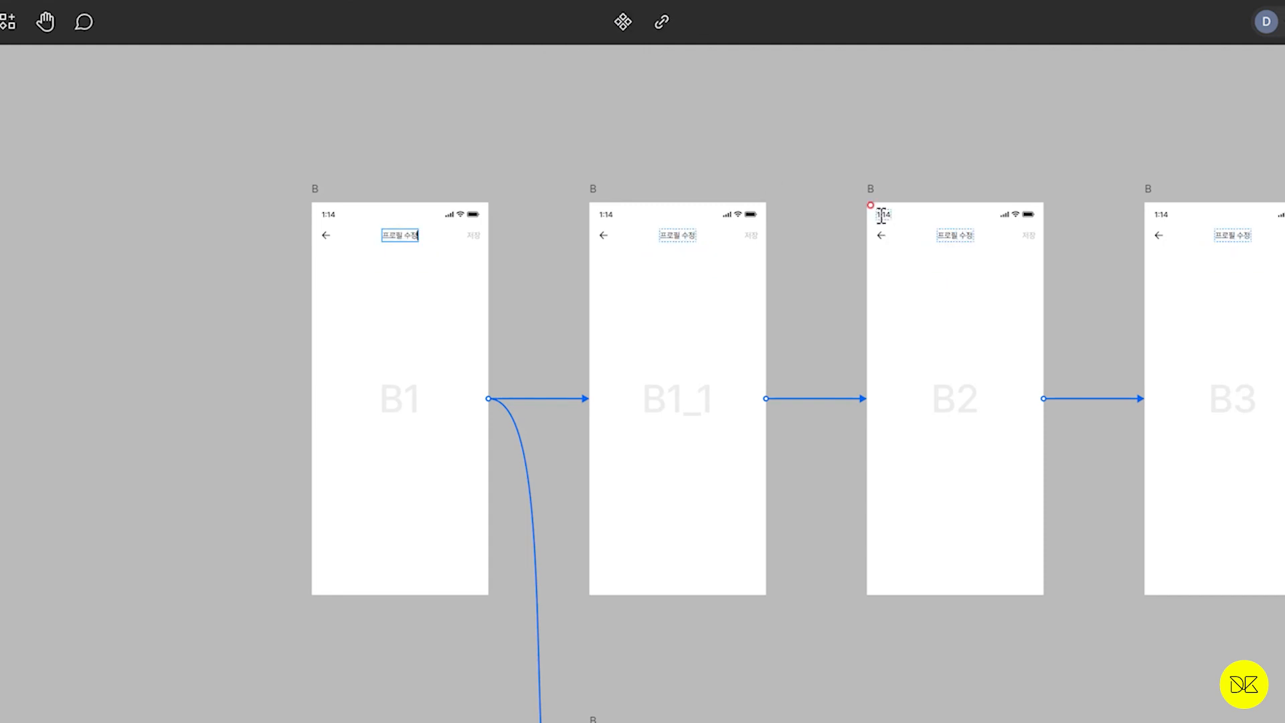
left_click(914, 124)
left_click(925, 125)
scroll(679, 214, "down", 5)
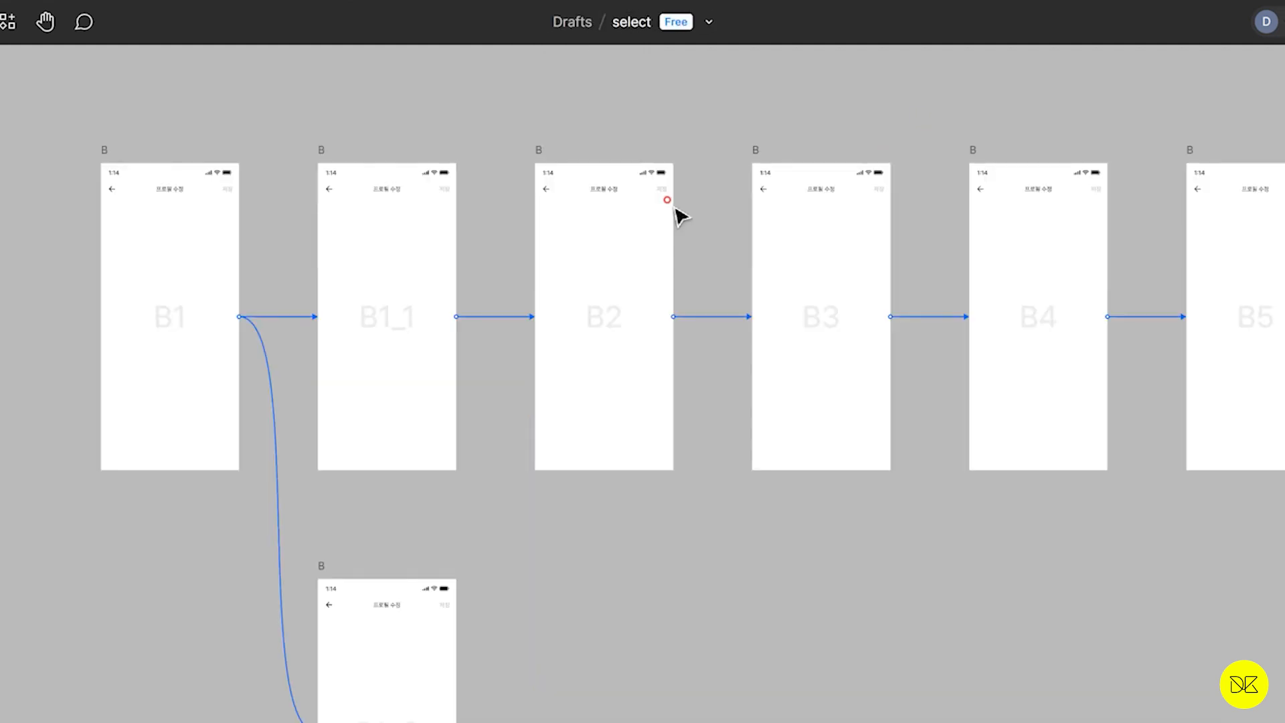
scroll(790, 529, "down", 3)
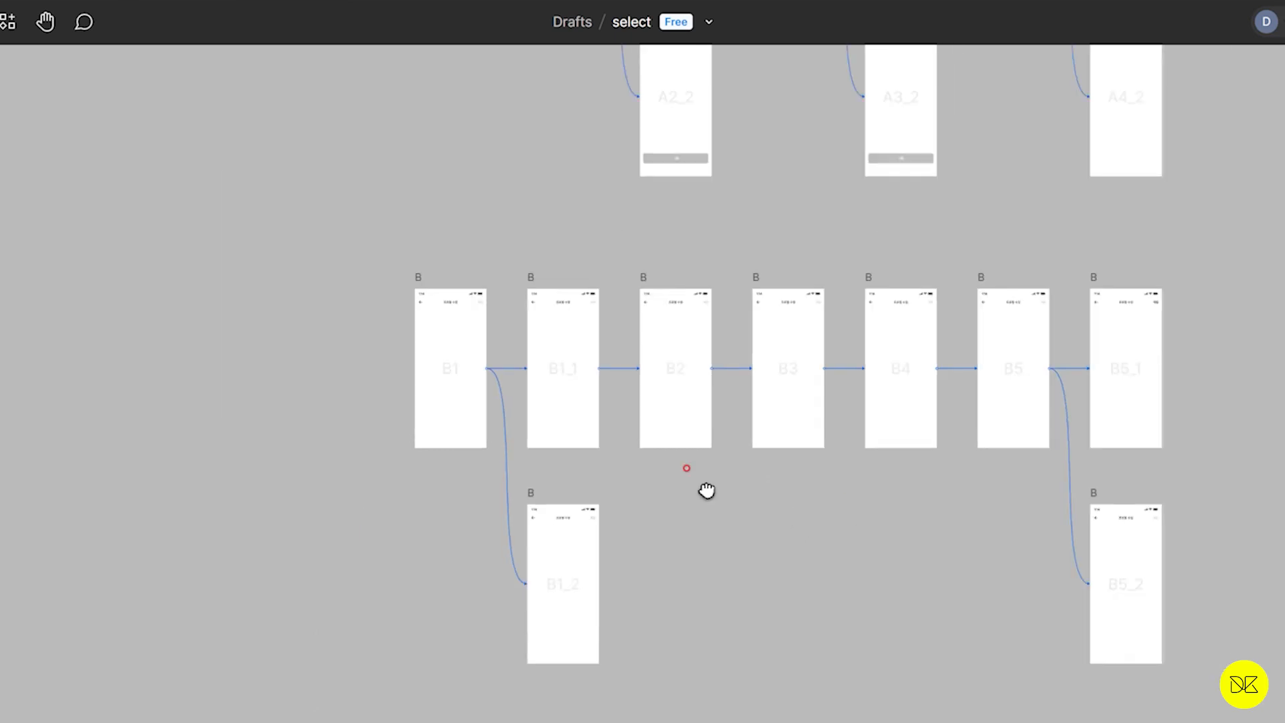
scroll(688, 496, "up", 4)
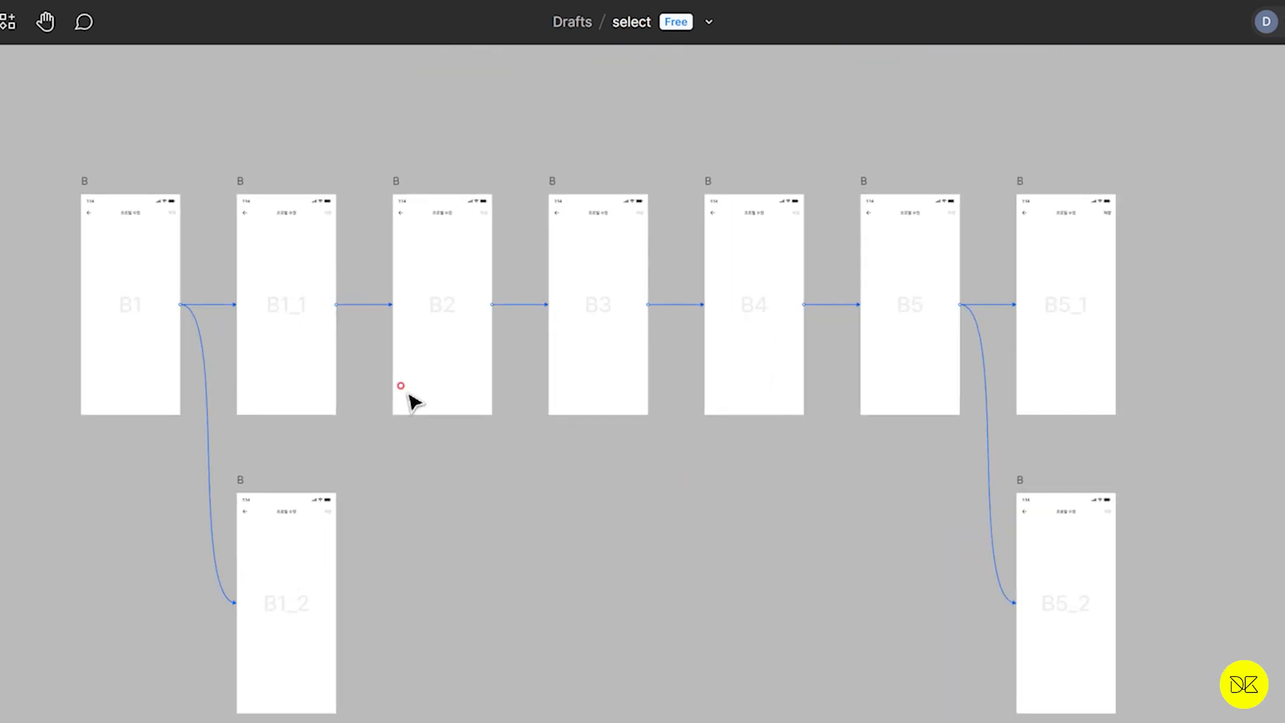
scroll(700, 562, "down", 3)
scroll(700, 563, "up", 4)
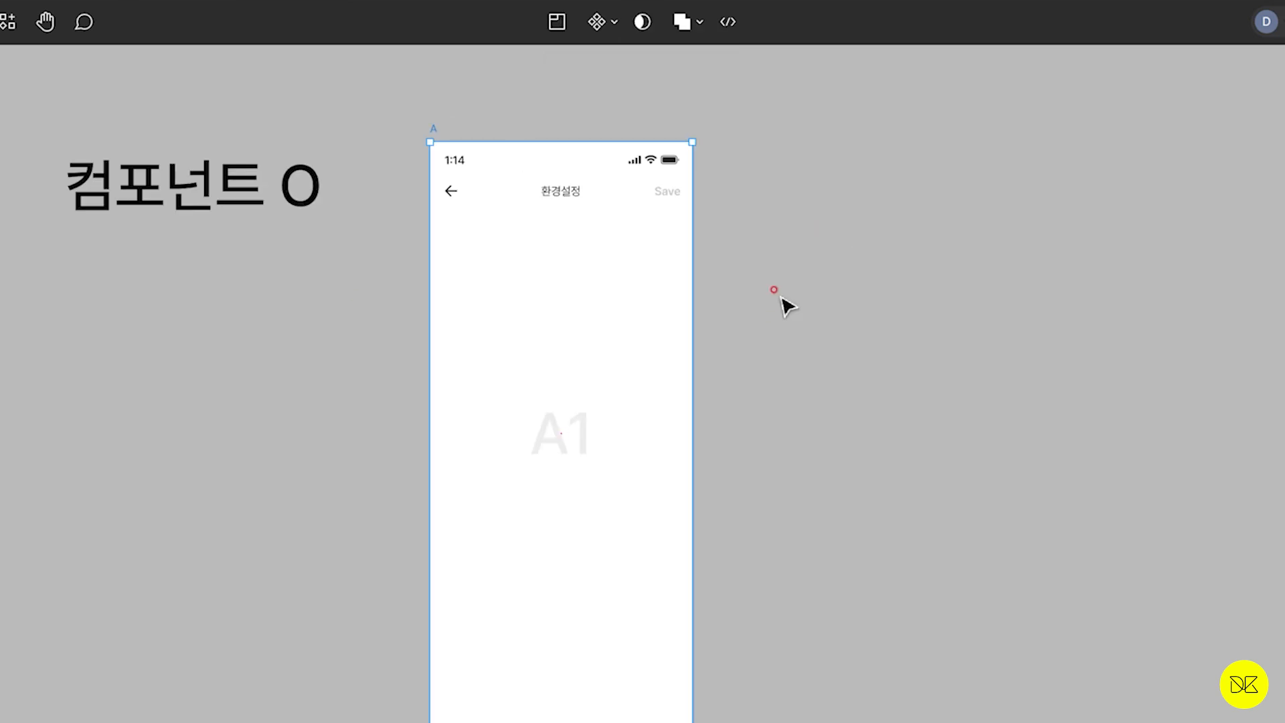
Compare the top navigation bar of the 컴포넌트 O screen with that of the 컴포넌트 X screen
left_click(780, 301)
left_click(539, 198)
left_click(846, 376)
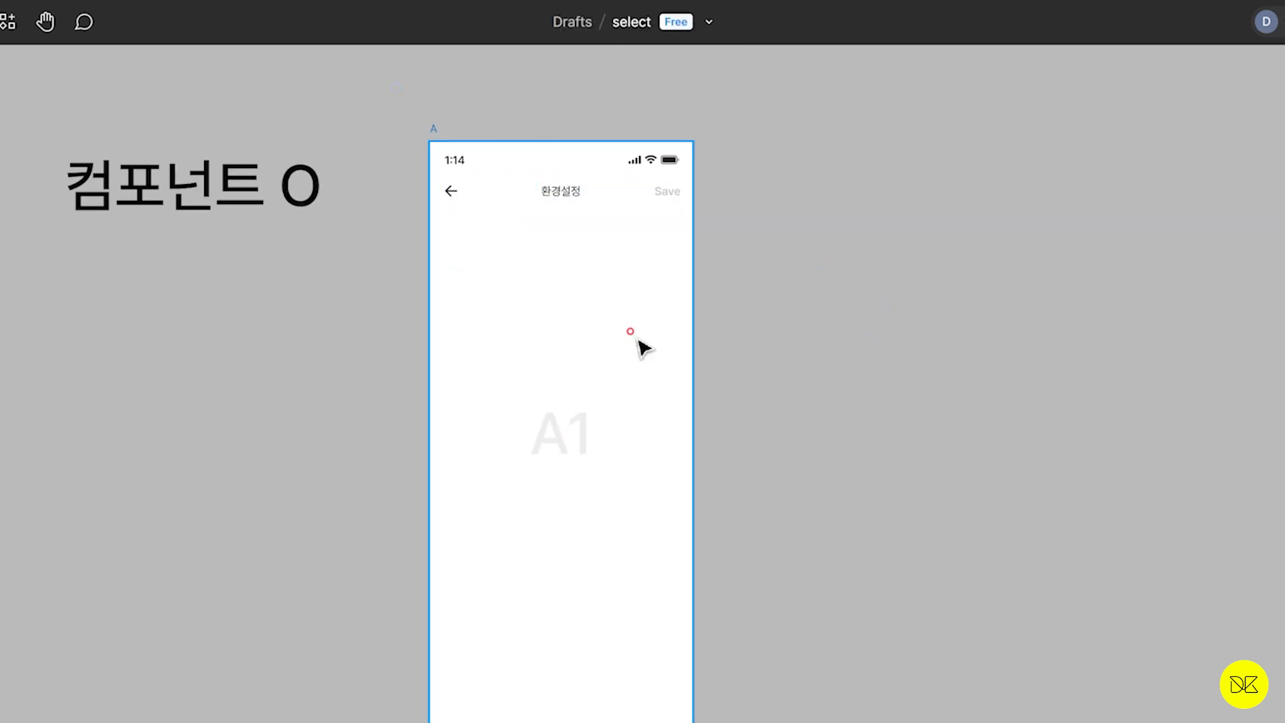
scroll(638, 338, "down", 3)
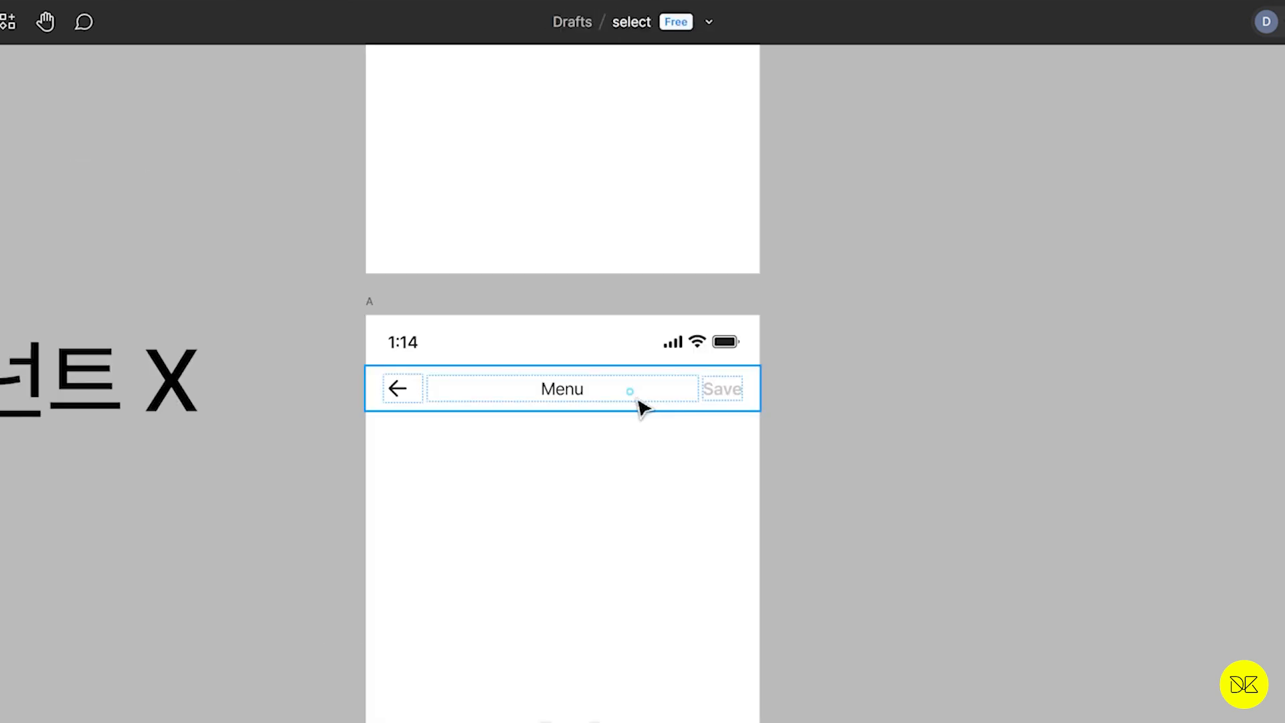
left_click(641, 405)
scroll(614, 543, "down", 5)
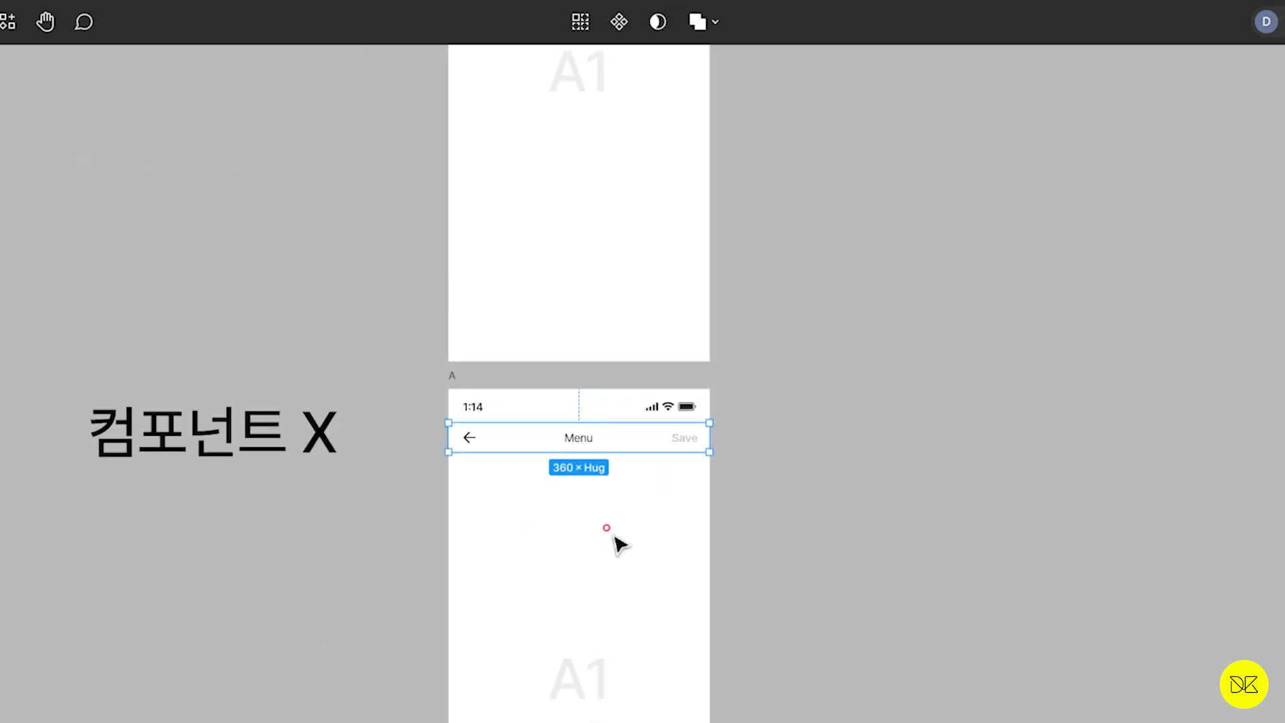
Duplicate the 컴포넌트 O and 컴포넌트 X screens side by side until each row has three screens
left_click_drag(659, 411, 538, 476)
left_click_drag(562, 722, 548, 99)
scroll(651, 287, "up", 5)
scroll(545, 178, "down", 3)
key("ctrl+d")
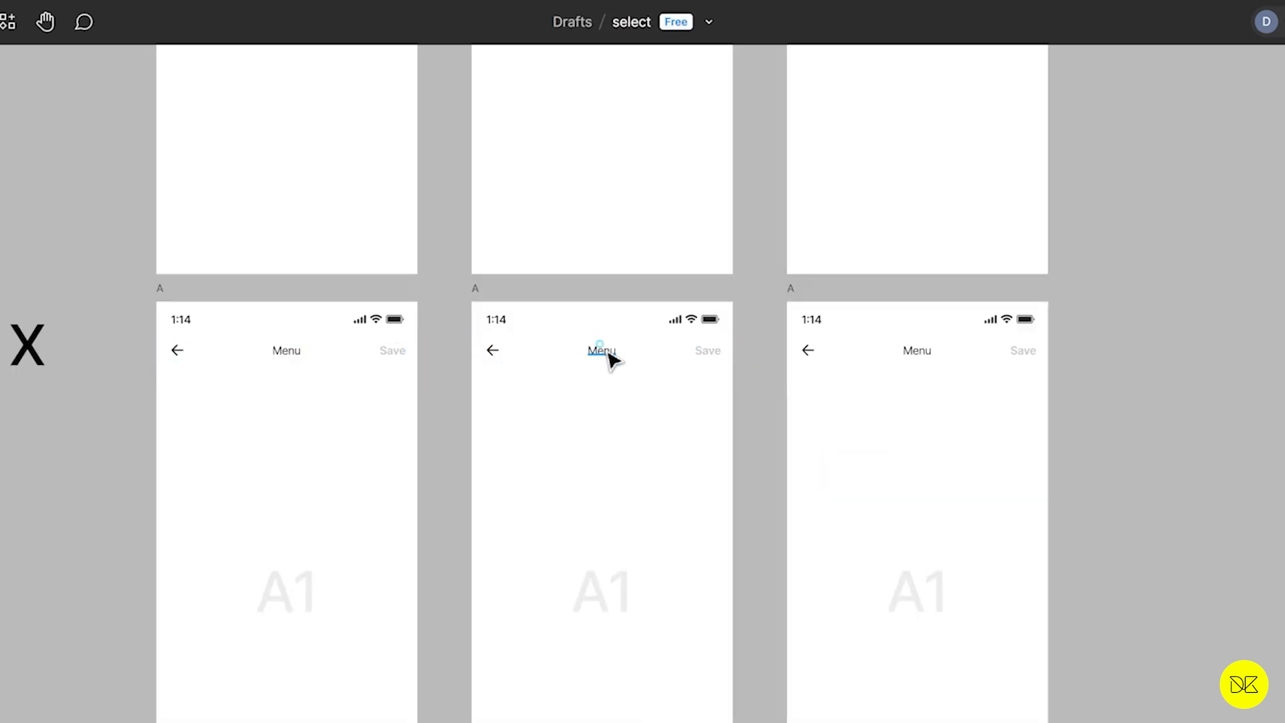
Test matching-layer selection on the 컴포넌트 X row's Menu title and the 컴포넌트 O row's 환경설정 title, opening the latter titles for multi-edit
left_click(605, 351, "ctrl")
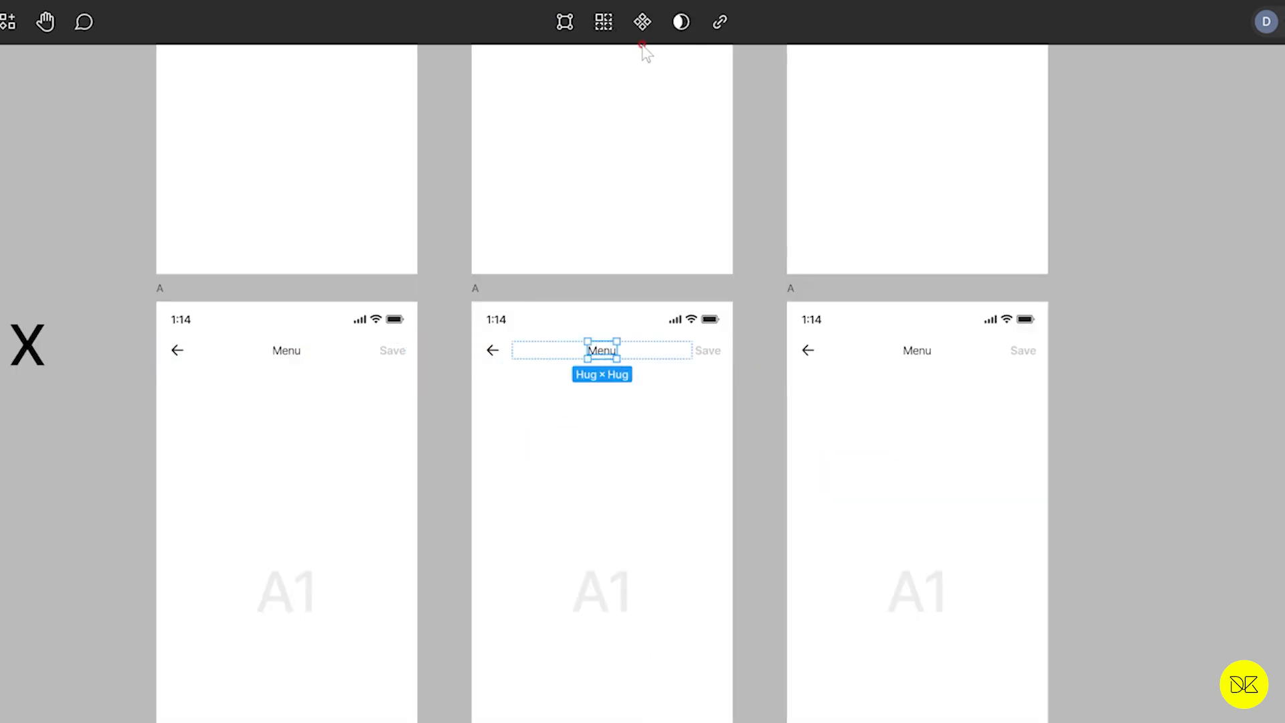
left_click(605, 27)
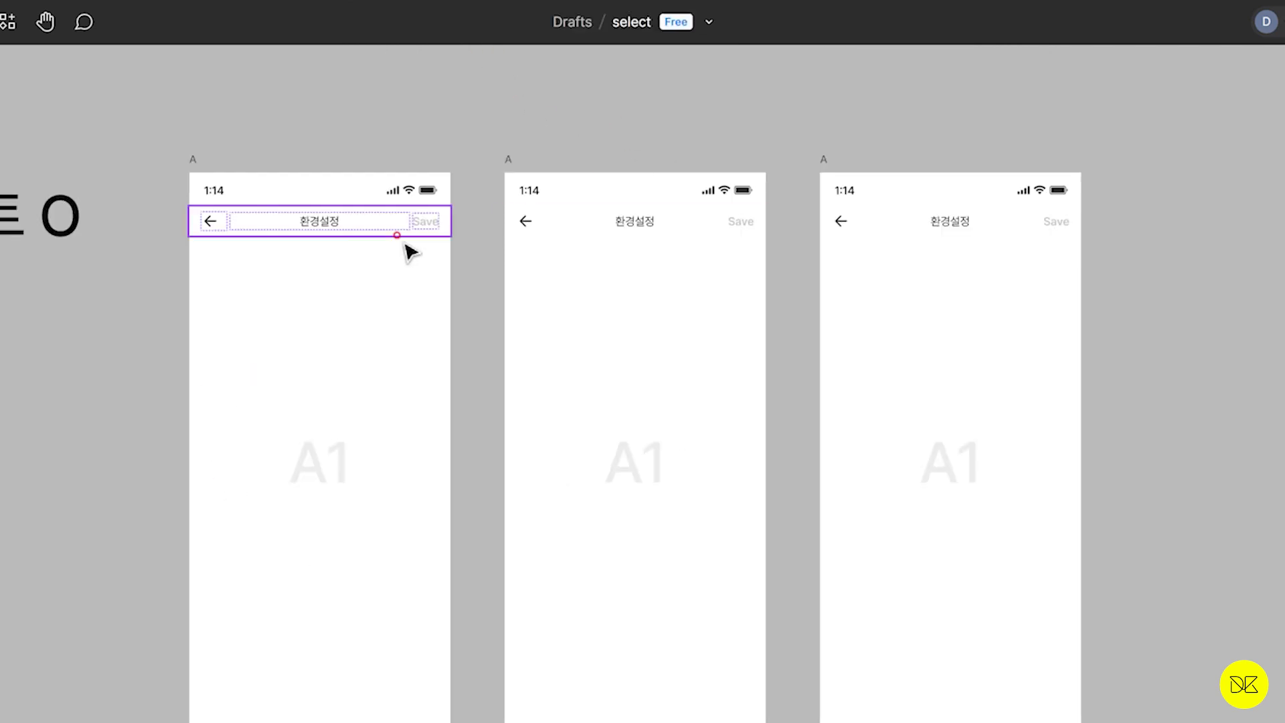
left_click(634, 229)
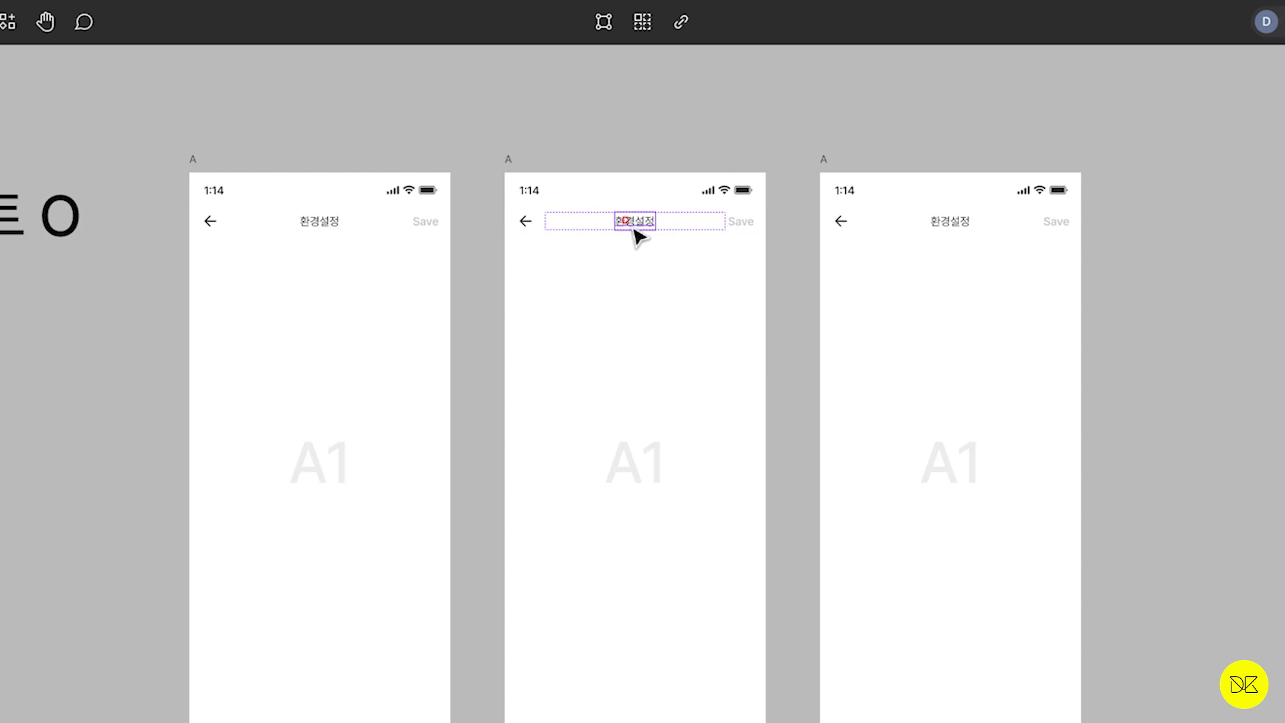
left_click(643, 25)
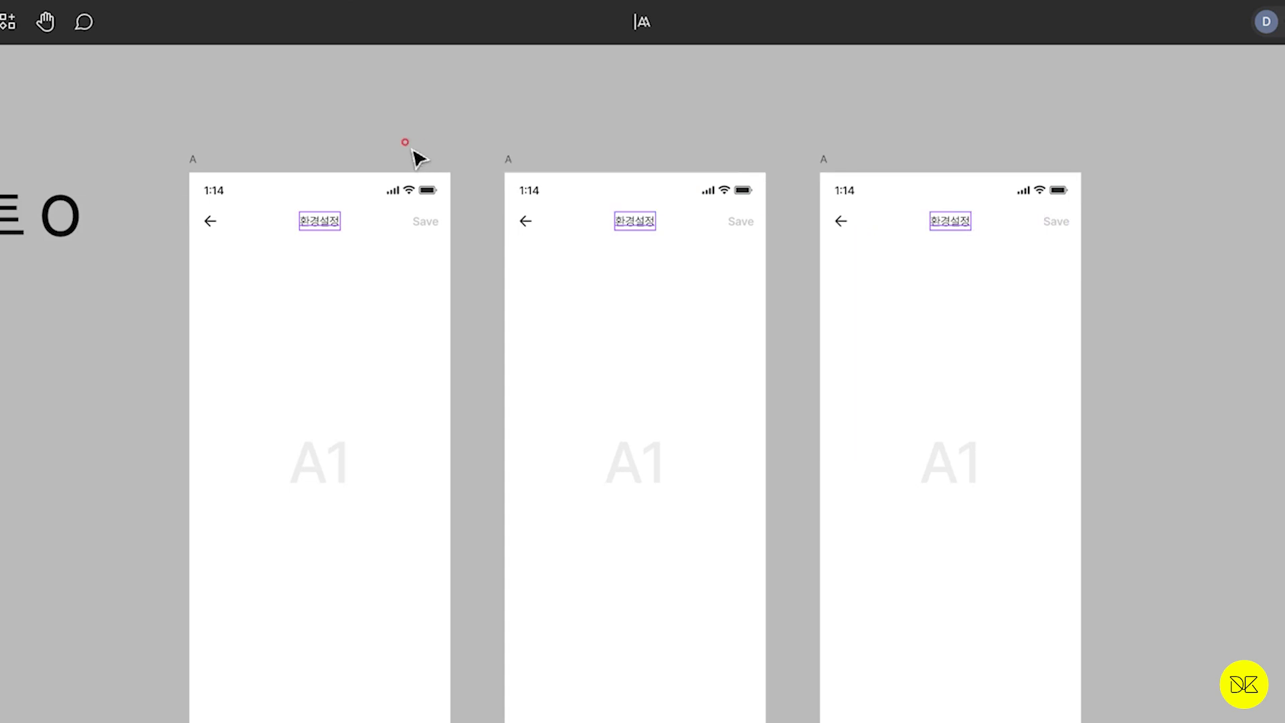
left_click(640, 27)
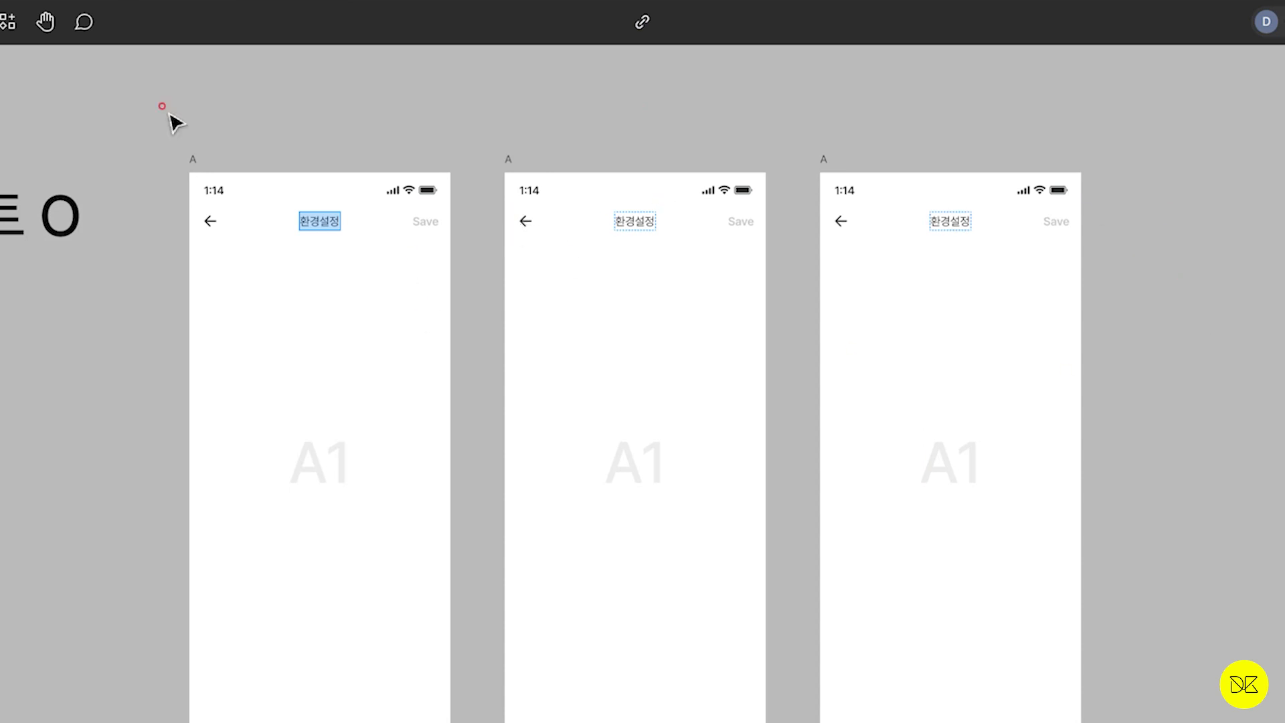
key("Escape")
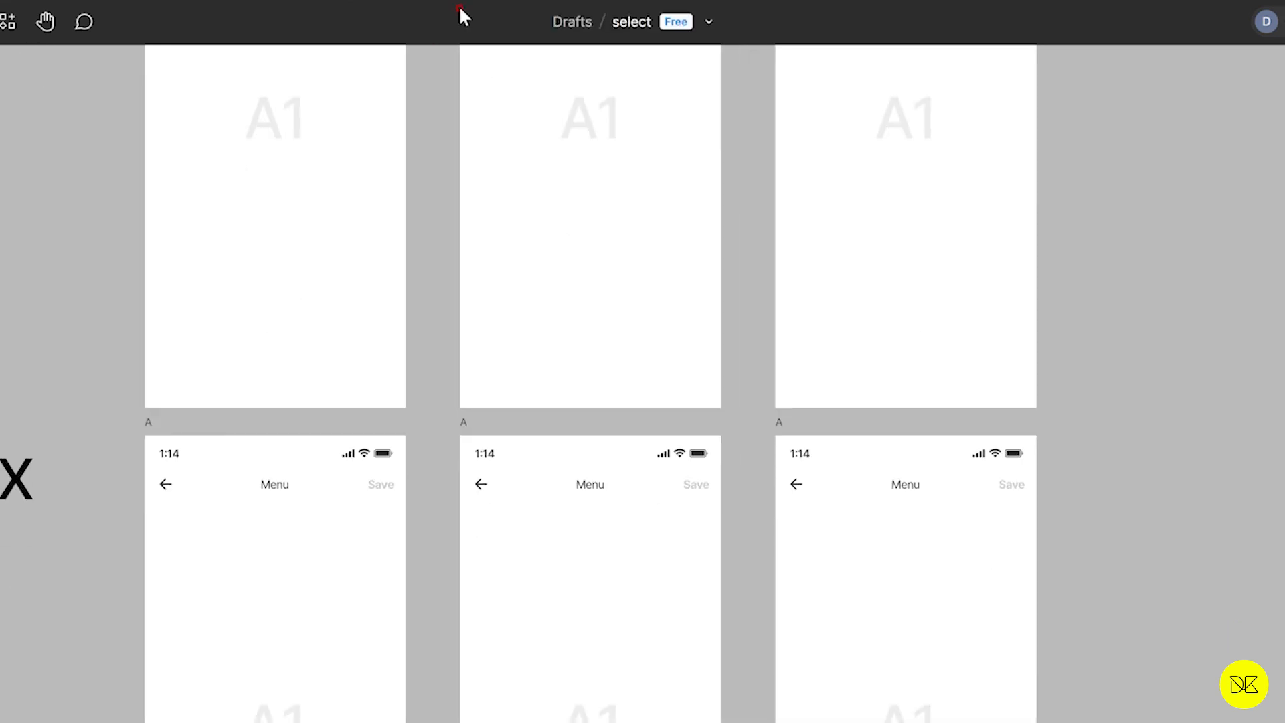
Change the title on the third 컴포넌트 X screen to "로그인" and select the middle screen's Menu title with its matching layers
scroll(404, 292, "down", 4)
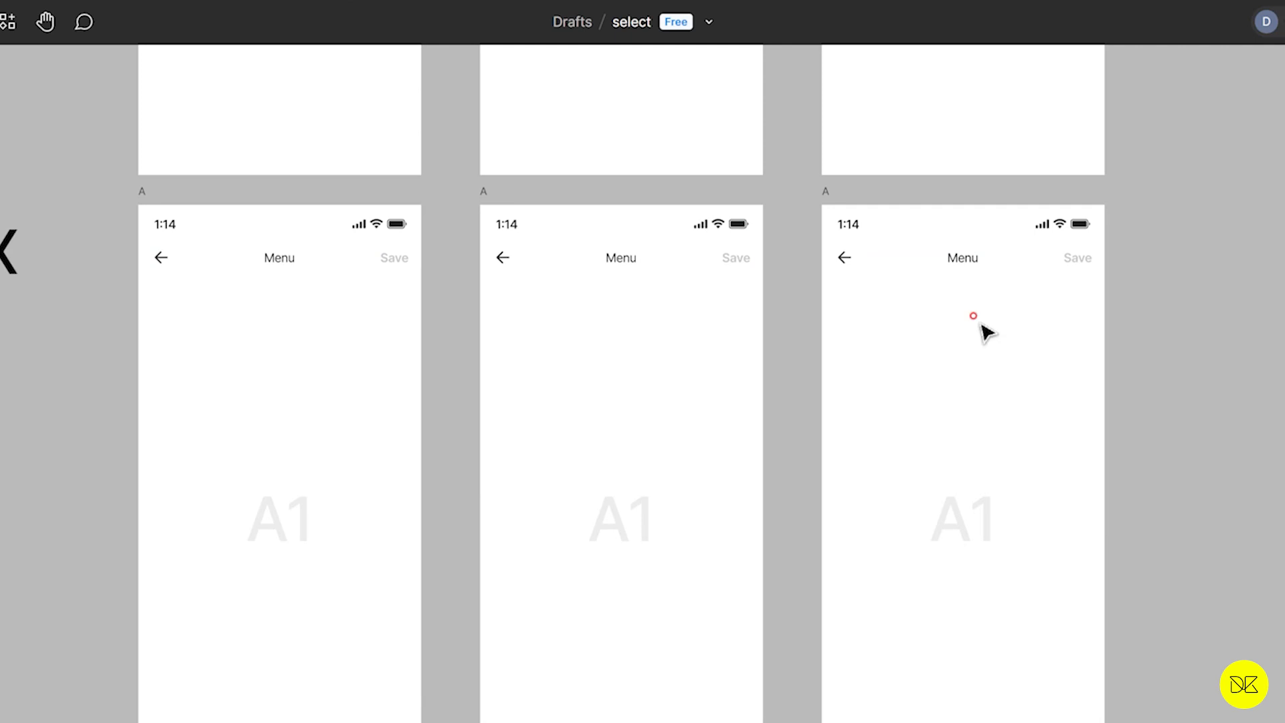
left_click(963, 261)
double_click(963, 259)
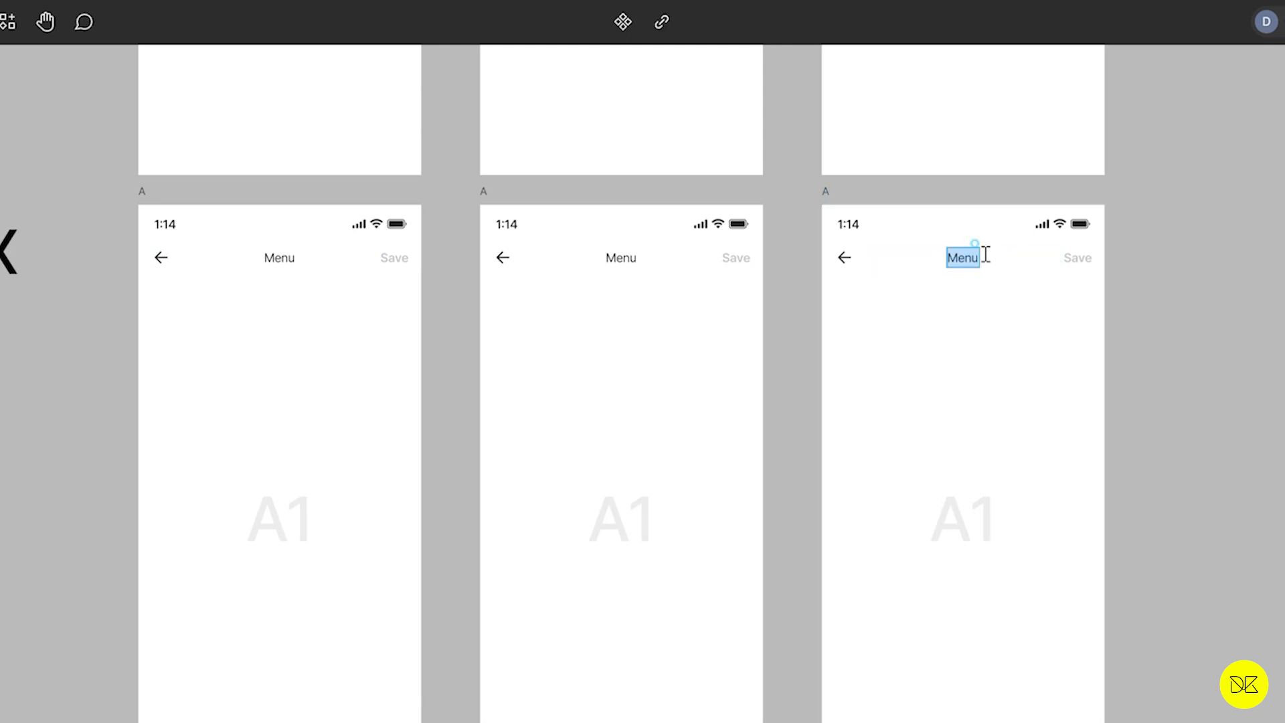
type("ㄹ")
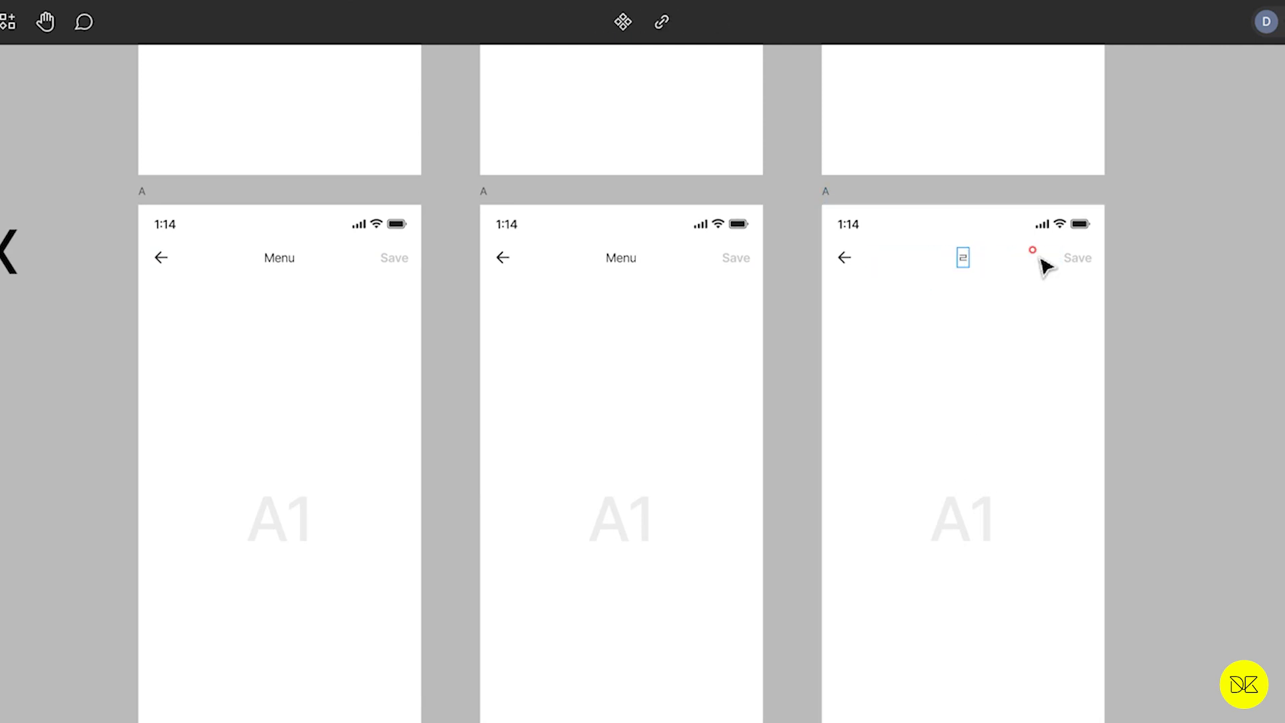
left_click(1191, 266)
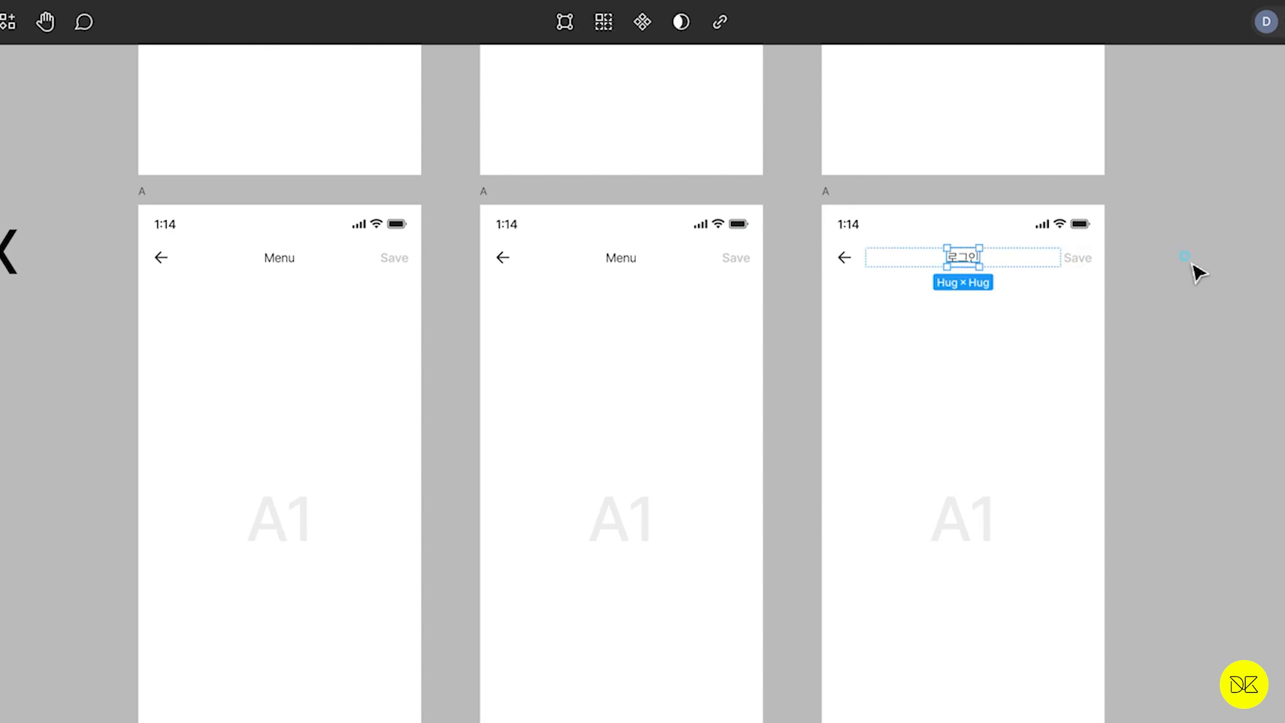
left_click(1192, 266)
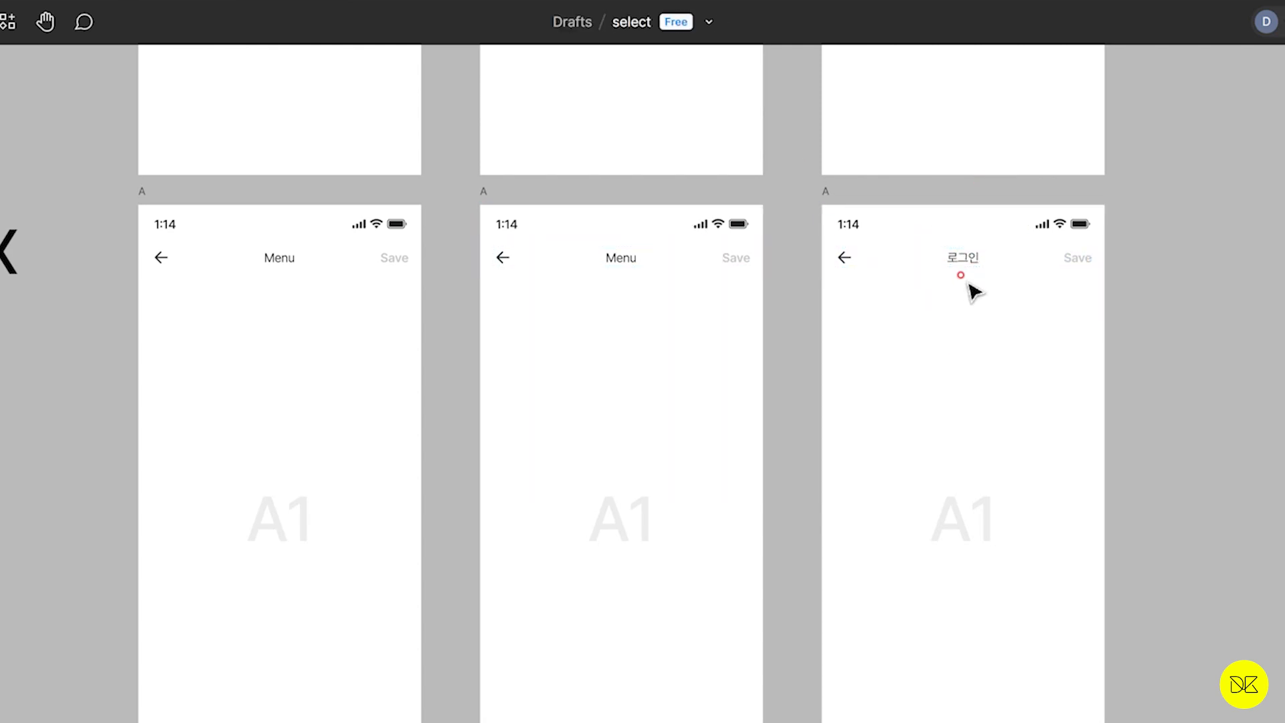
left_click(625, 262, "ctrl")
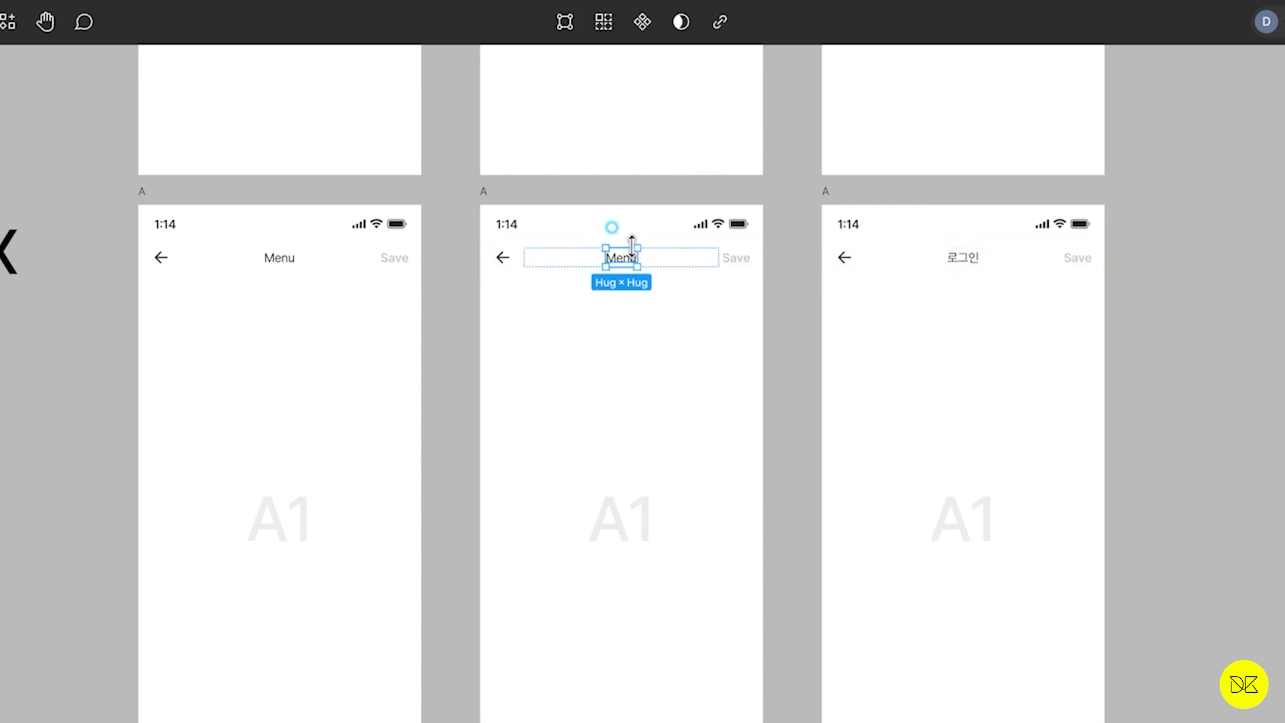
left_click(606, 26)
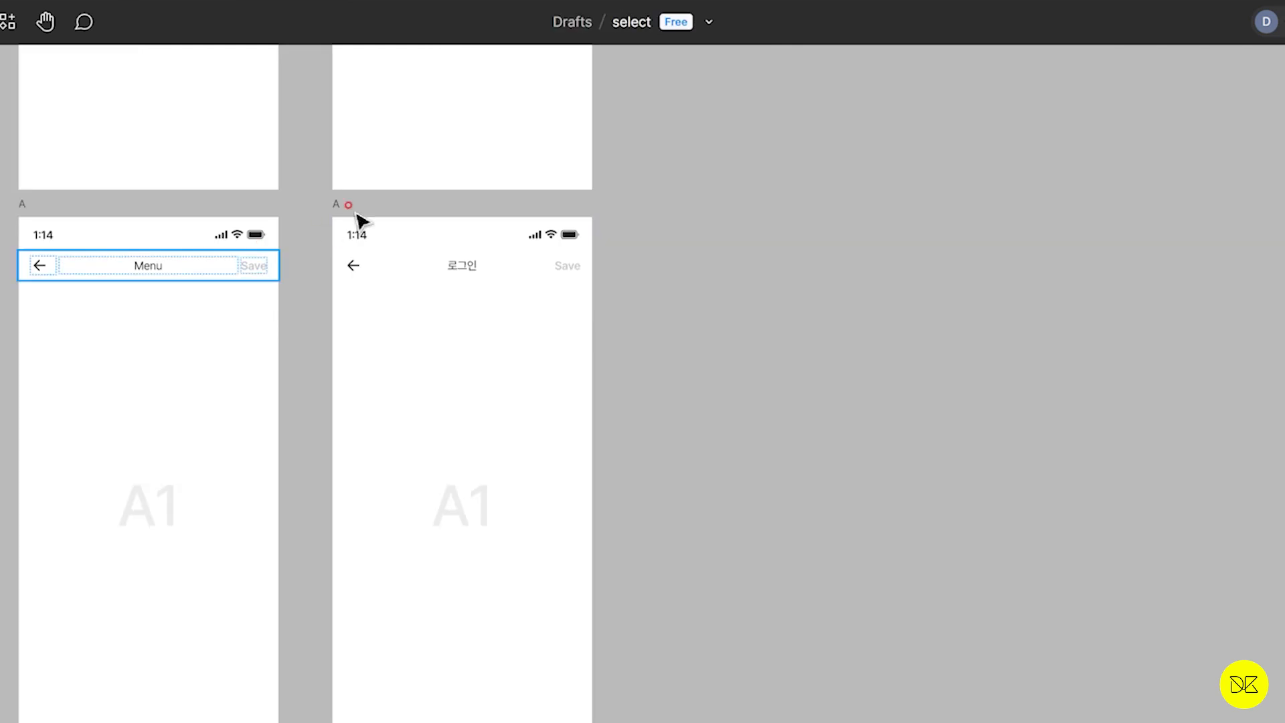
Duplicate the 로그인 screen twice along the 컴포넌트 X row
left_click_drag(353, 213, 646, 211)
key("ctrl+d")
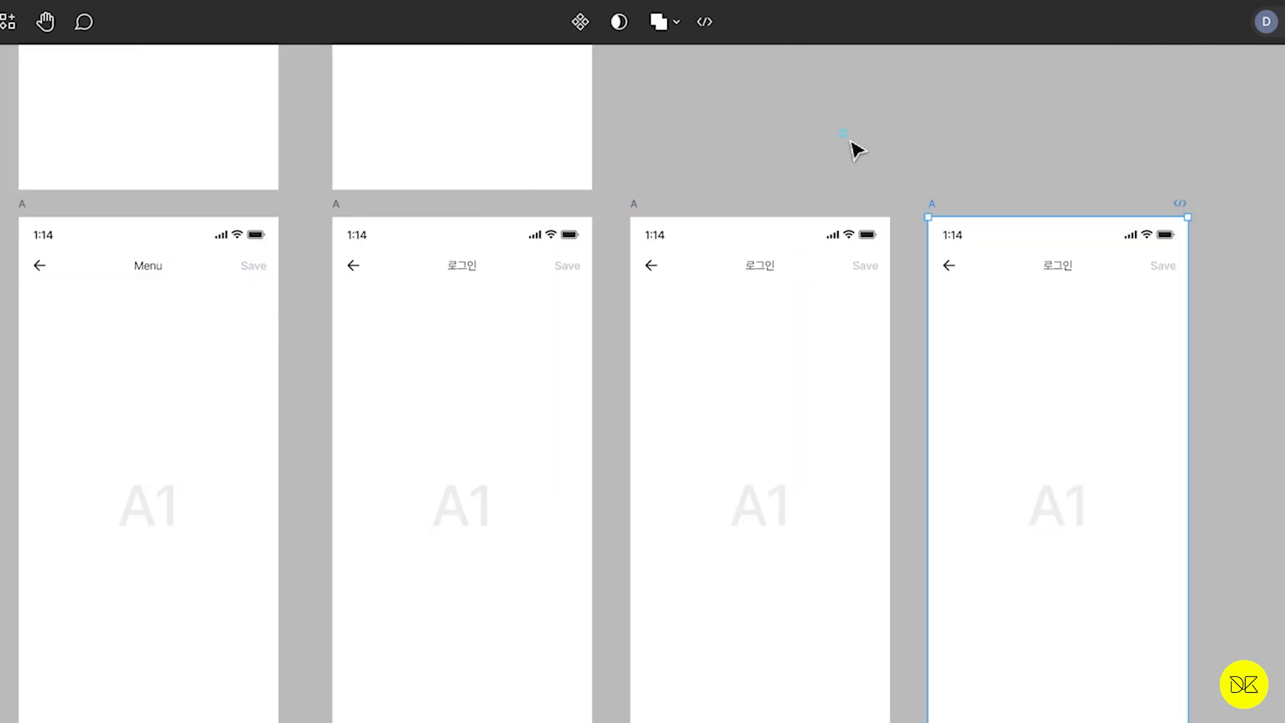
left_click(817, 133)
Select the 로그인 title with its matching layers and multi-edit the titles to read "회원가입"
scroll(825, 142, "down", 2)
scroll(826, 142, "down", 1)
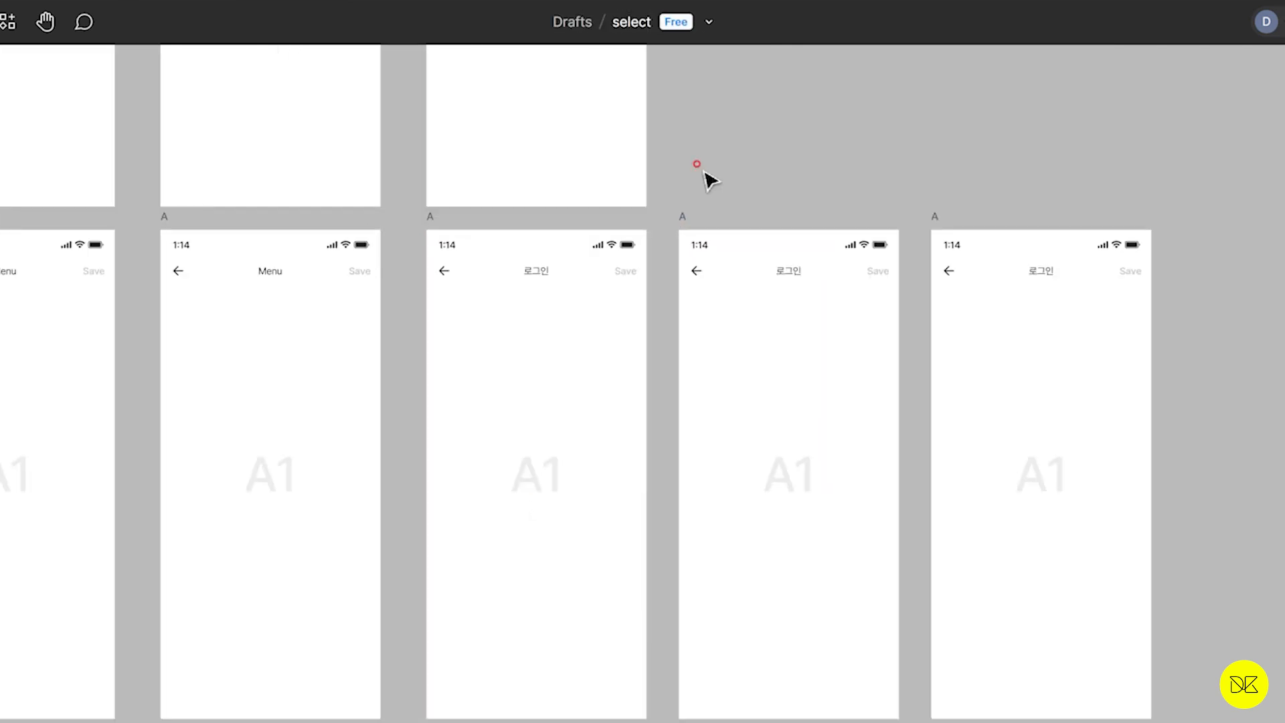
left_click(536, 273)
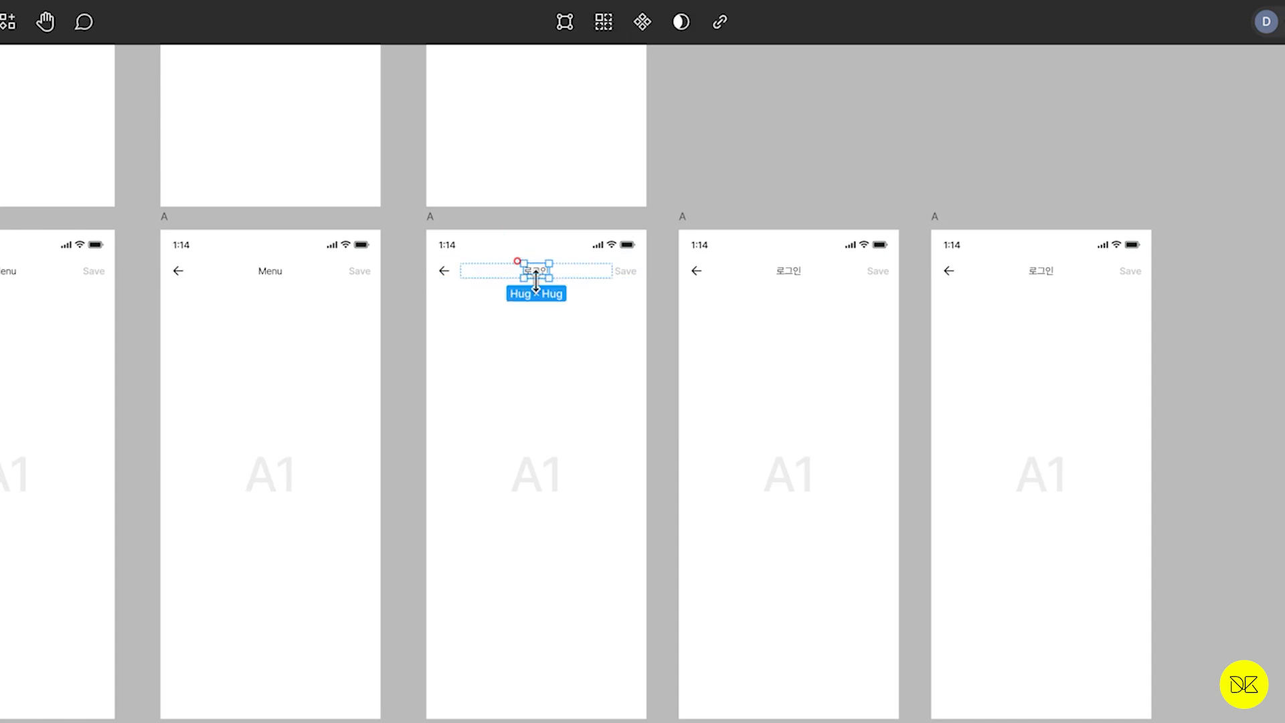
left_click(610, 28)
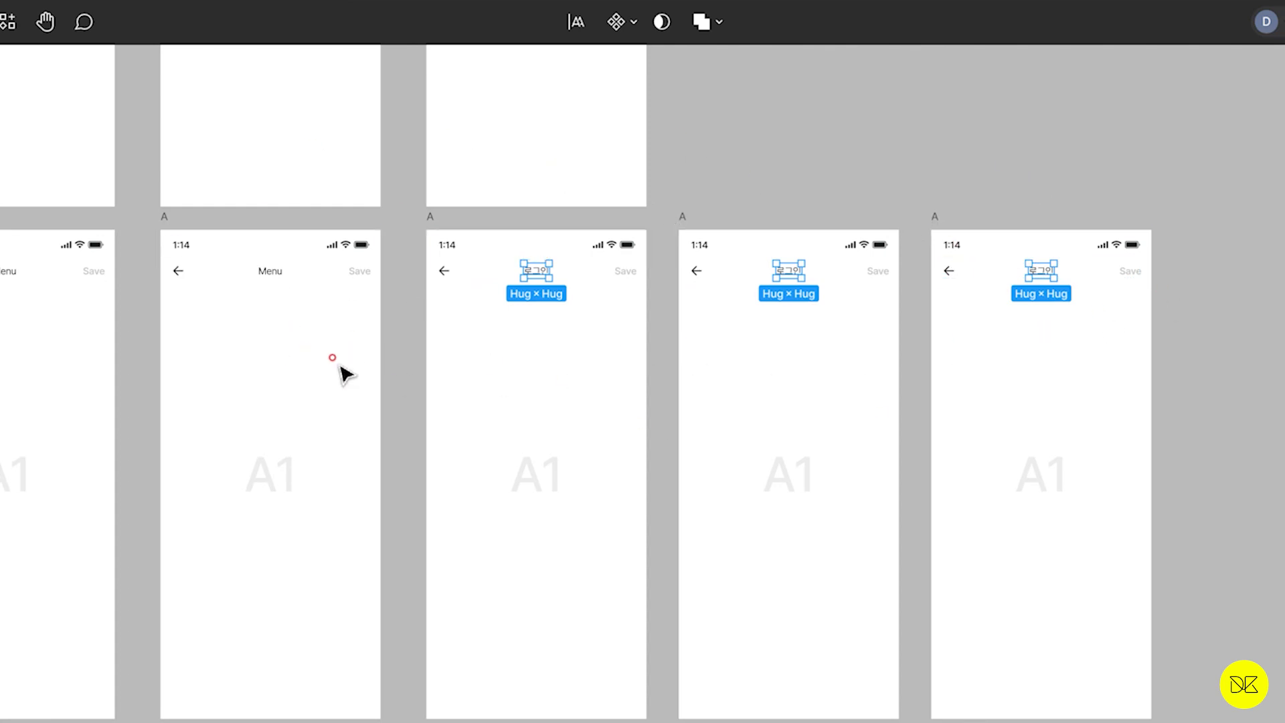
left_click(576, 23)
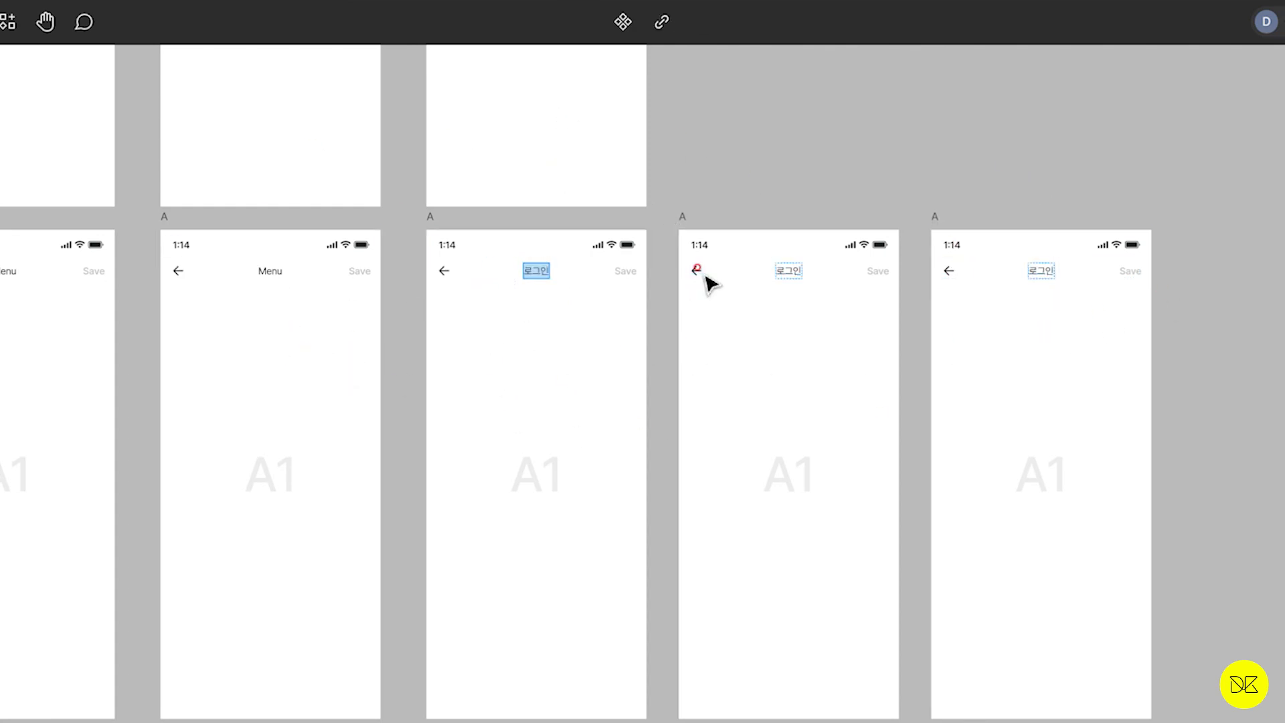
type("회원강")
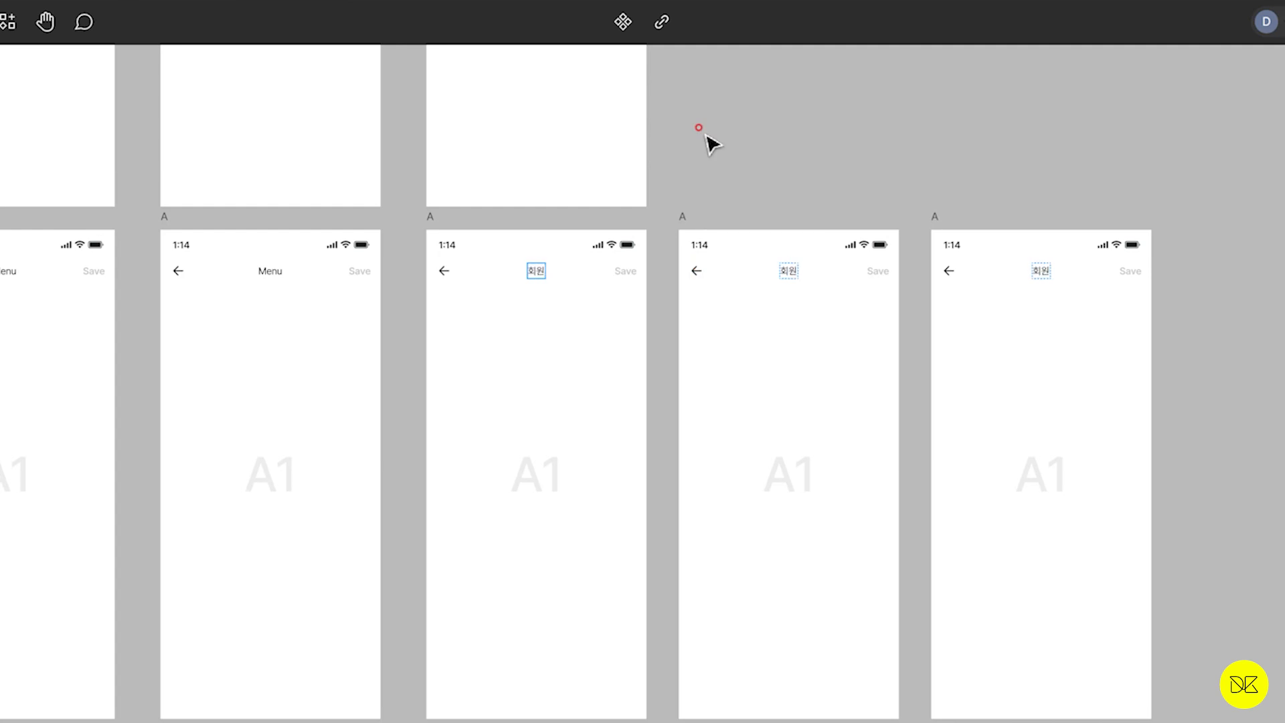
type("입")
left_click(782, 162)
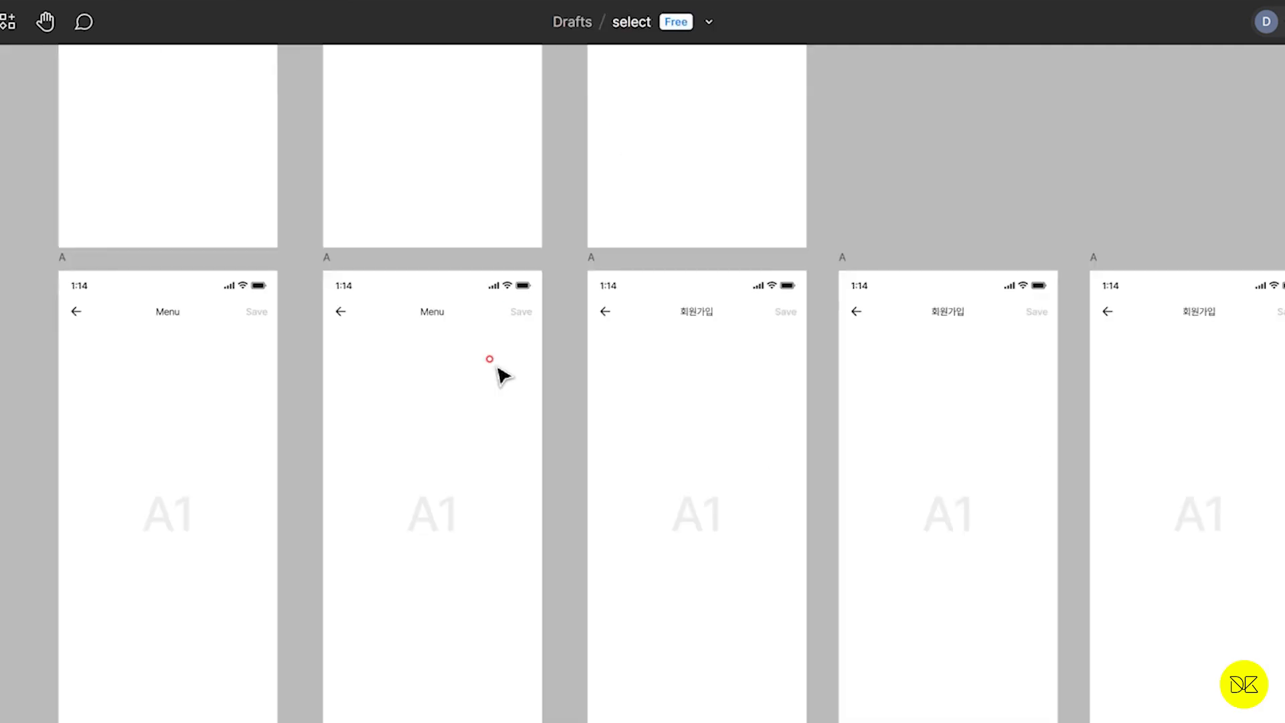
left_click_drag(659, 341, 632, 346)
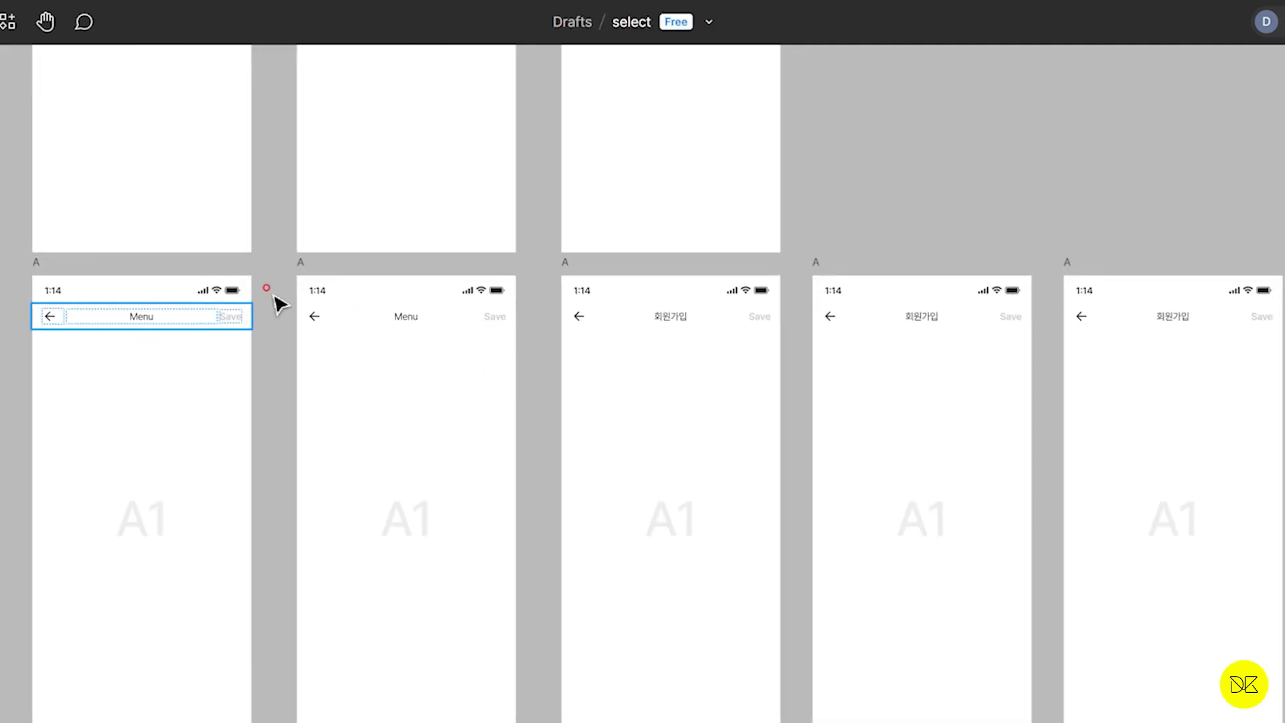
Change the title on the third 컴포넌트 O screen to "세팅"
scroll(718, 525, "right", 2)
scroll(717, 525, "down", 1, "ctrl")
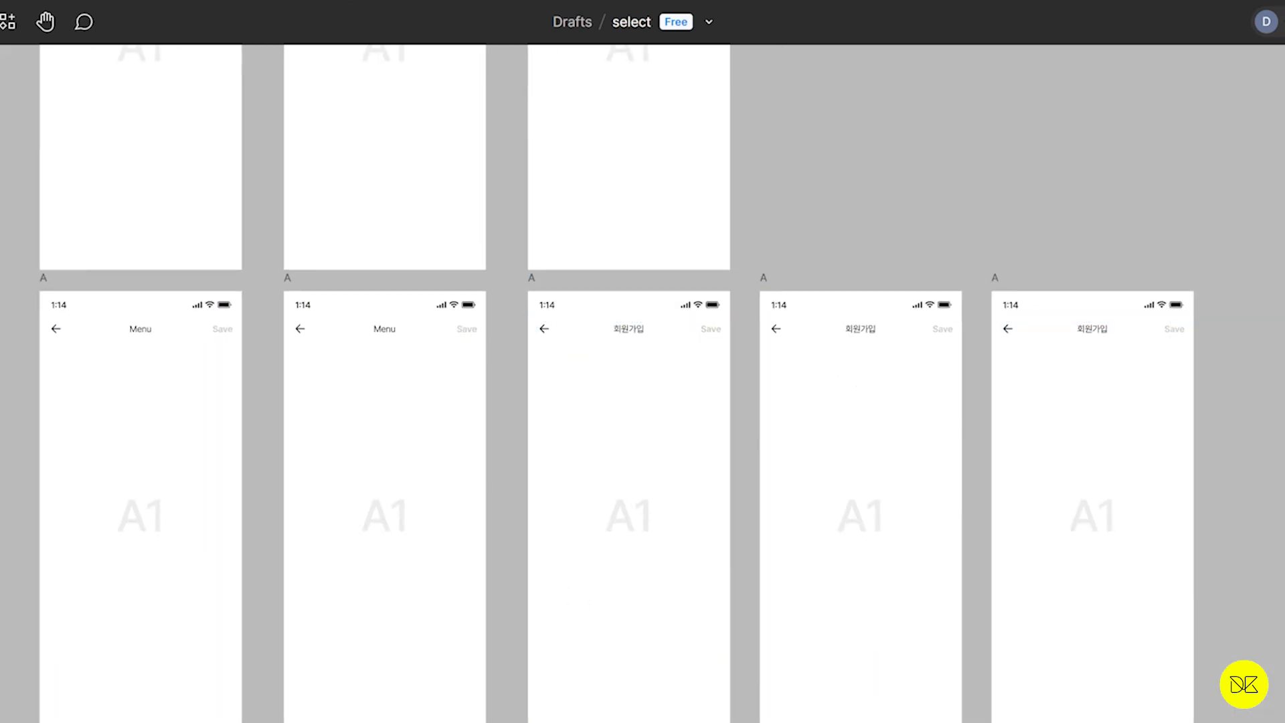
left_click_drag(600, 241, 841, 644)
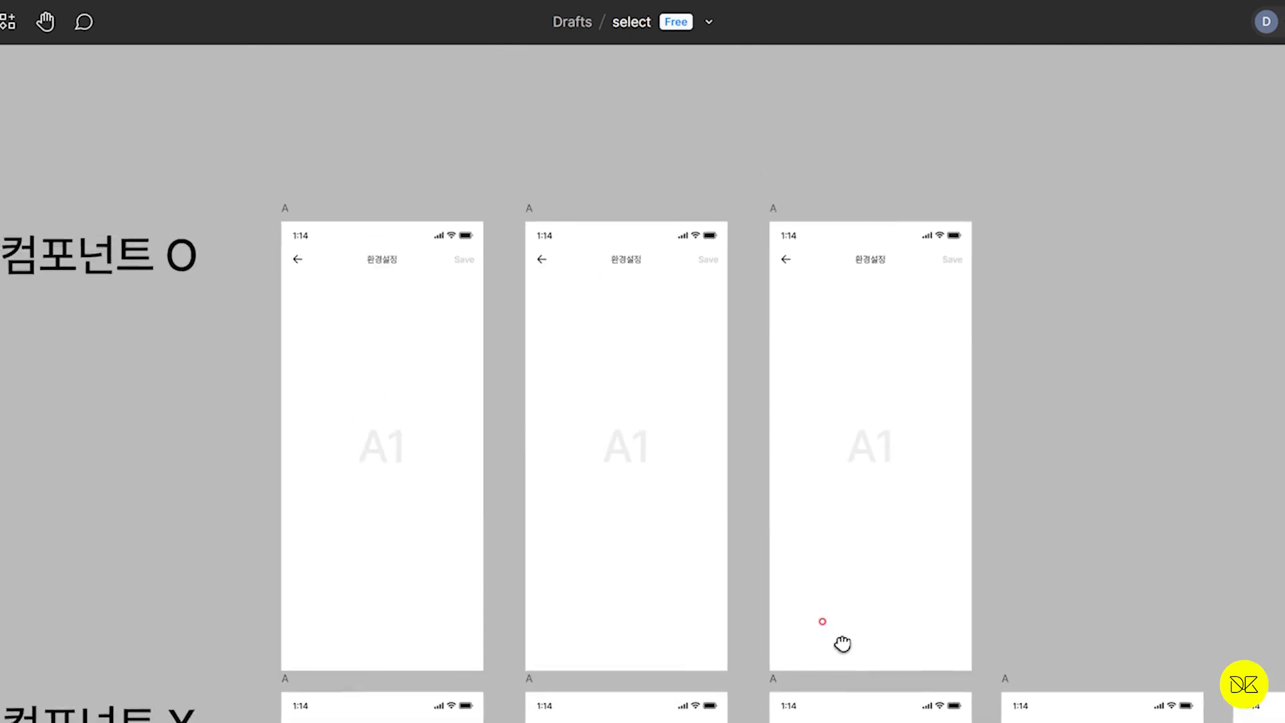
scroll(874, 418, "up", 2, "ctrl")
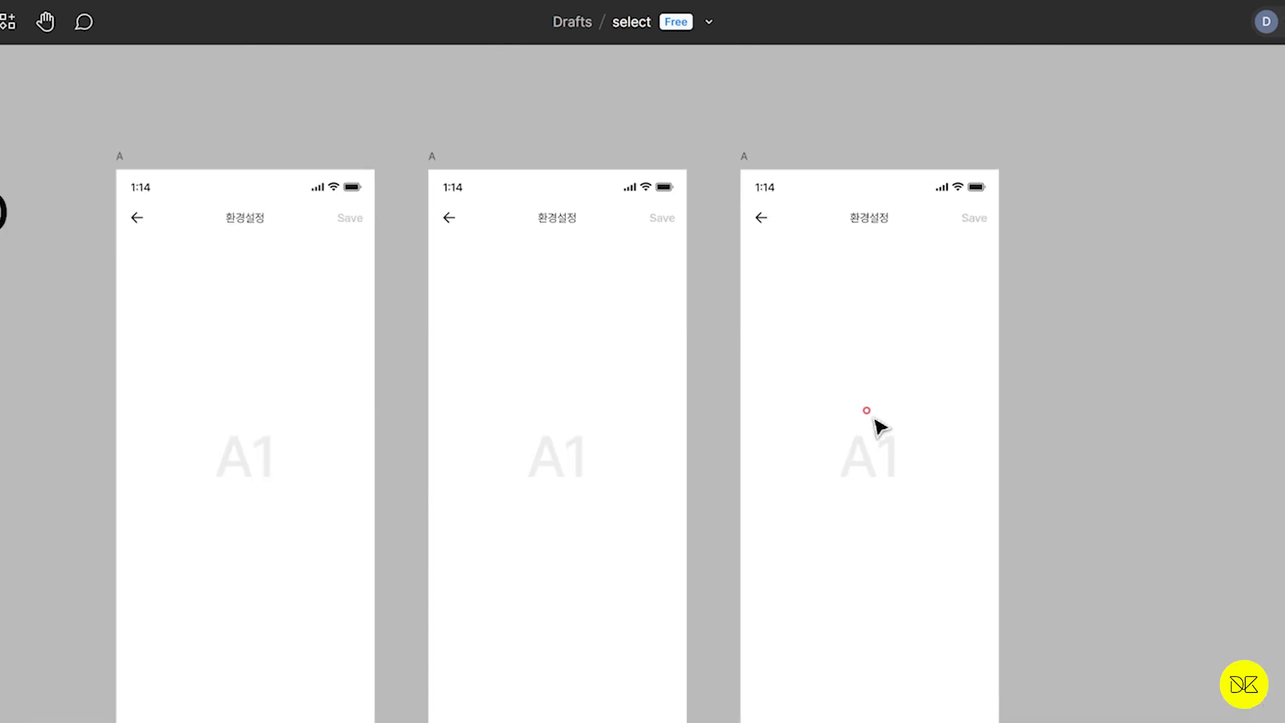
left_click(356, 227)
left_click(477, 227)
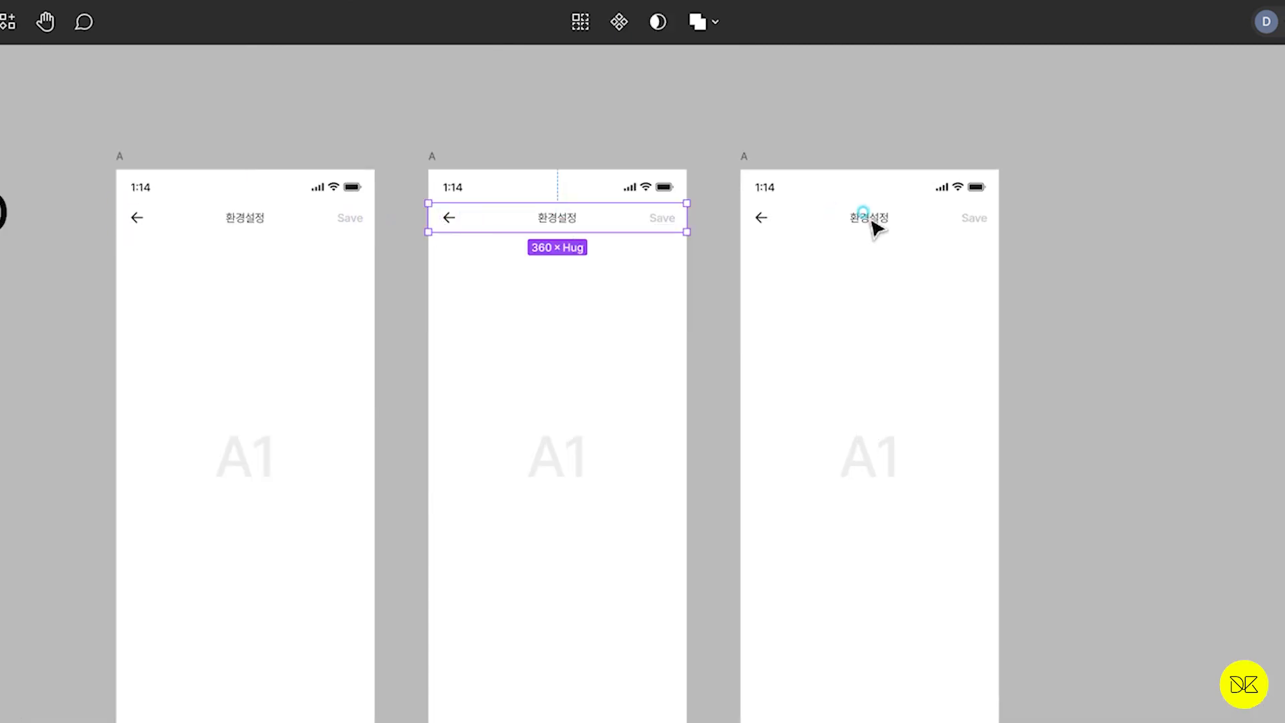
left_click(809, 230)
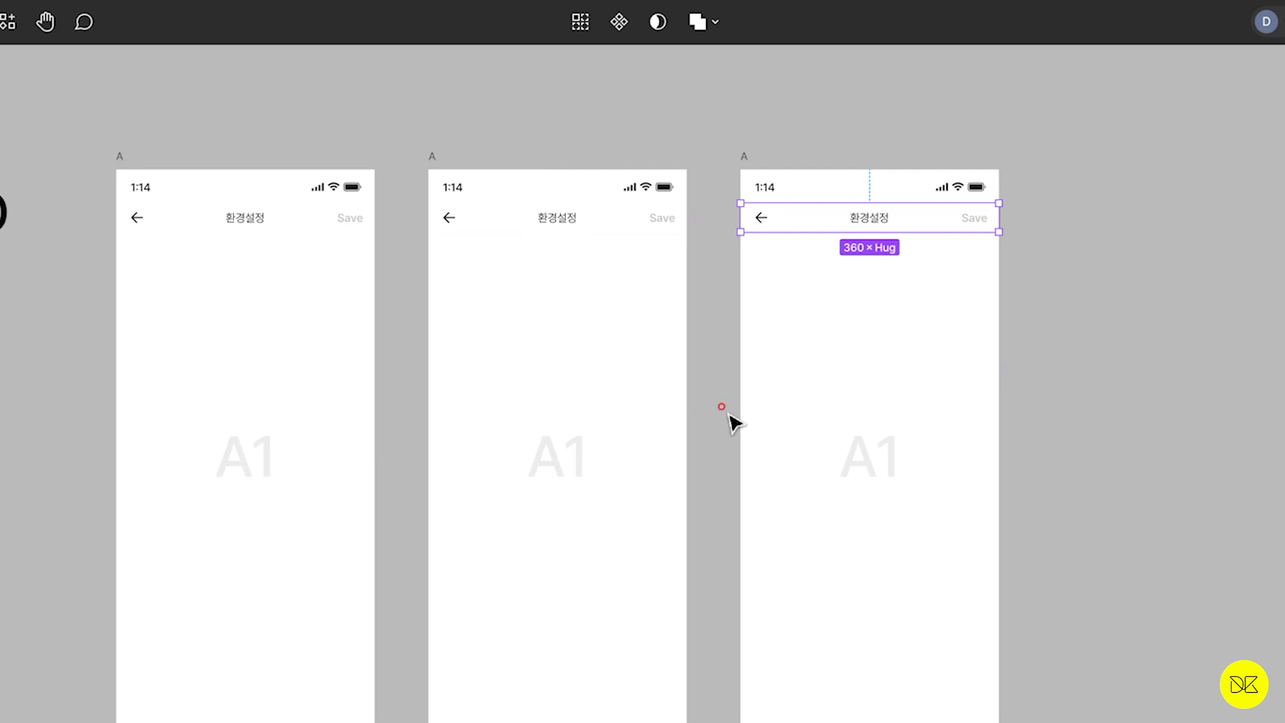
double_click(865, 221)
double_click(867, 228)
type("세팅")
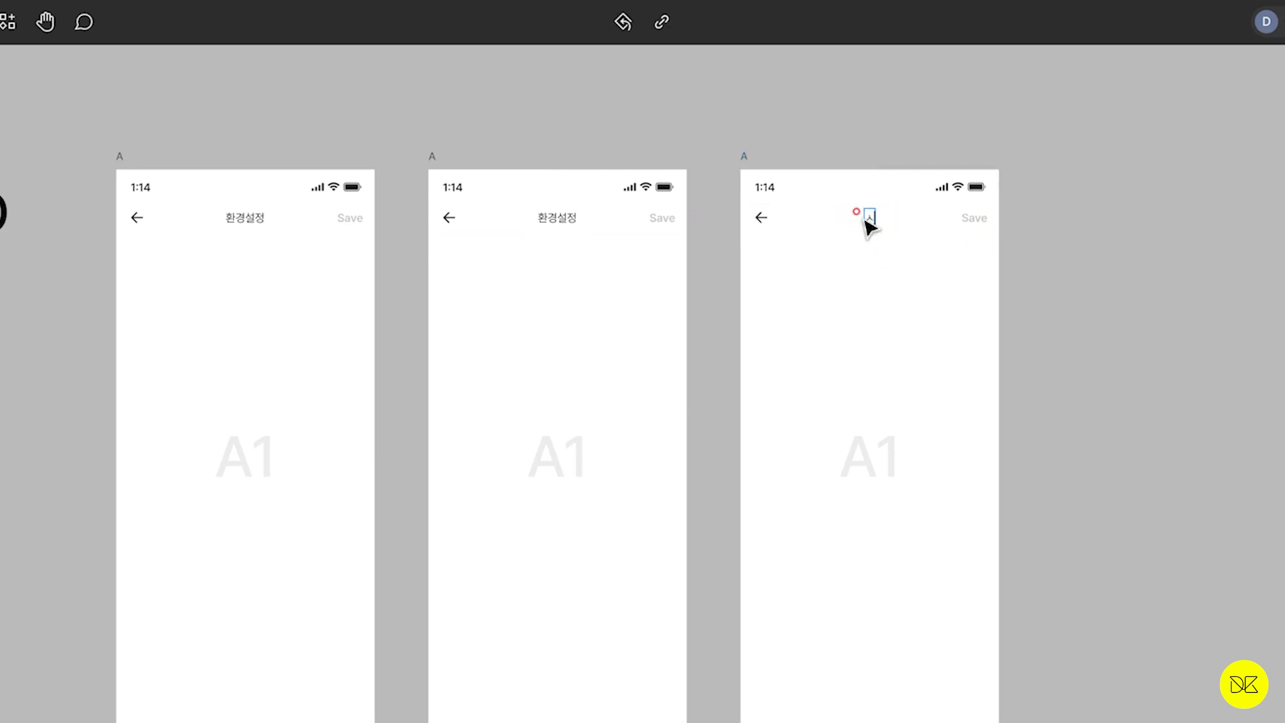
key("Escape")
left_click(1074, 306)
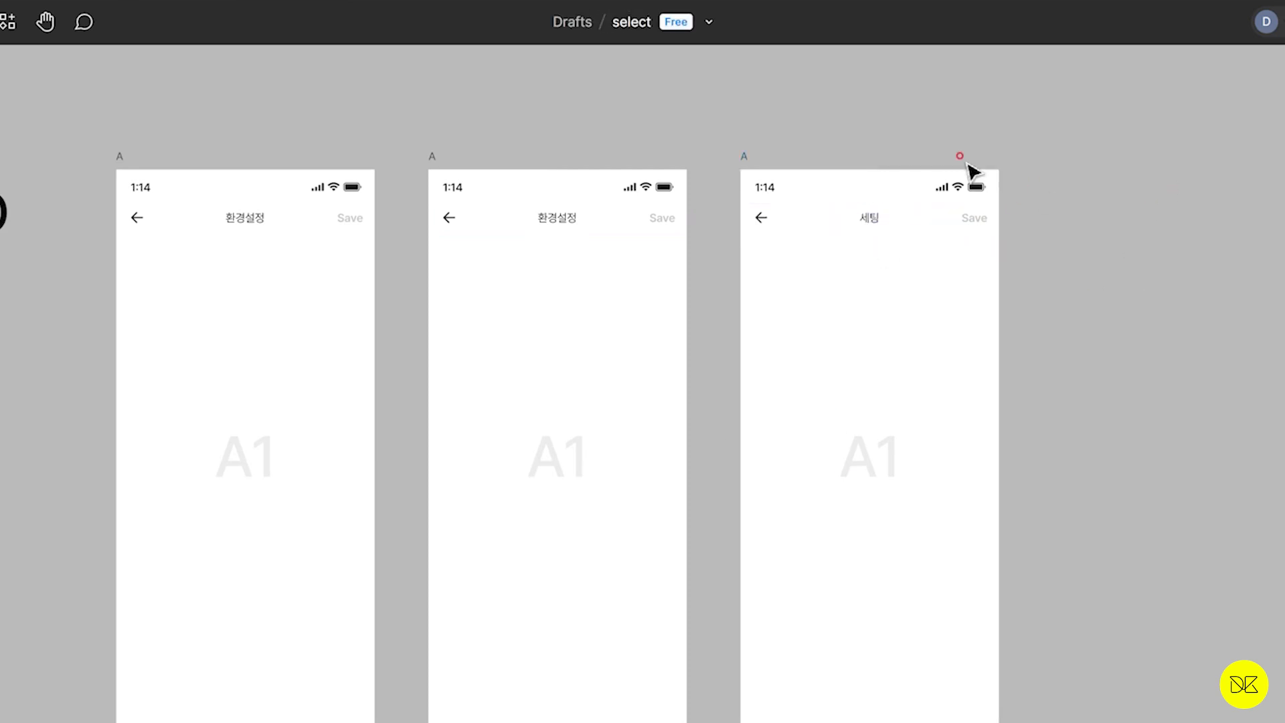
Select the middle 컴포넌트 O screen's title with its matching layers and multi-edit the titles to read "Setting"
double_click(570, 224)
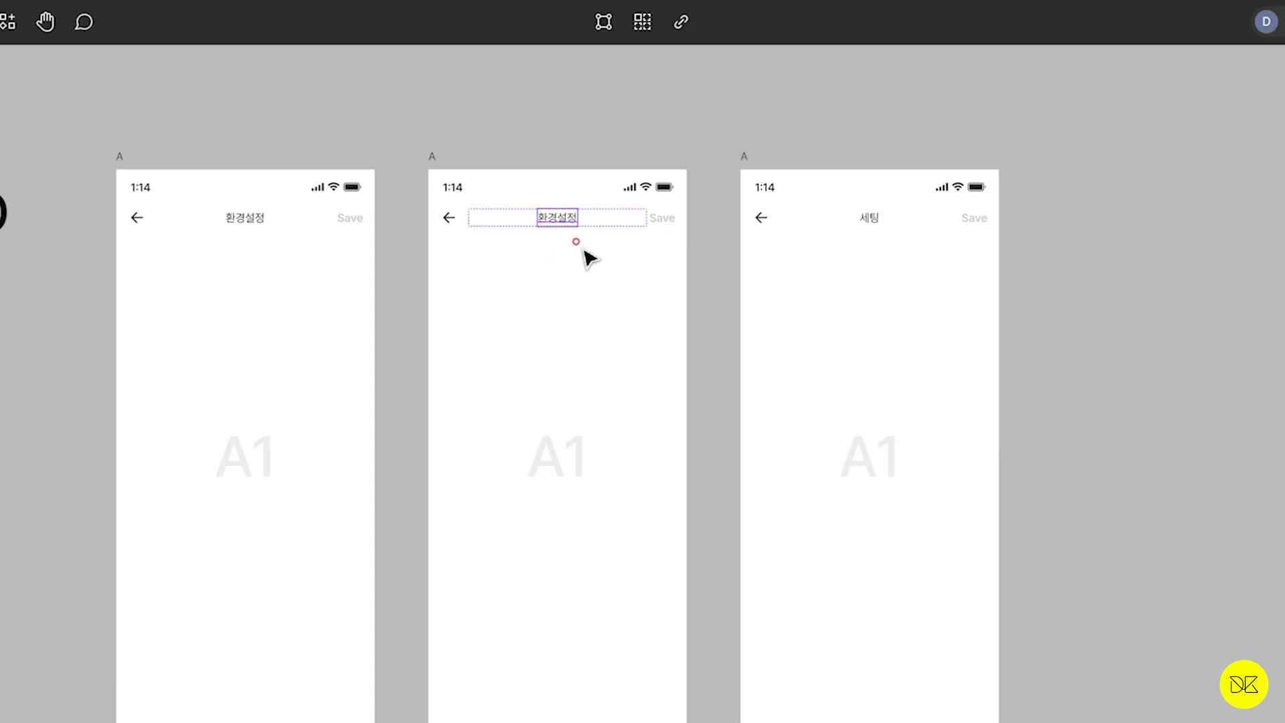
left_click(642, 28)
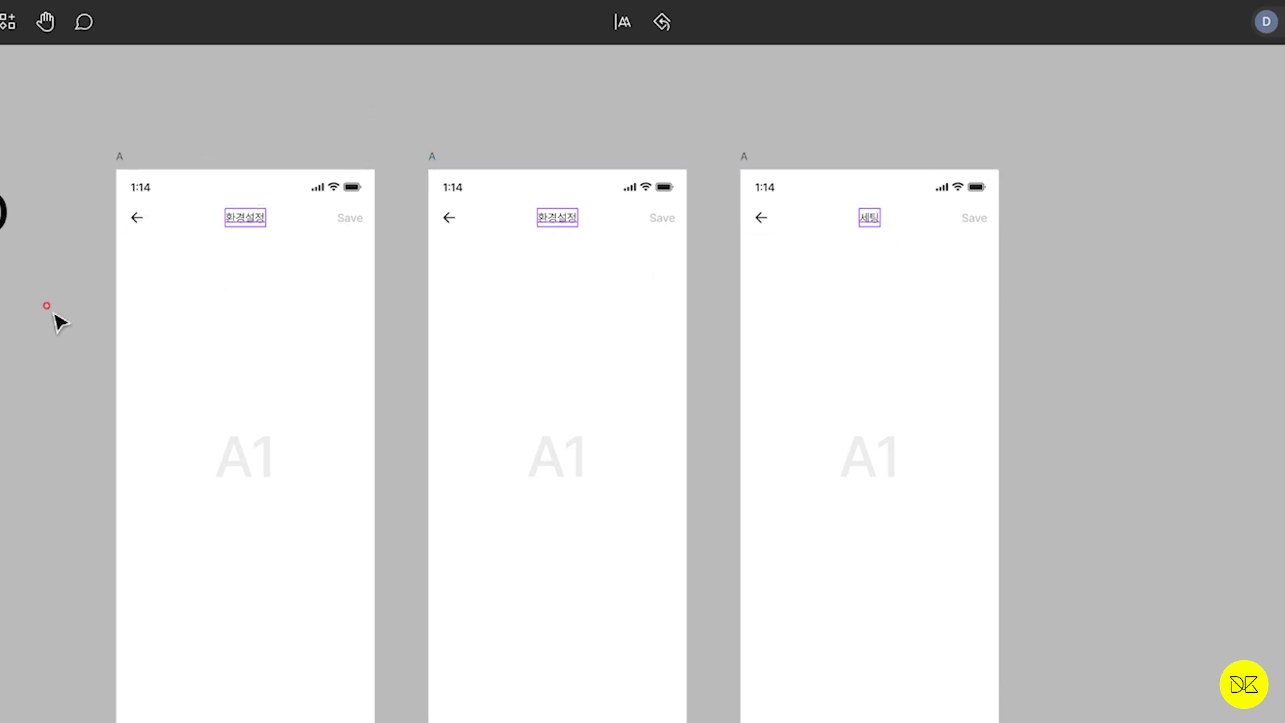
key("Return")
type("Setting")
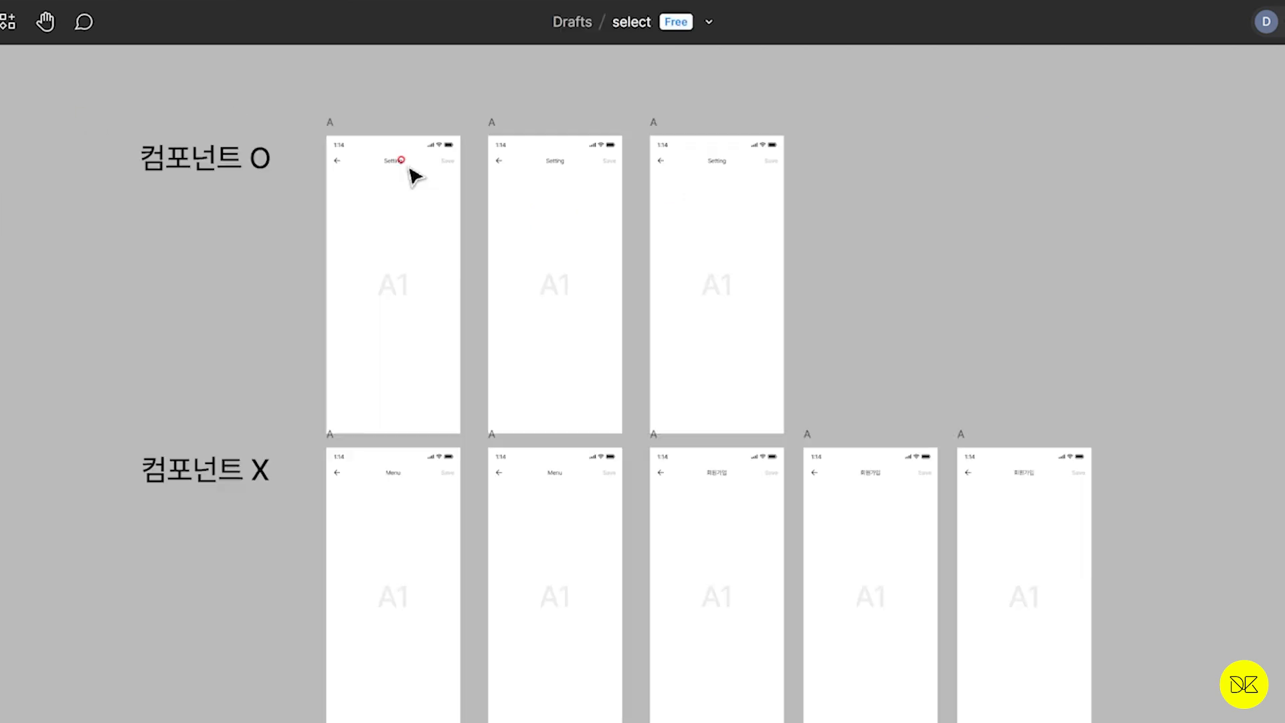
scroll(405, 167, "up", 2)
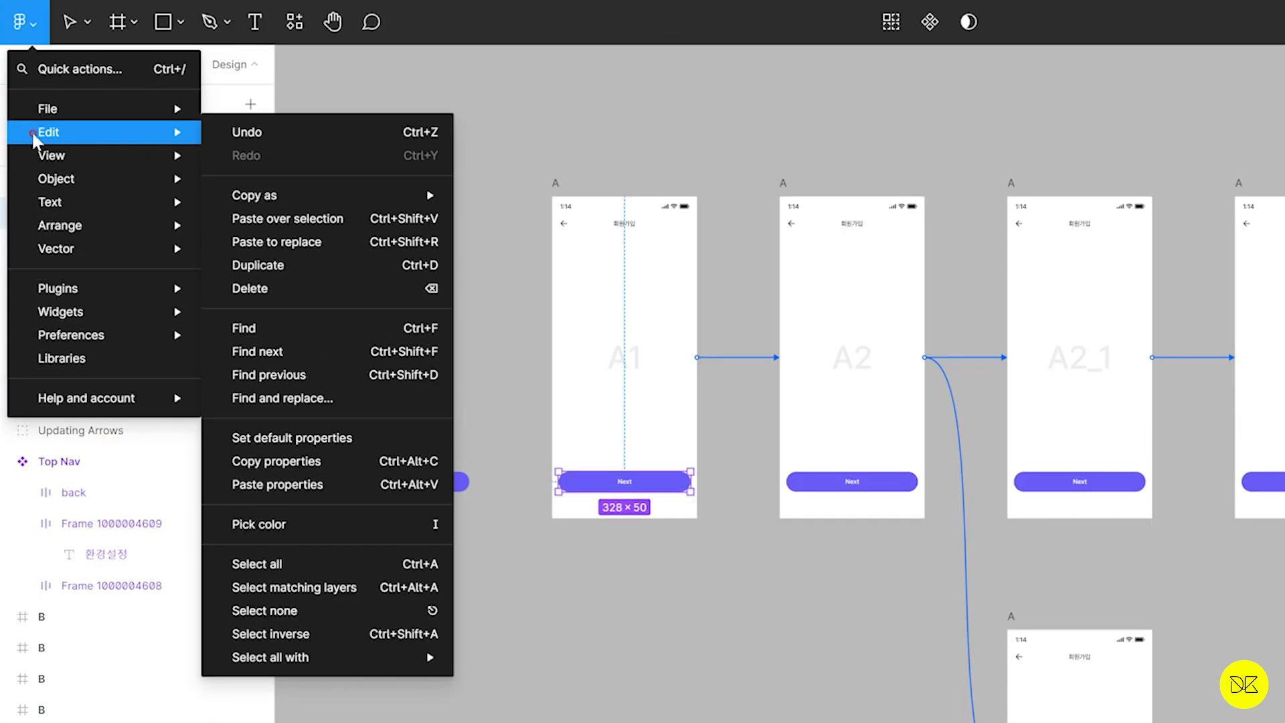
Review the "Select all with" options for the A1 screen's Next button and look over the BTN main component
mouse_move(301, 664)
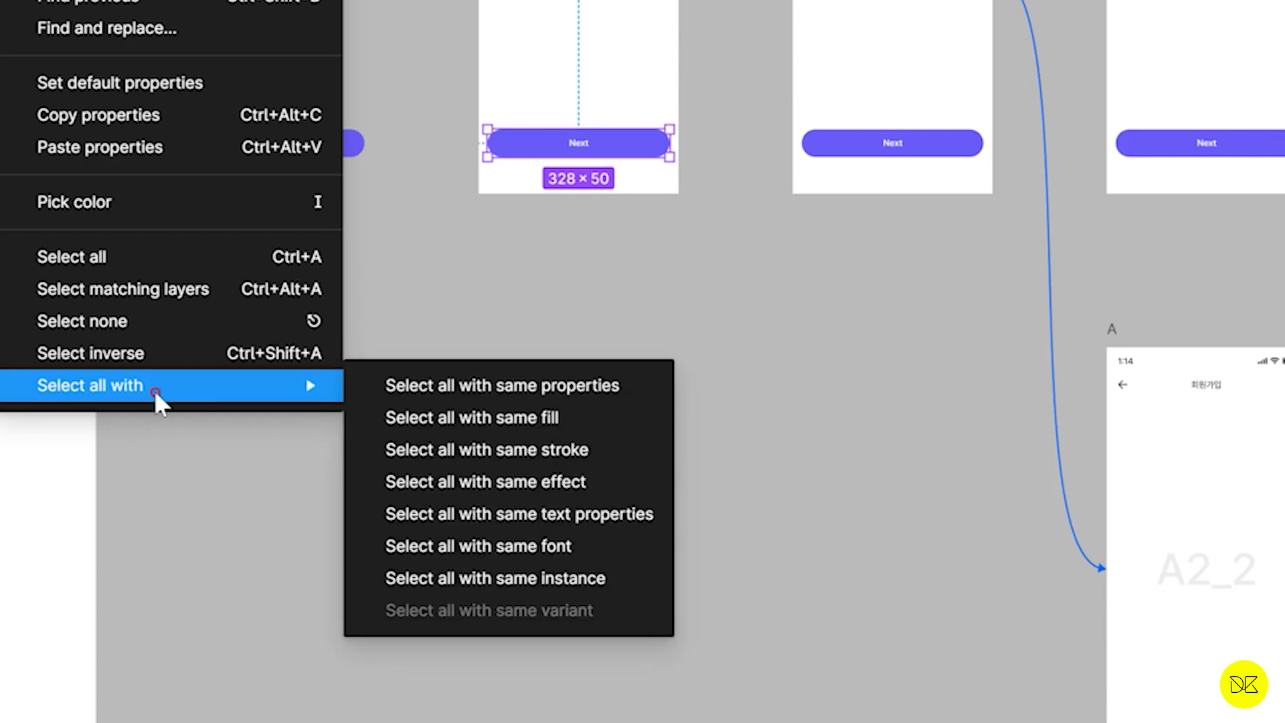
scroll(125, 478, "up", 5)
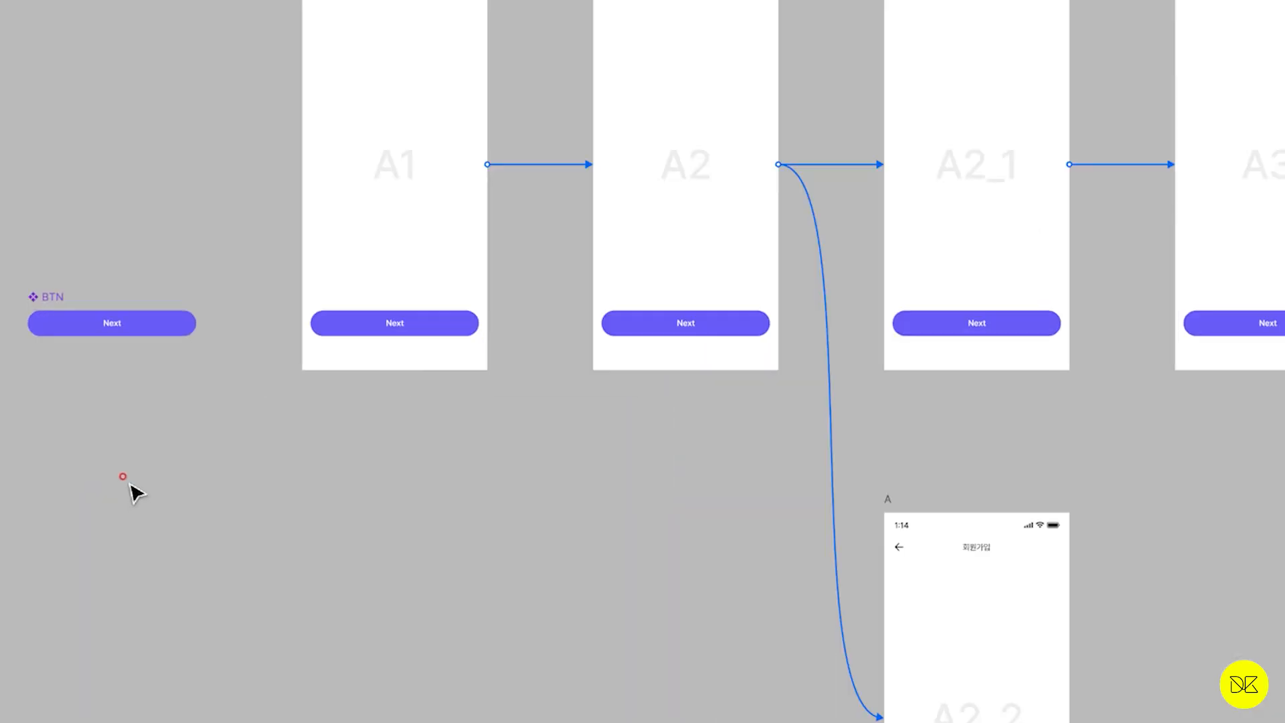
left_click_drag(259, 434, 350, 502)
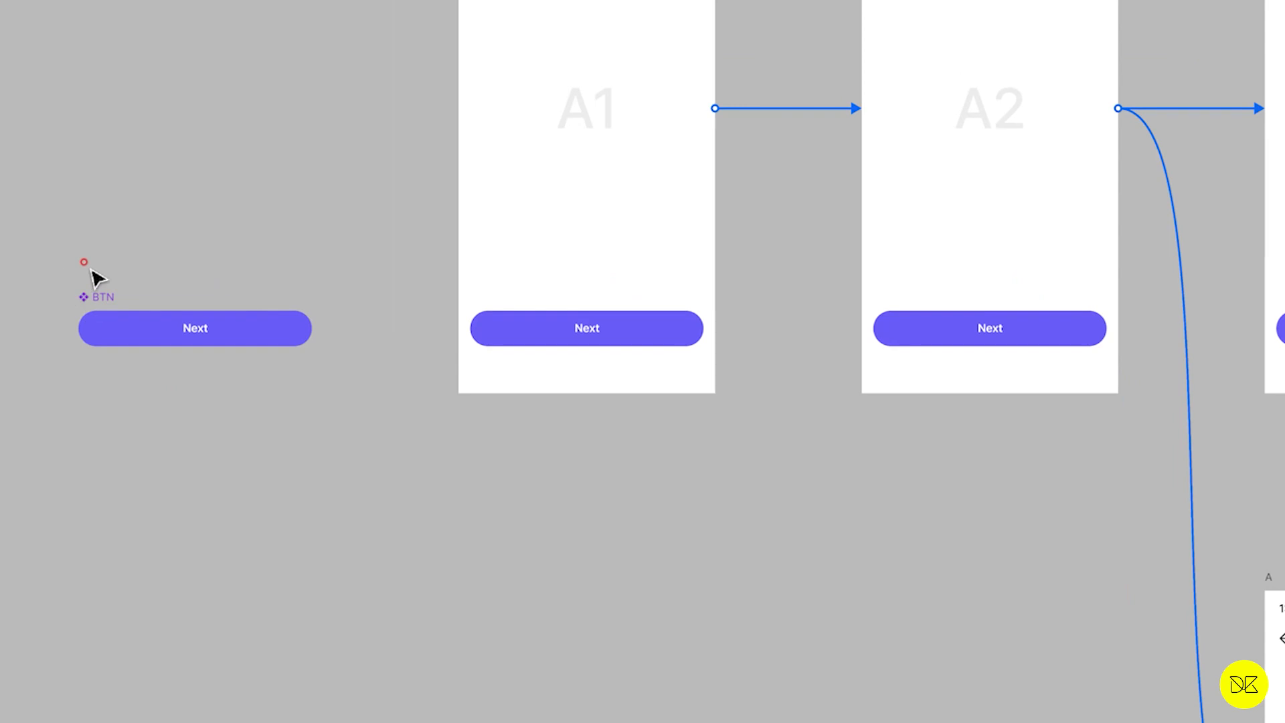
left_click(90, 305)
left_click(195, 230)
left_click_drag(149, 232, 0, 237)
scroll(500, 347, "down", 5)
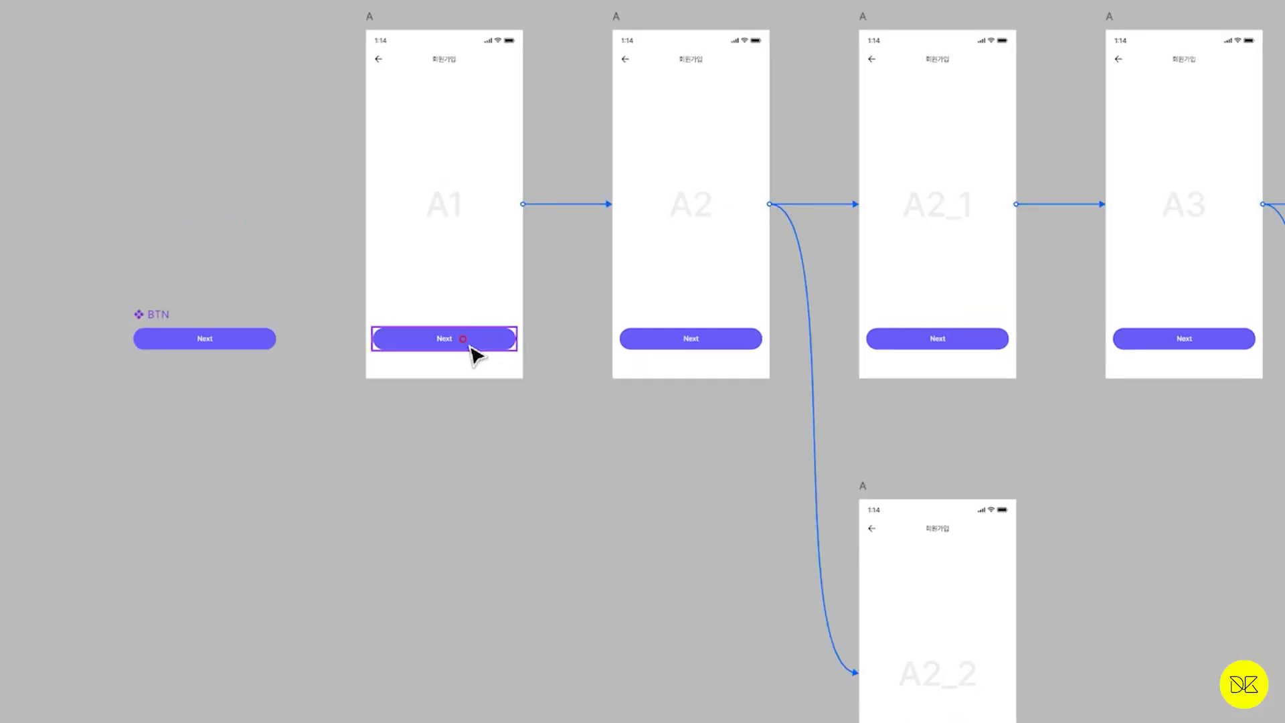
Select the Next button on screen A1 and all layers with the same instance across the flow
scroll(783, 361, "down", 3)
scroll(669, 368, "right", 5)
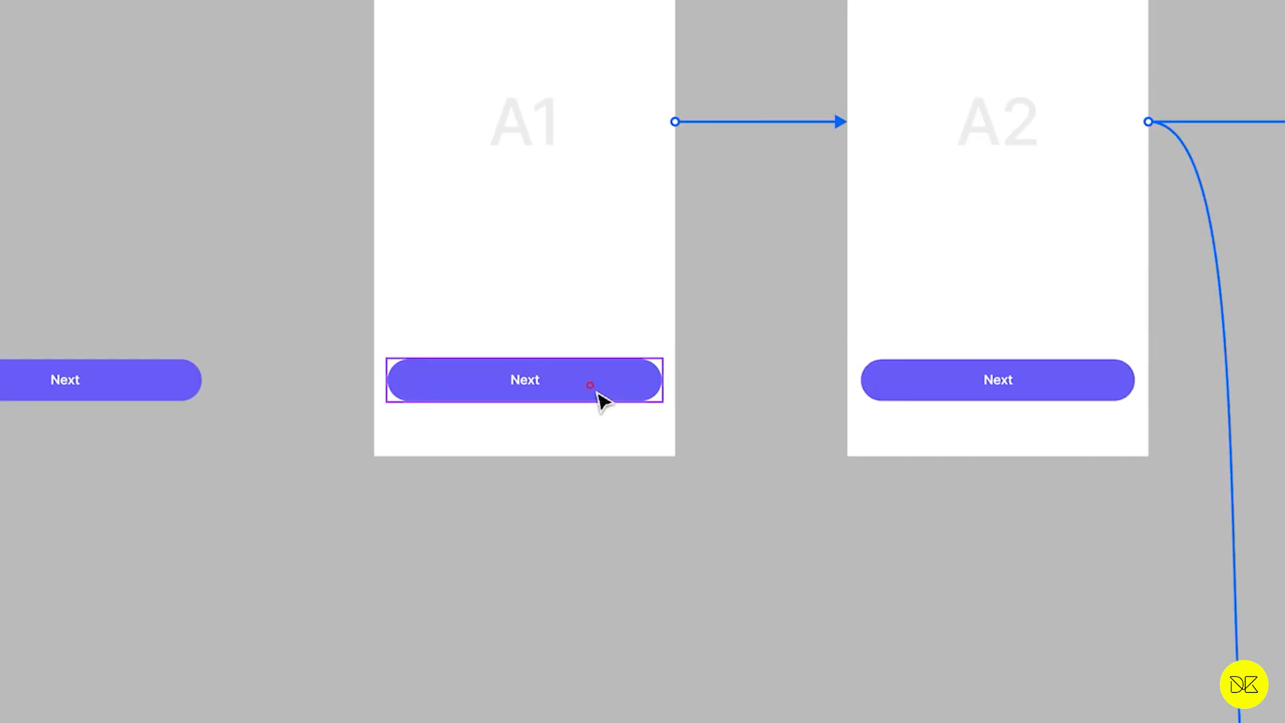
left_click(598, 392)
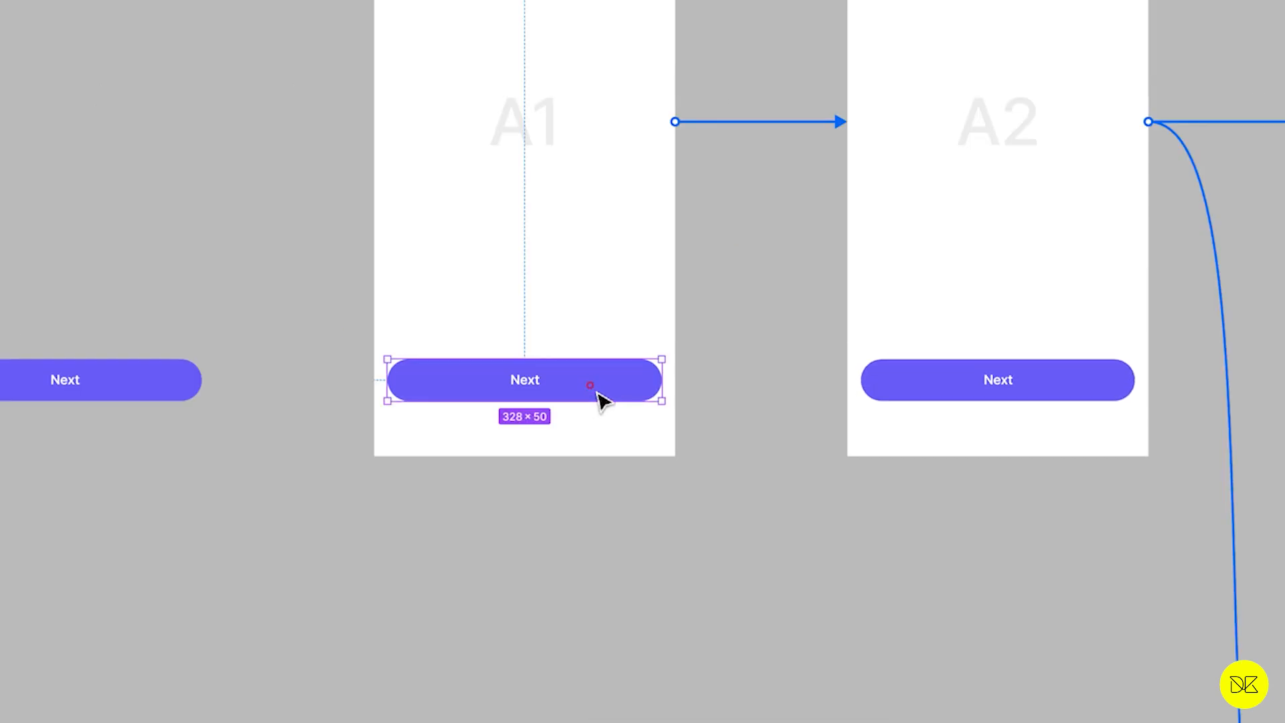
right_click(598, 392)
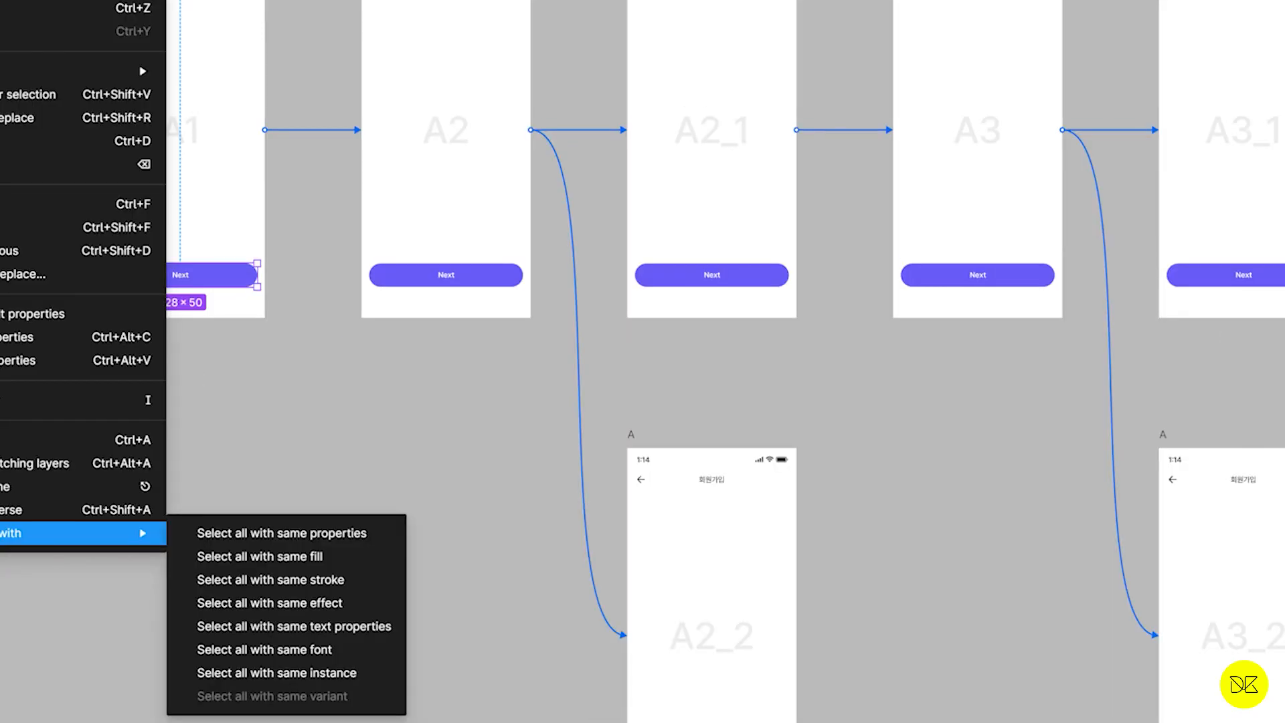
left_click(359, 669)
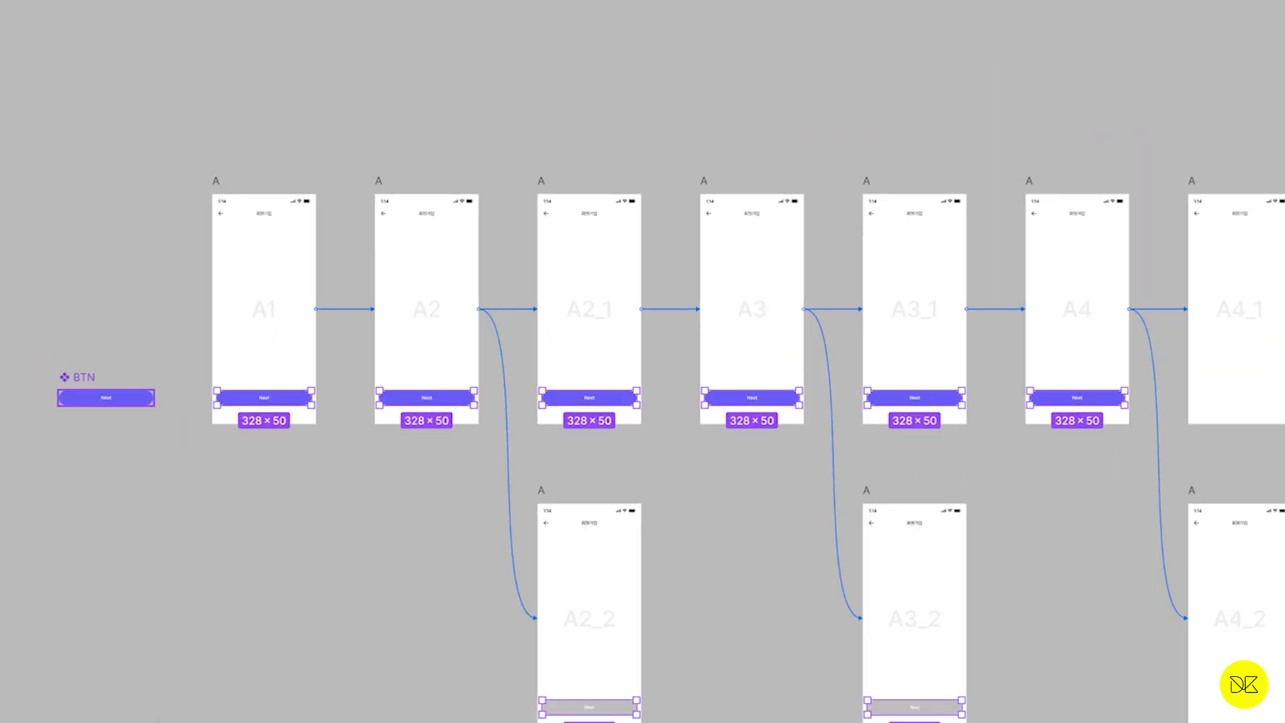
scroll(352, 424, "down", 3)
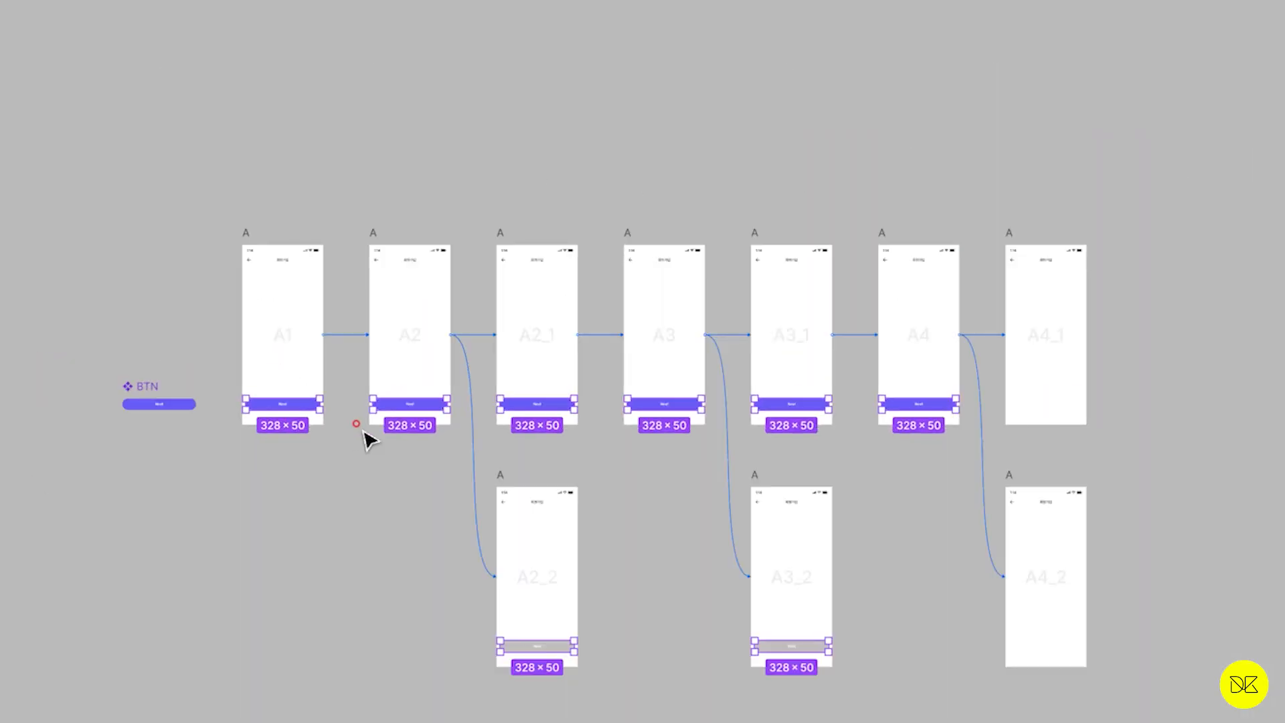
left_click_drag(421, 457, 414, 323)
scroll(342, 343, "down", 1)
scroll(328, 348, "up", 2)
scroll(330, 317, "up", 1)
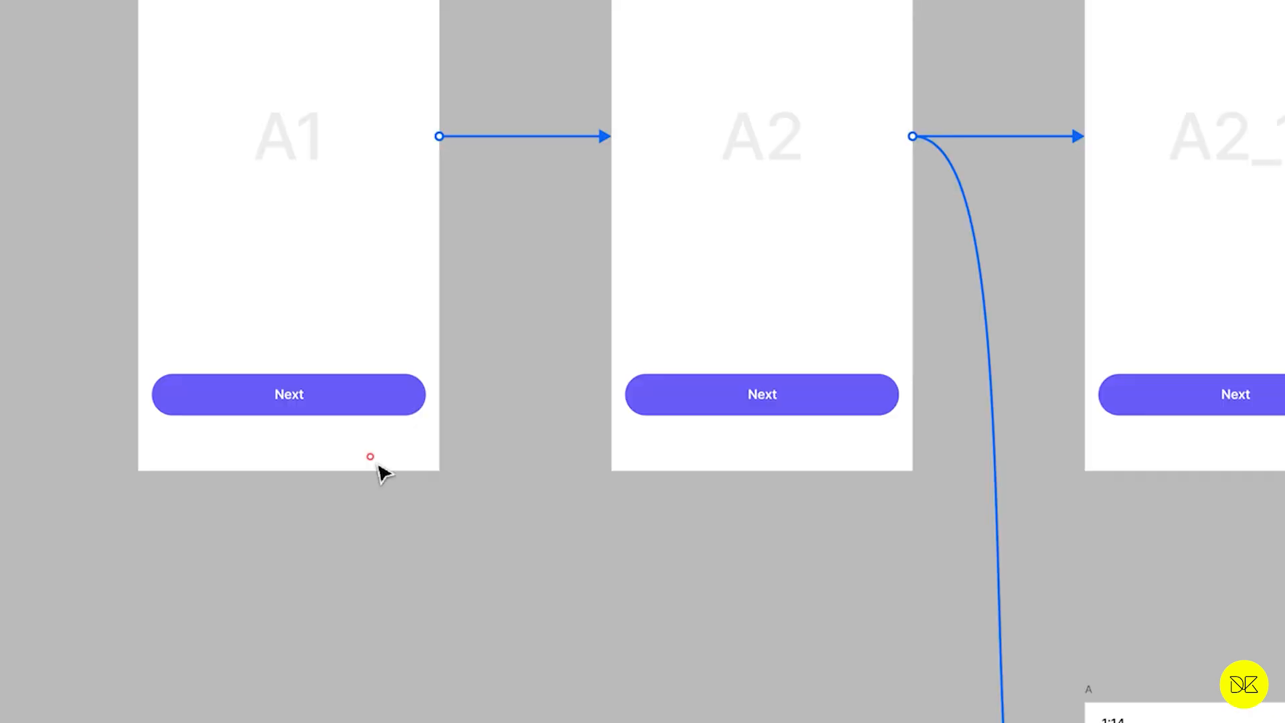
Select the Next button on screen A1 and all layers with the same fill
scroll(374, 462, "down", 3)
scroll(328, 449, "up", 3)
scroll(314, 441, "up", 1)
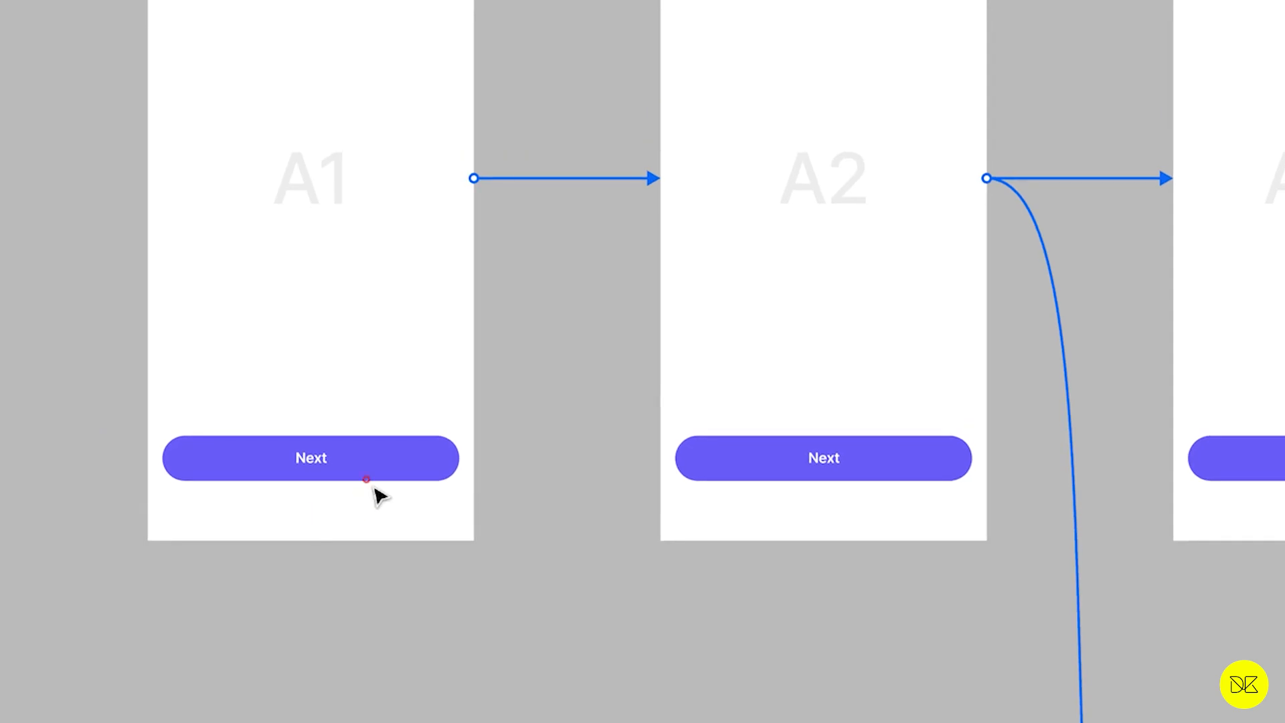
left_click(301, 467)
left_click(351, 556)
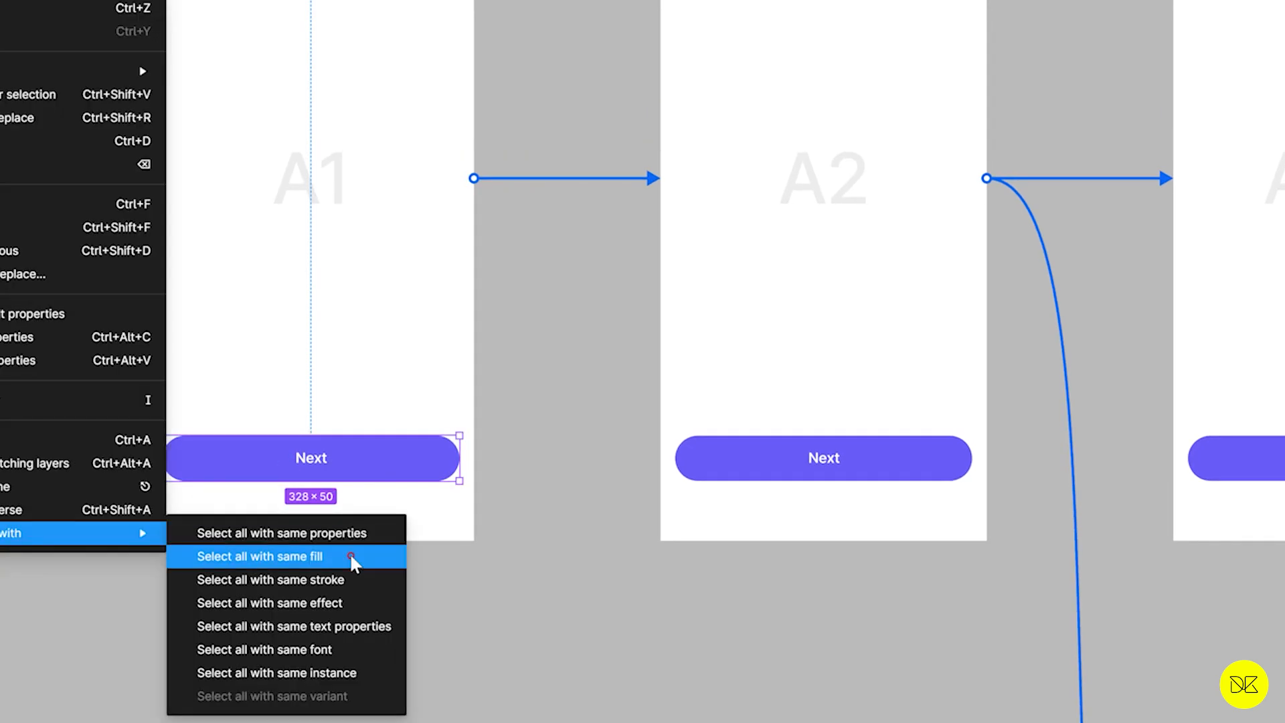
left_click(351, 555)
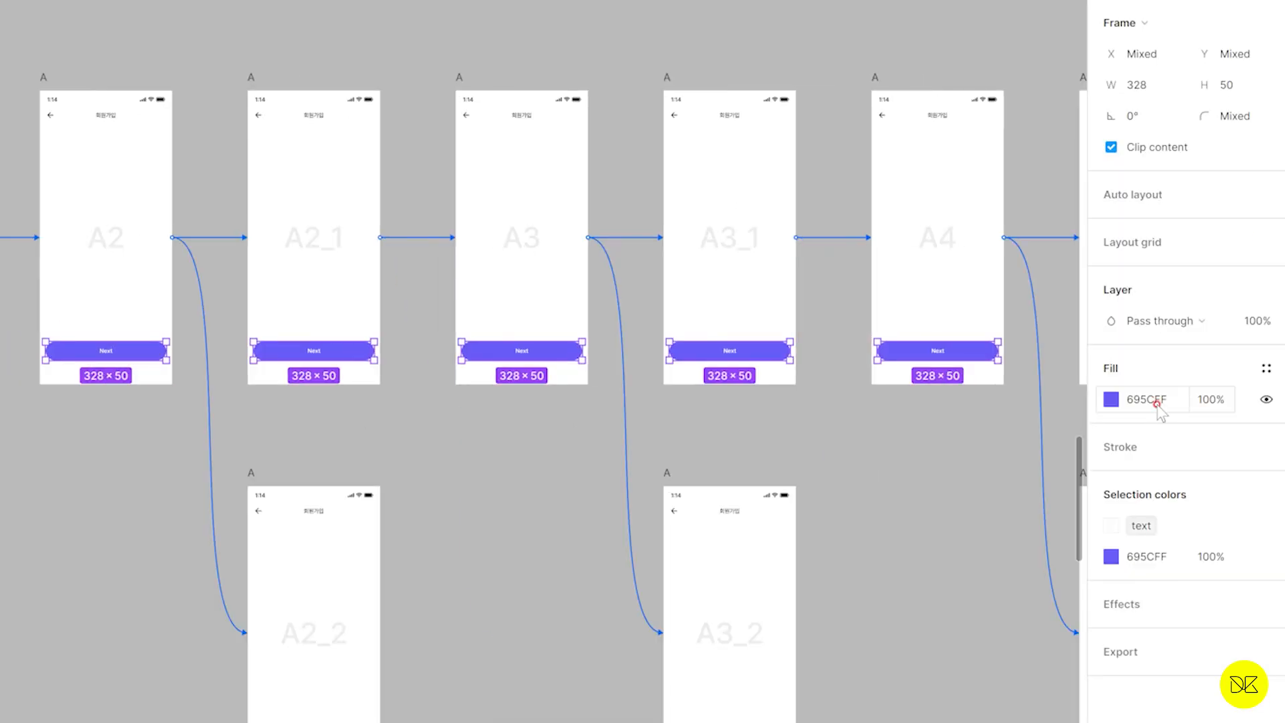
Examine the selected buttons' shared fill and compare them with the grey buttons on screens A2_2 and A3_2
left_click(1099, 423)
type("8B5EFF")
key("Return")
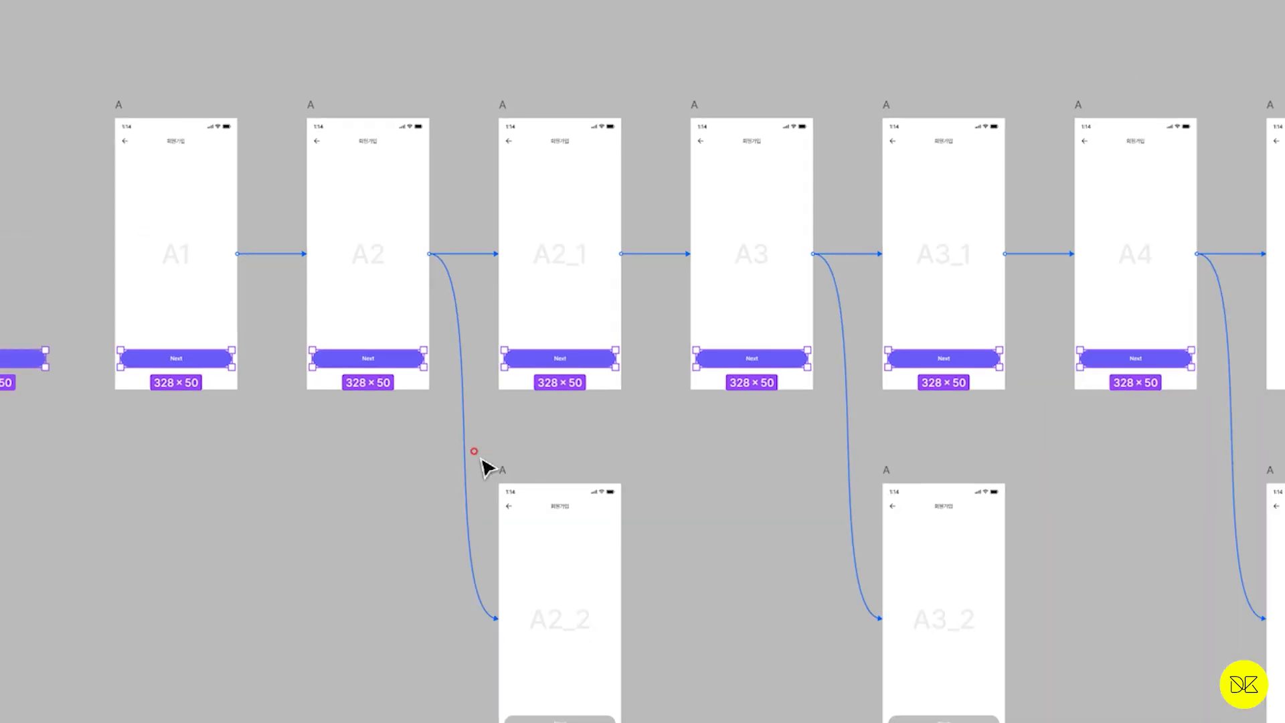
scroll(515, 508, "down", 3)
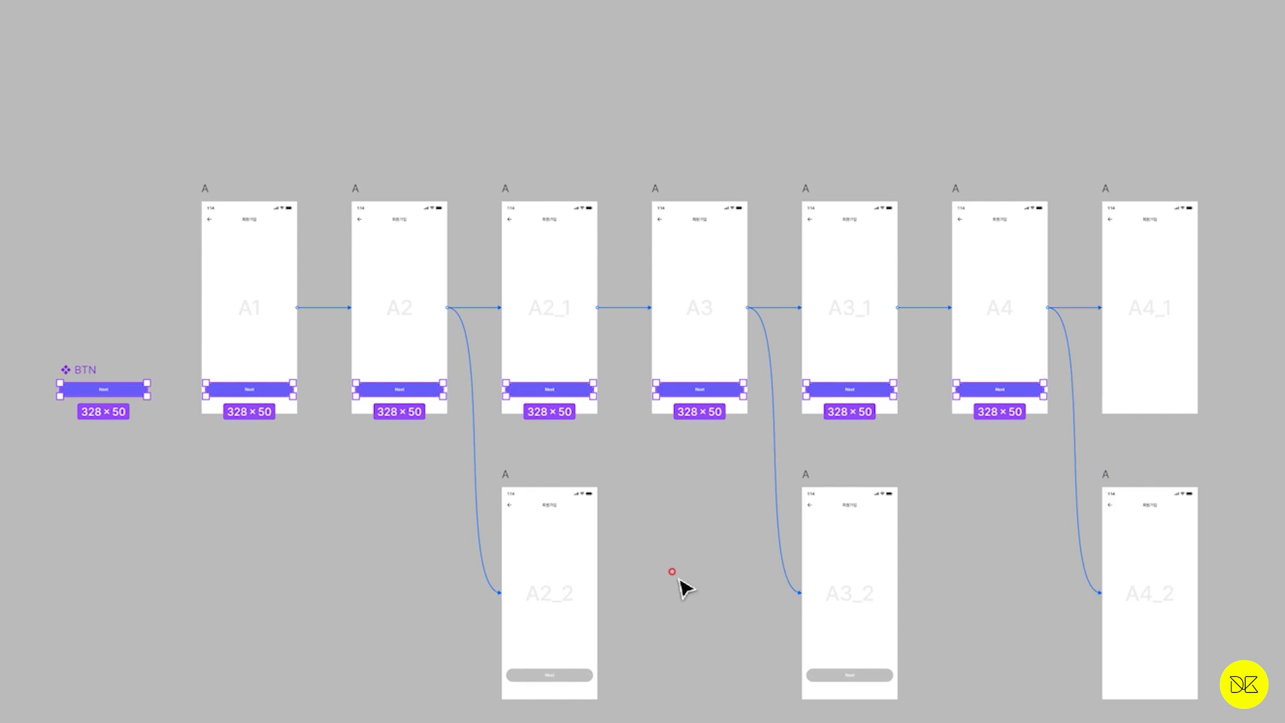
scroll(683, 588, "up", 2)
scroll(583, 648, "down", 2)
scroll(582, 647, "left", 2)
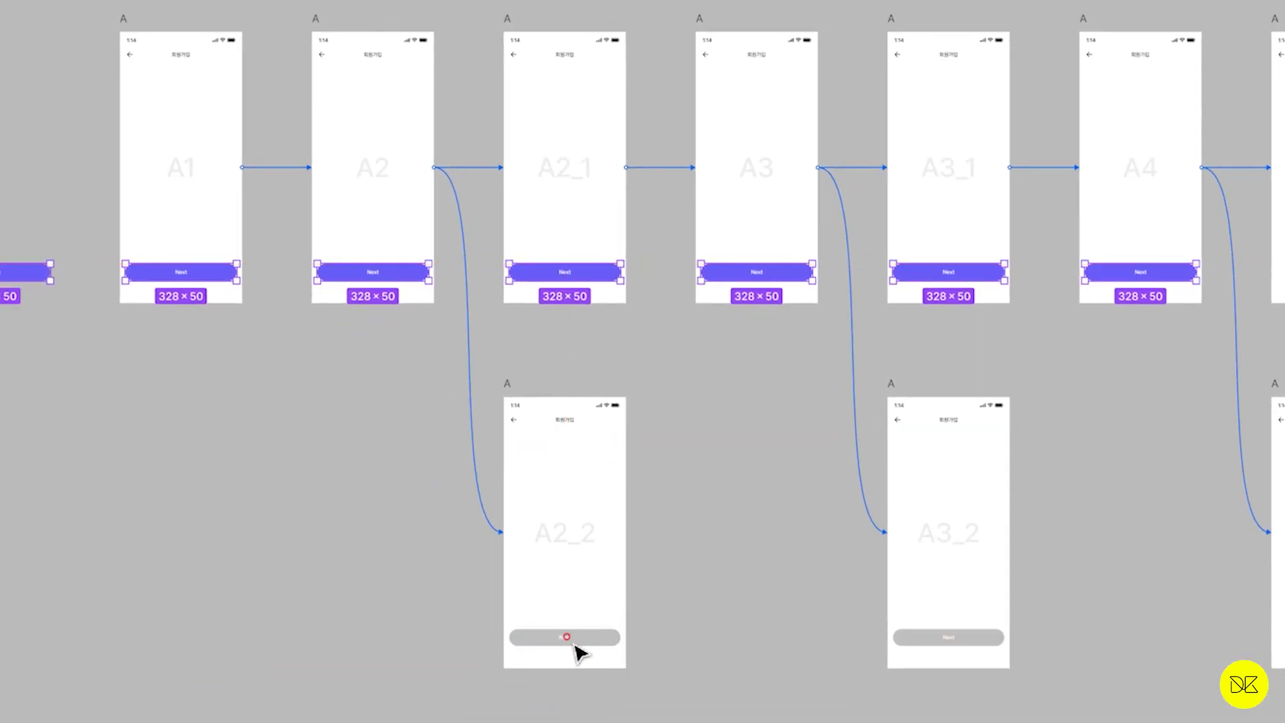
Select the 회원가입 title on screen A1 and all layers with the same text properties across the flow
left_click(81, 58)
scroll(80, 58, "up", 5)
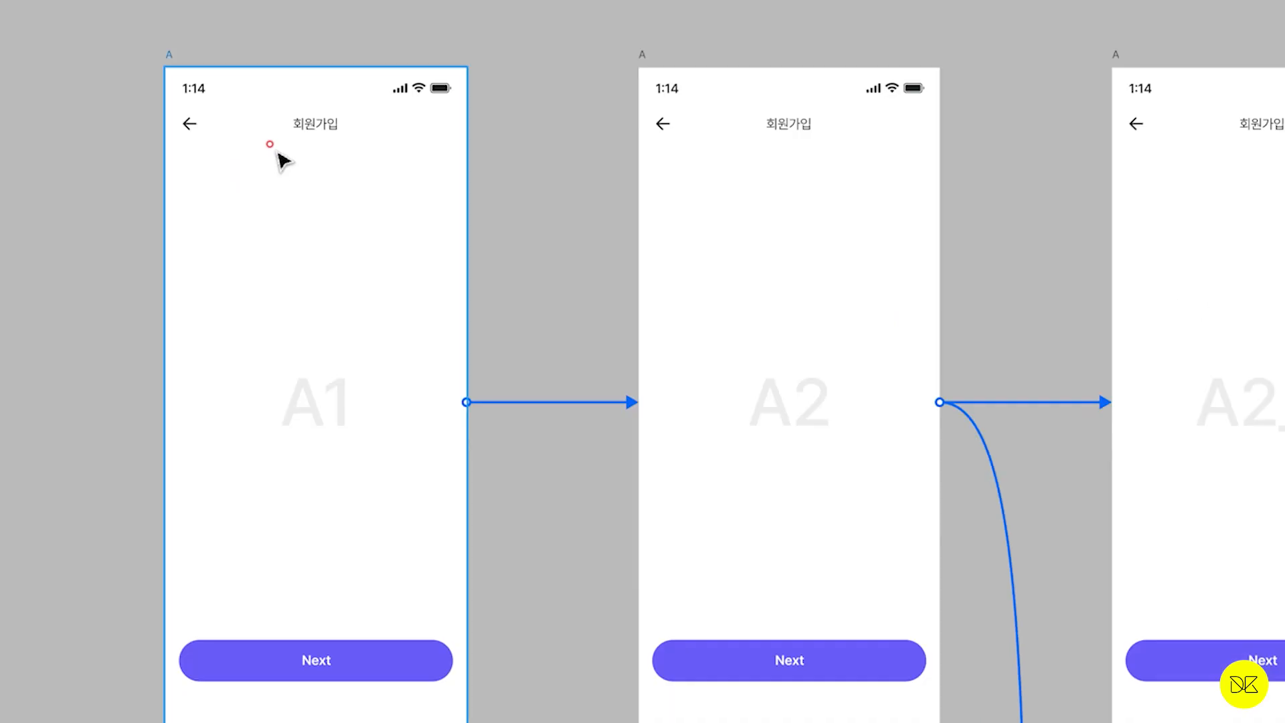
left_click(311, 126)
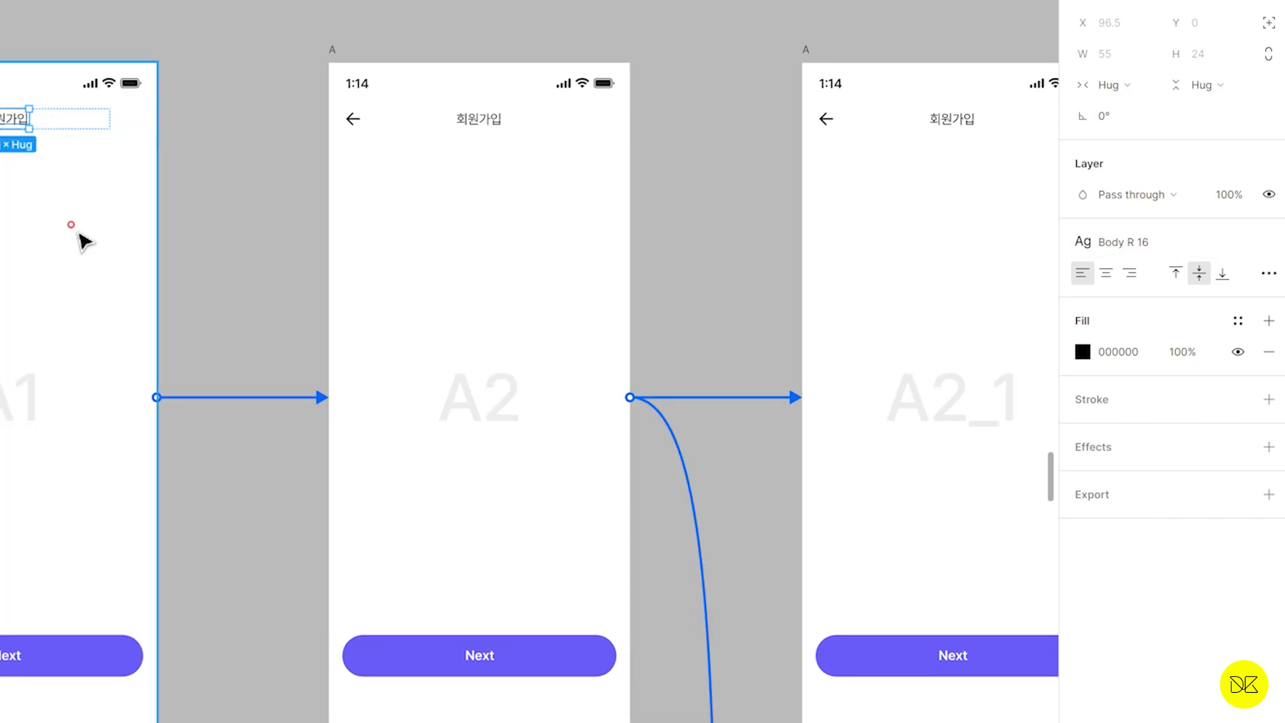
scroll(72, 225, "down", 4)
scroll(79, 234, "down", 2)
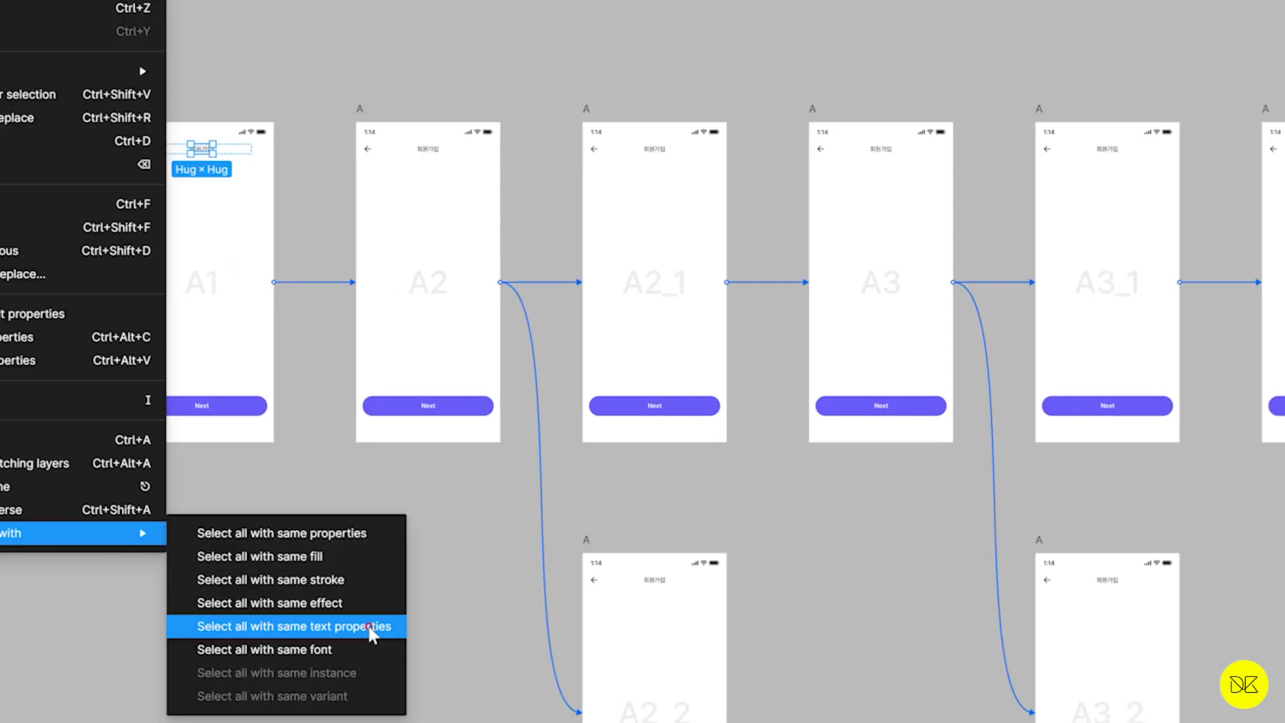
left_click(372, 626)
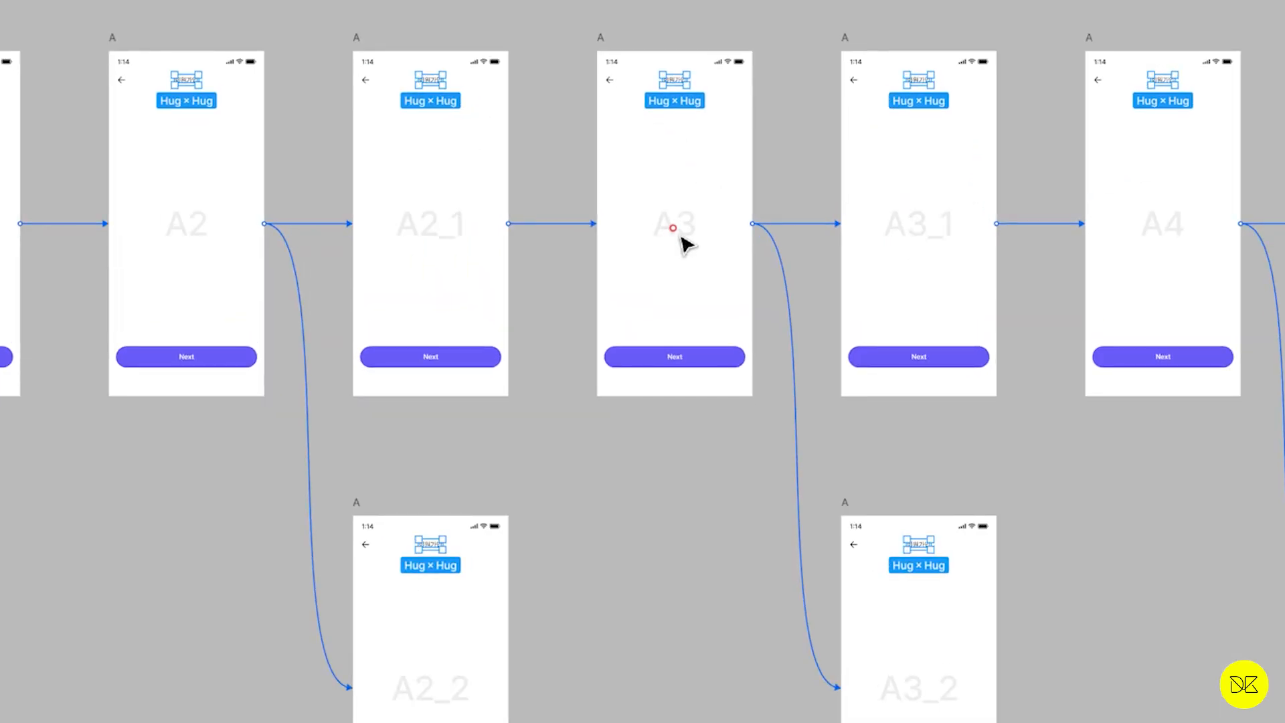
scroll(680, 235, "down", 3)
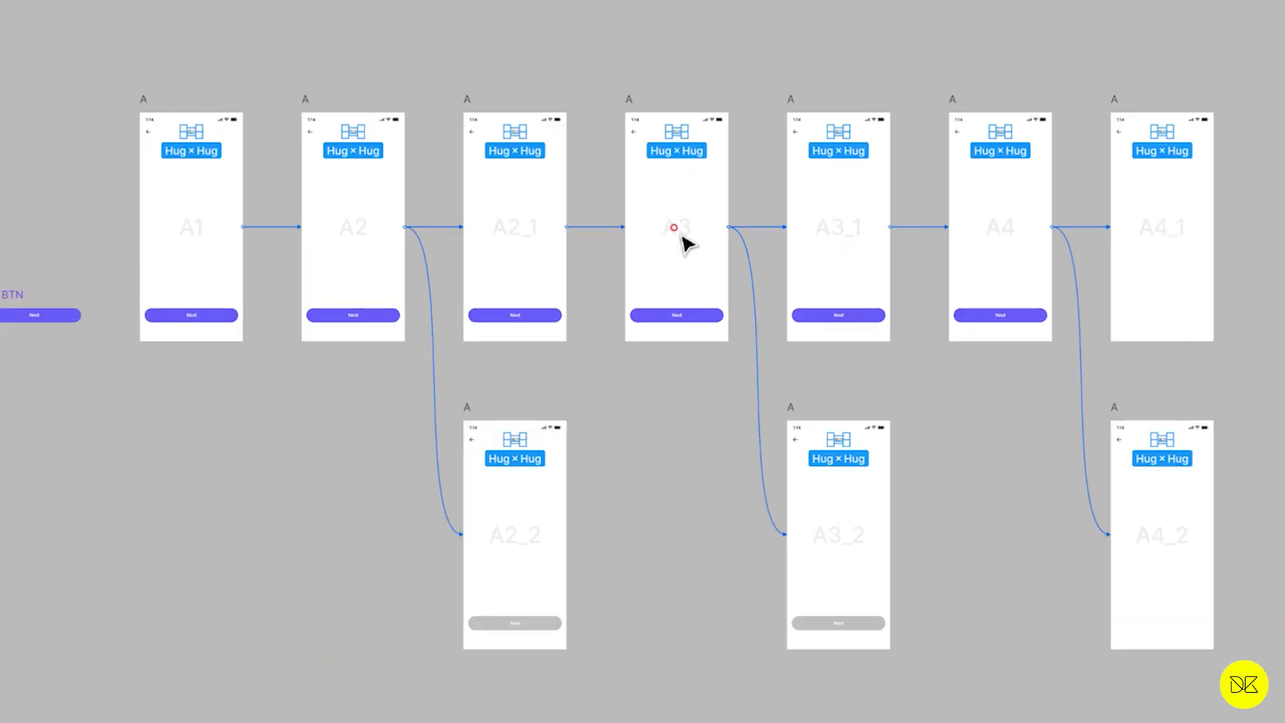
left_click_drag(734, 243, 642, 208)
scroll(597, 177, "up", 2)
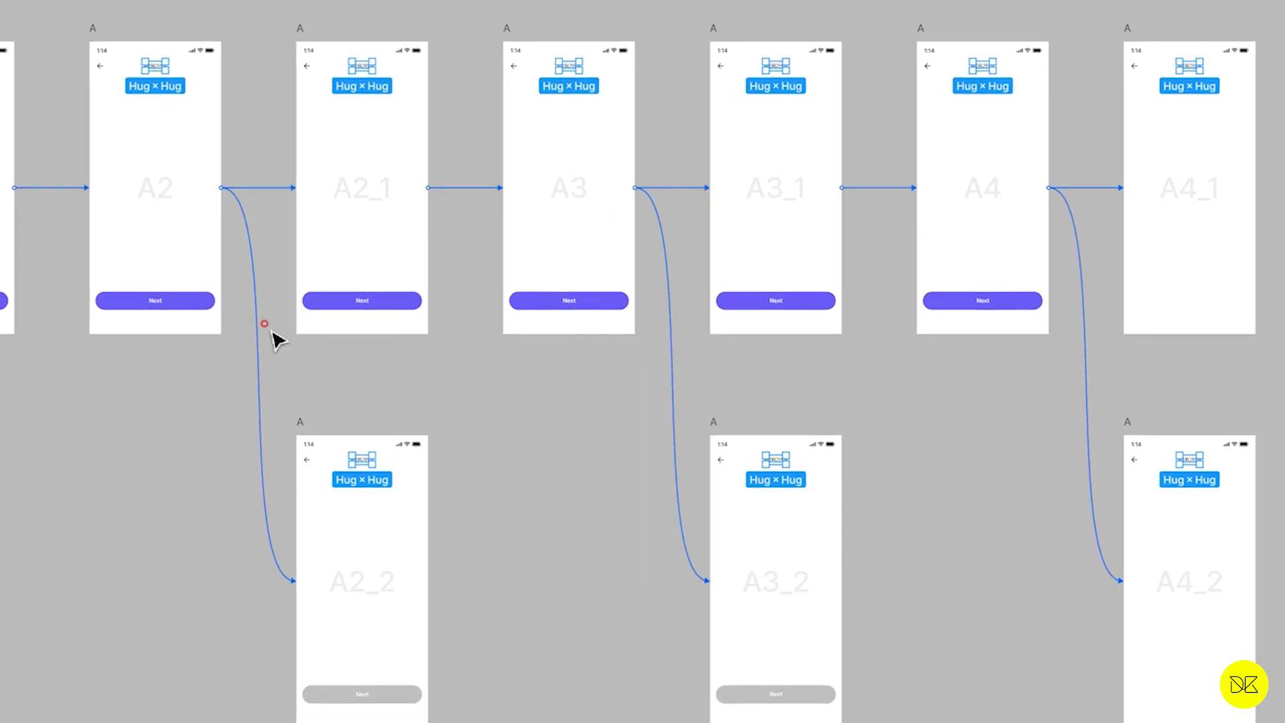